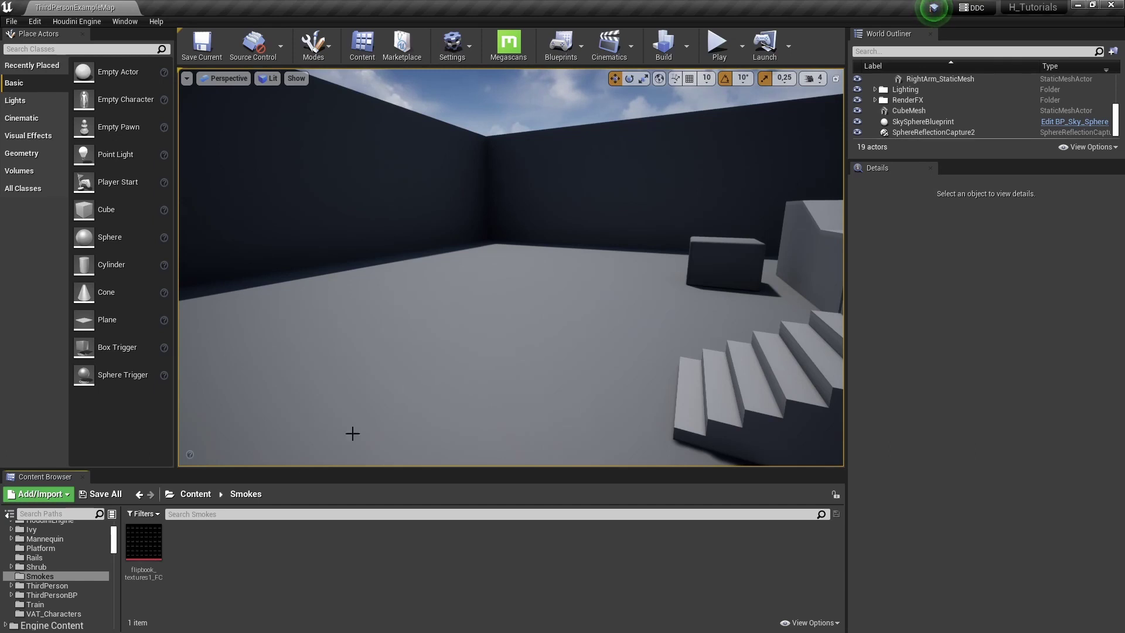
# Create a new material named M_Smokes in the Smokes folder and open it for editing
pyautogui.rightClick(209, 544)
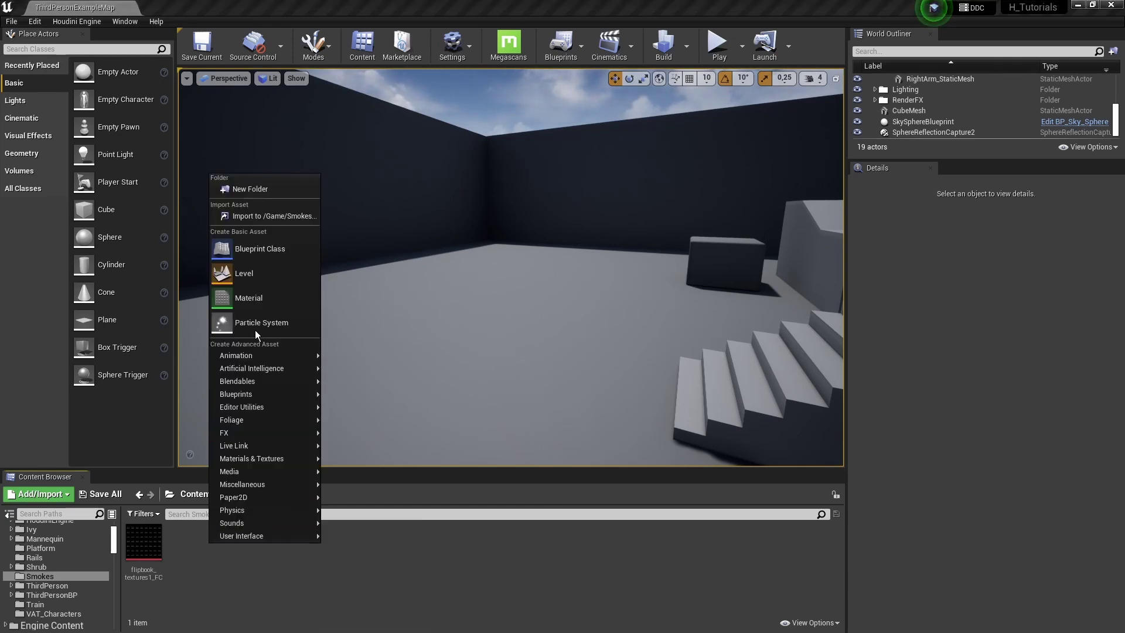
pyautogui.click(257, 302)
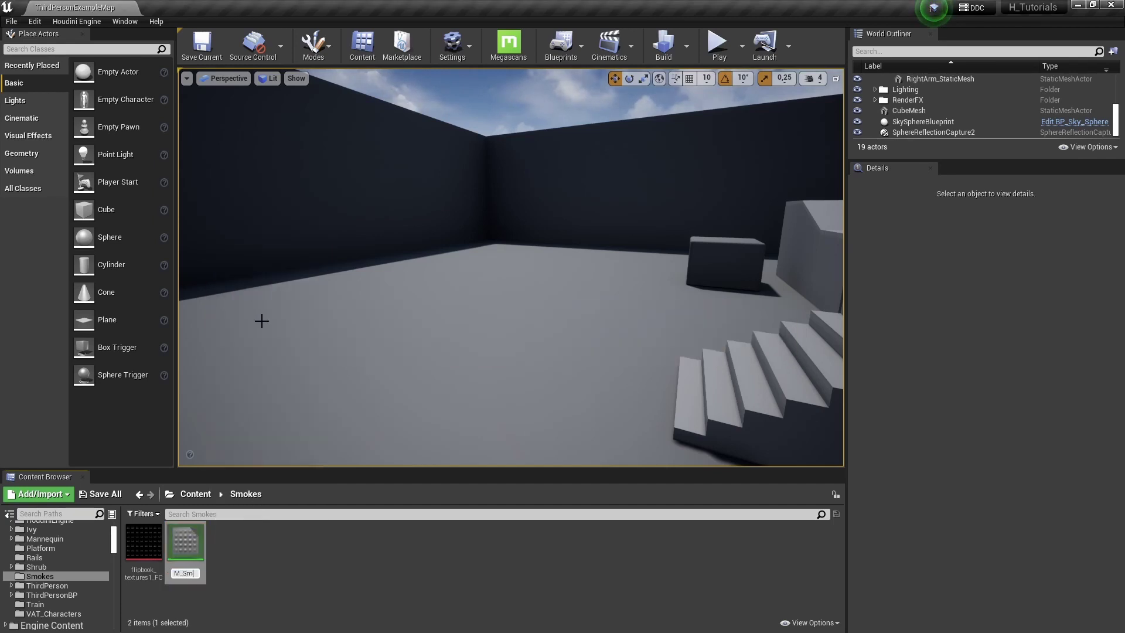
pyautogui.press('Return')
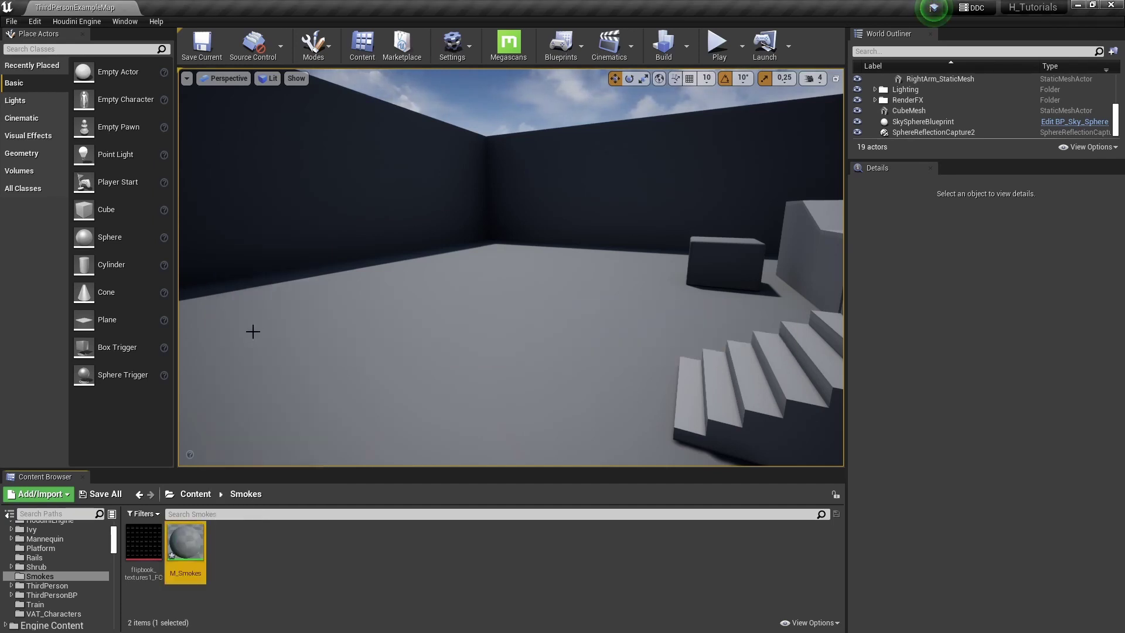
pyautogui.doubleClick(189, 537)
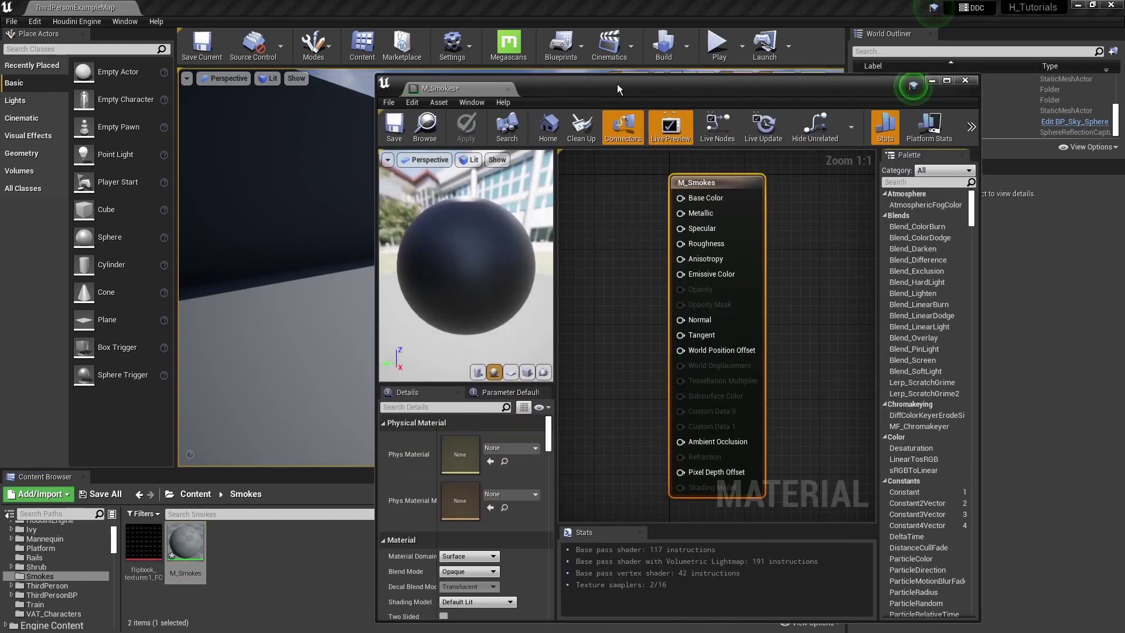
pyautogui.moveTo(618, 84); pyautogui.dragTo(613, 41)
# Add the flipbook_textures1_FC texture to the material graph as a Texture Sample and place it well left of the M_Smokes node
pyautogui.click(144, 550)
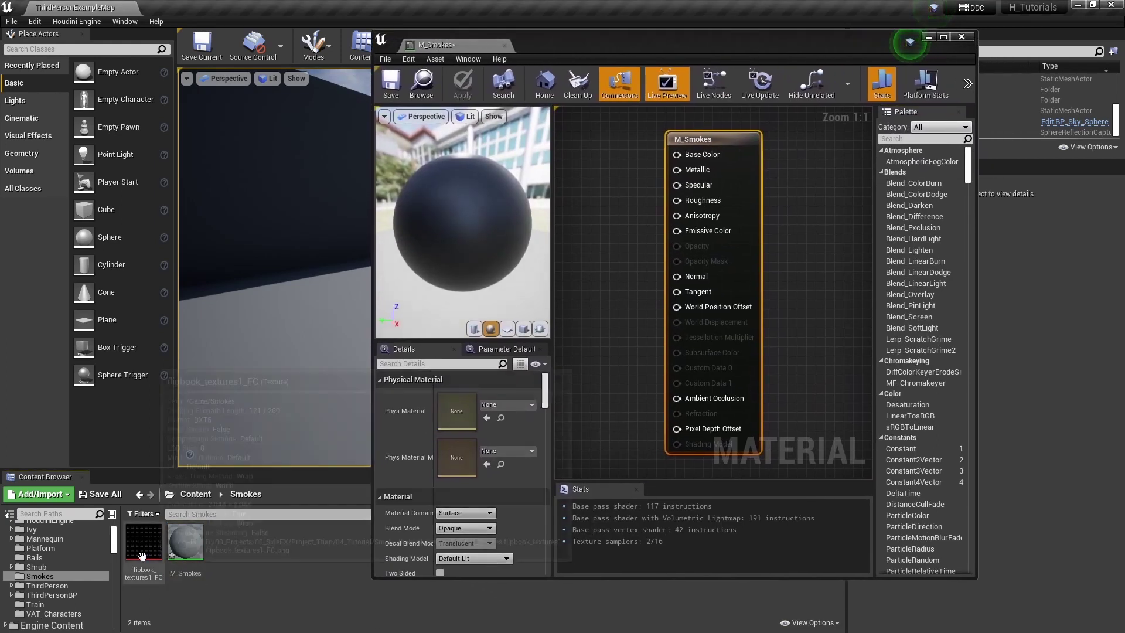
pyautogui.moveTo(147, 558); pyautogui.dragTo(583, 268)
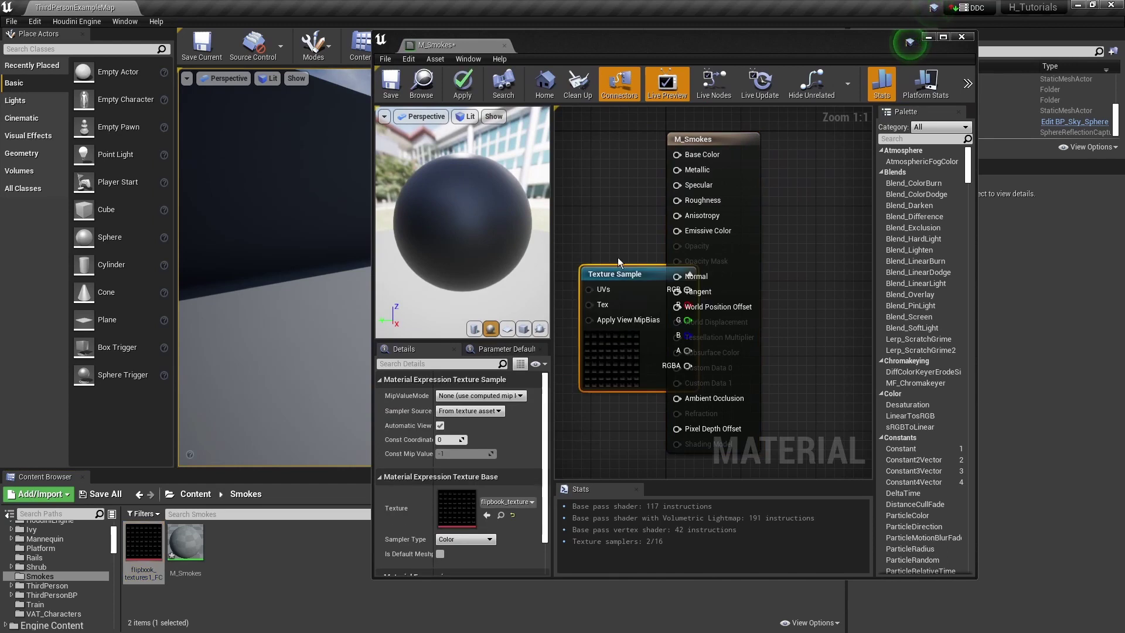
pyautogui.click(942, 40)
pyautogui.moveTo(693, 156); pyautogui.dragTo(876, 153, button='right')
pyautogui.moveTo(577, 235); pyautogui.dragTo(458, 258)
pyautogui.moveTo(459, 235); pyautogui.dragTo(552, 212, button='right')
pyautogui.moveTo(560, 243); pyautogui.dragTo(448, 242)
pyautogui.moveTo(533, 174); pyautogui.dragTo(581, 216, button='right')
# Set the M_Smokes material's blend mode to Additive
pyautogui.click(832, 193)
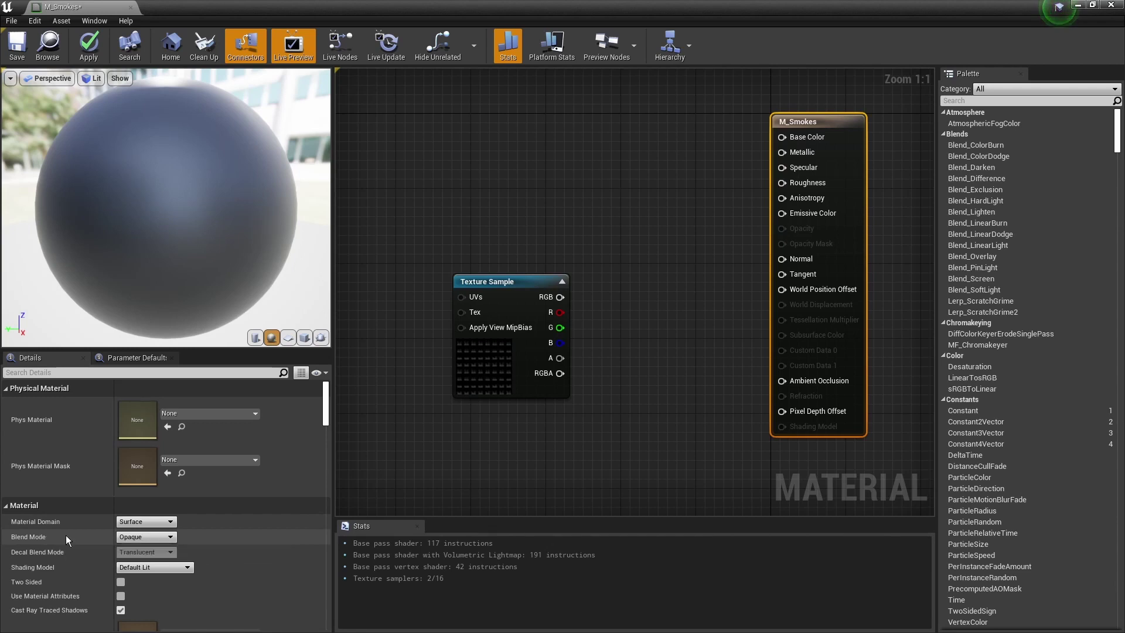
pyautogui.click(139, 536)
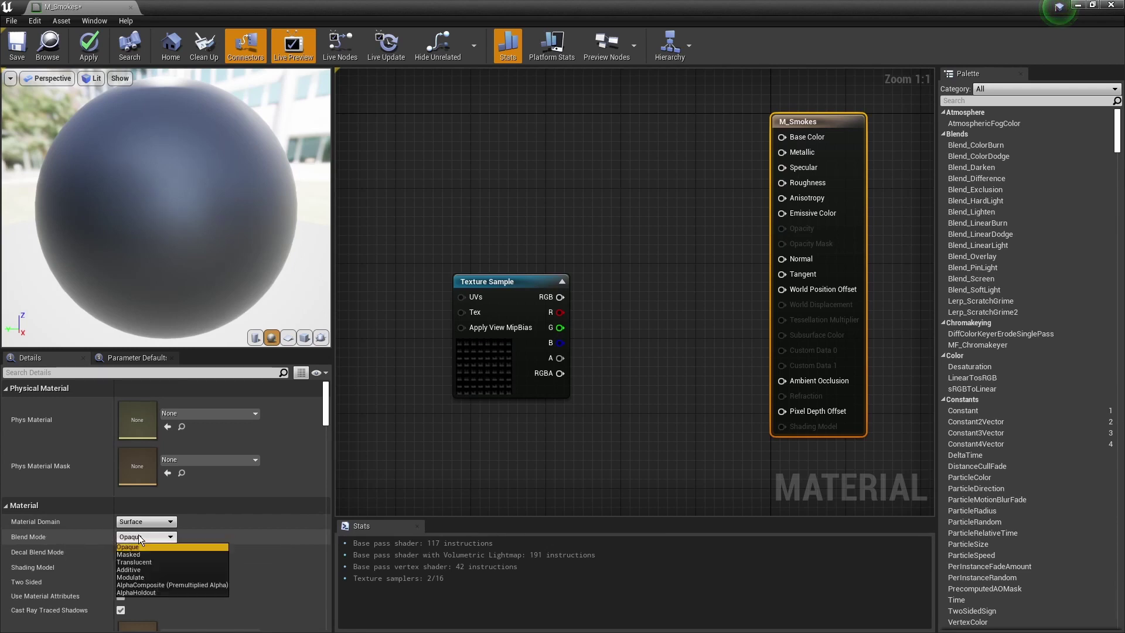
pyautogui.click(132, 568)
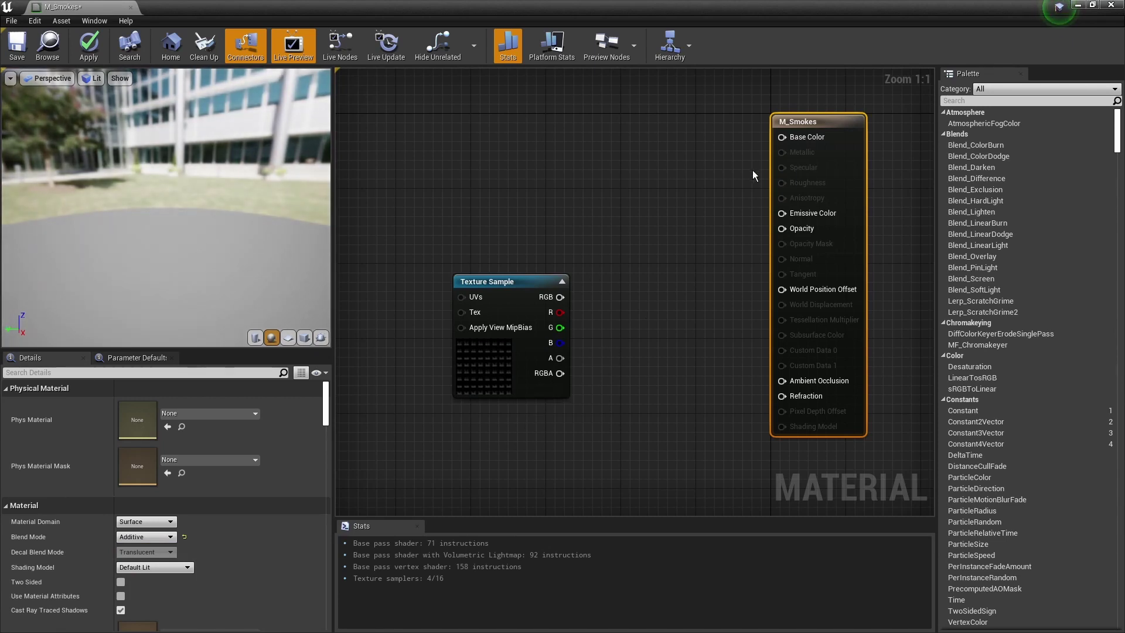
# Open the Texture Sample's flipbook_textures1_FC texture and examine the smoke frames with different colour channels and the alpha channel hidden
pyautogui.moveTo(550, 291); pyautogui.dragTo(521, 273)
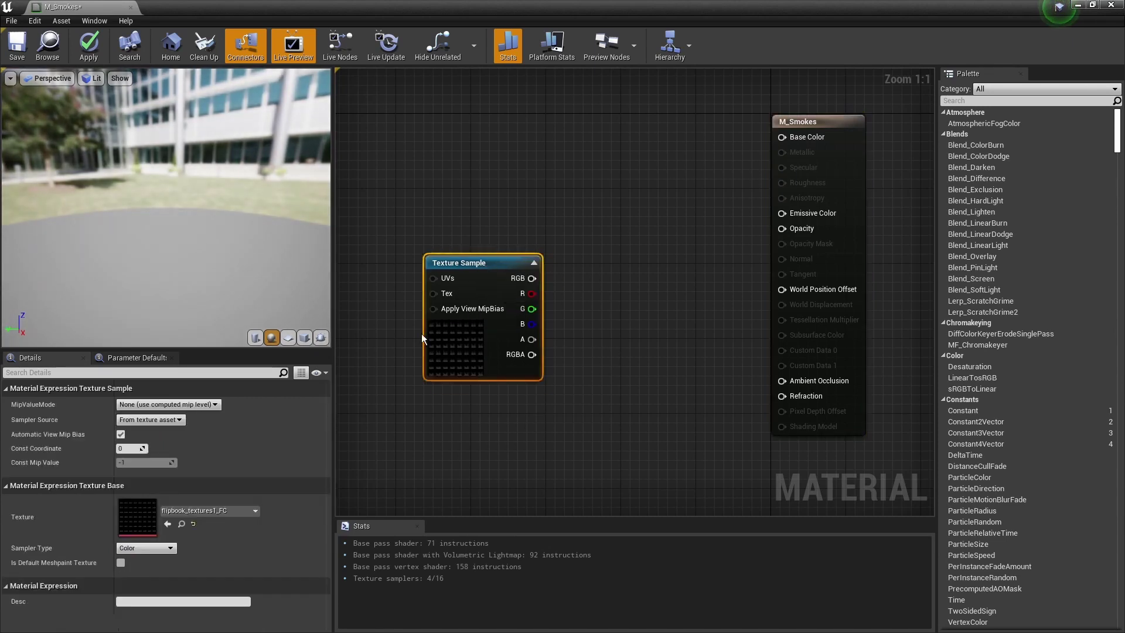
pyautogui.doubleClick(132, 520)
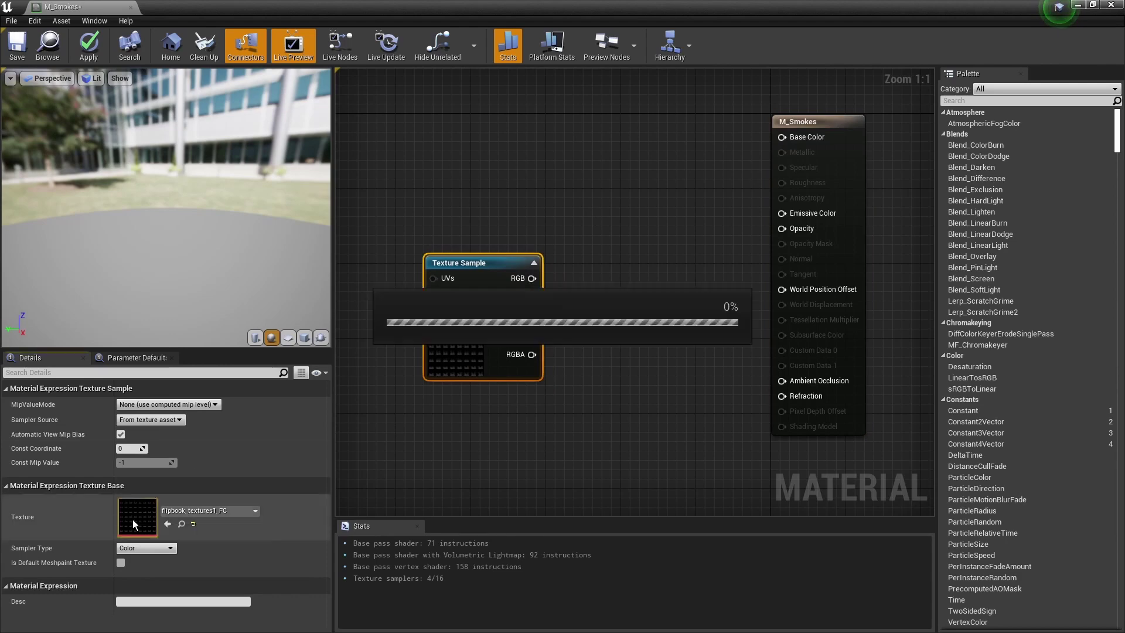
pyautogui.scroll(-6, 166, 155)
pyautogui.scroll(2, 308, 269)
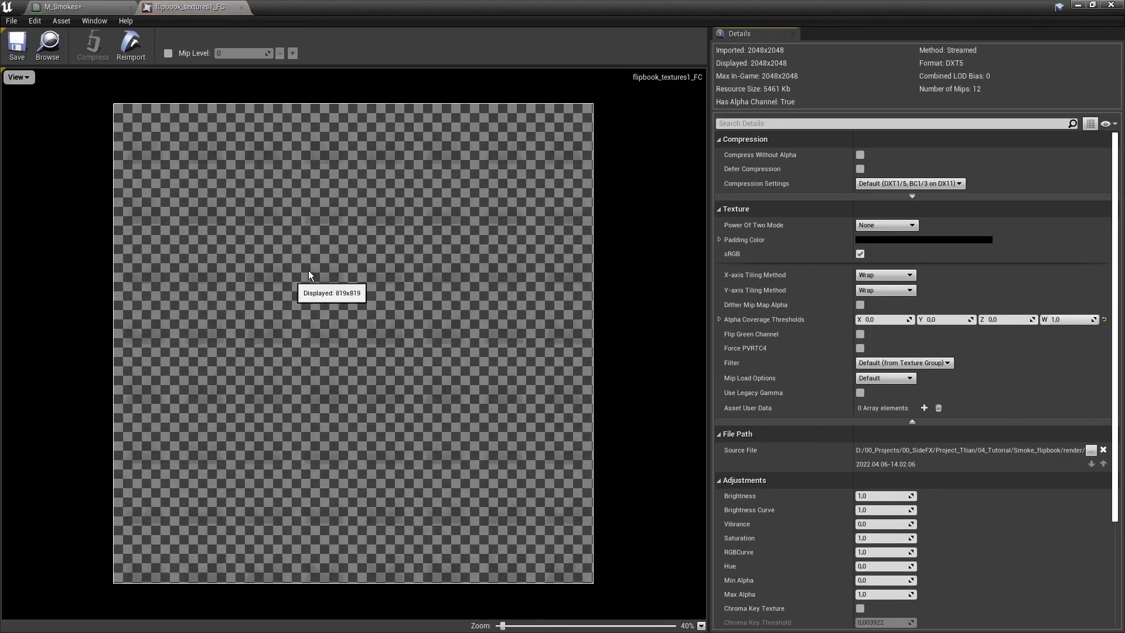
pyautogui.click(21, 77)
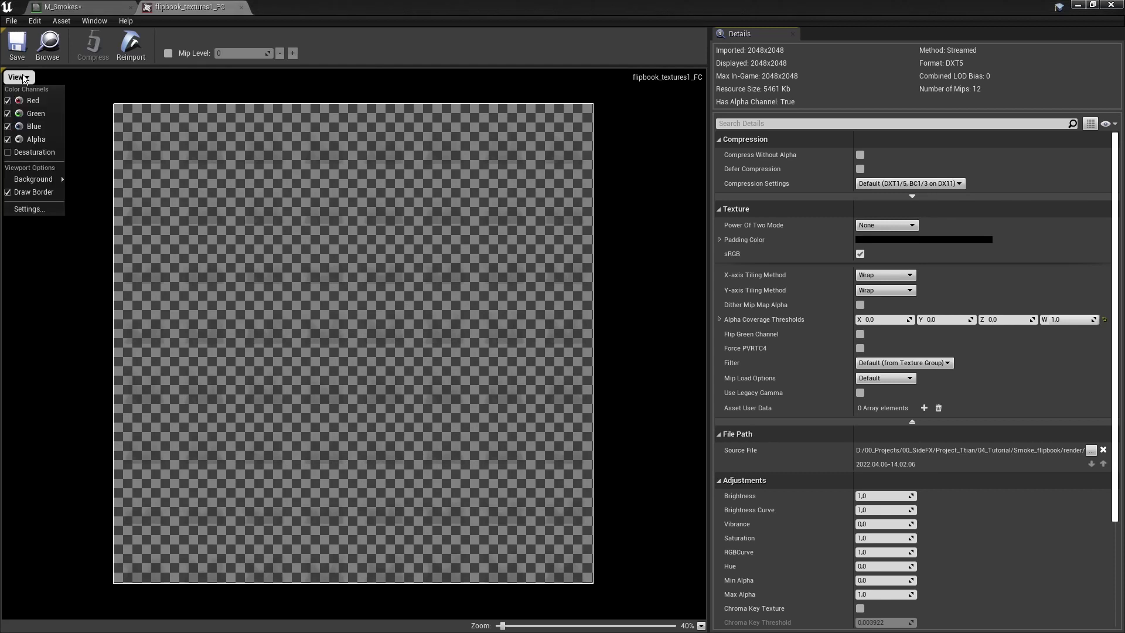
pyautogui.click(31, 110)
pyautogui.click(22, 78)
pyautogui.click(27, 110)
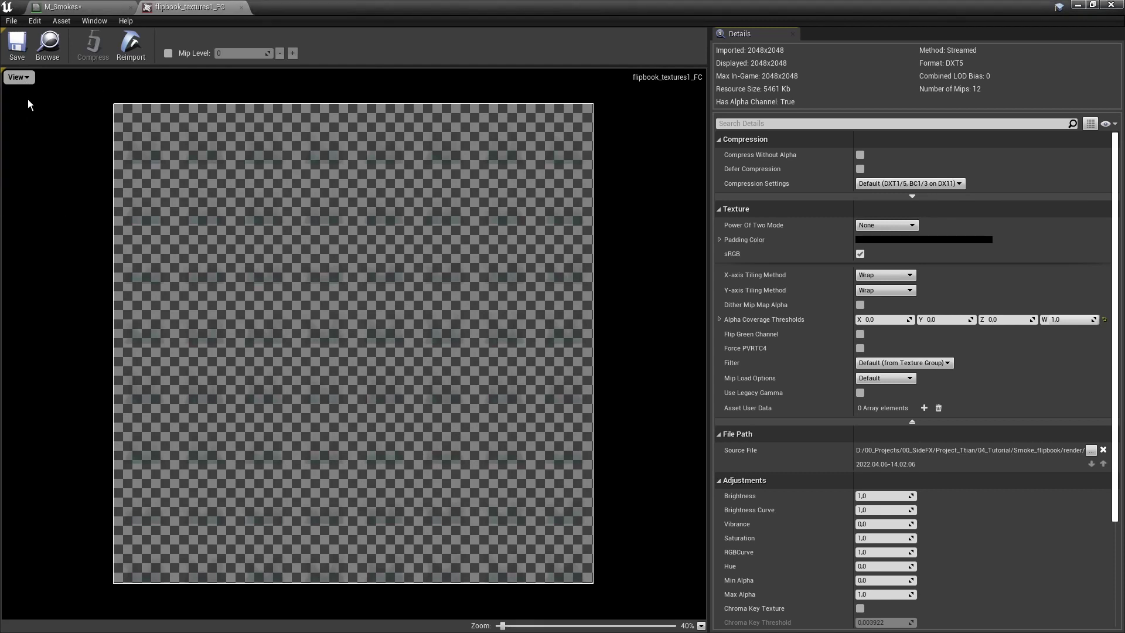
pyautogui.click(22, 78)
pyautogui.click(27, 129)
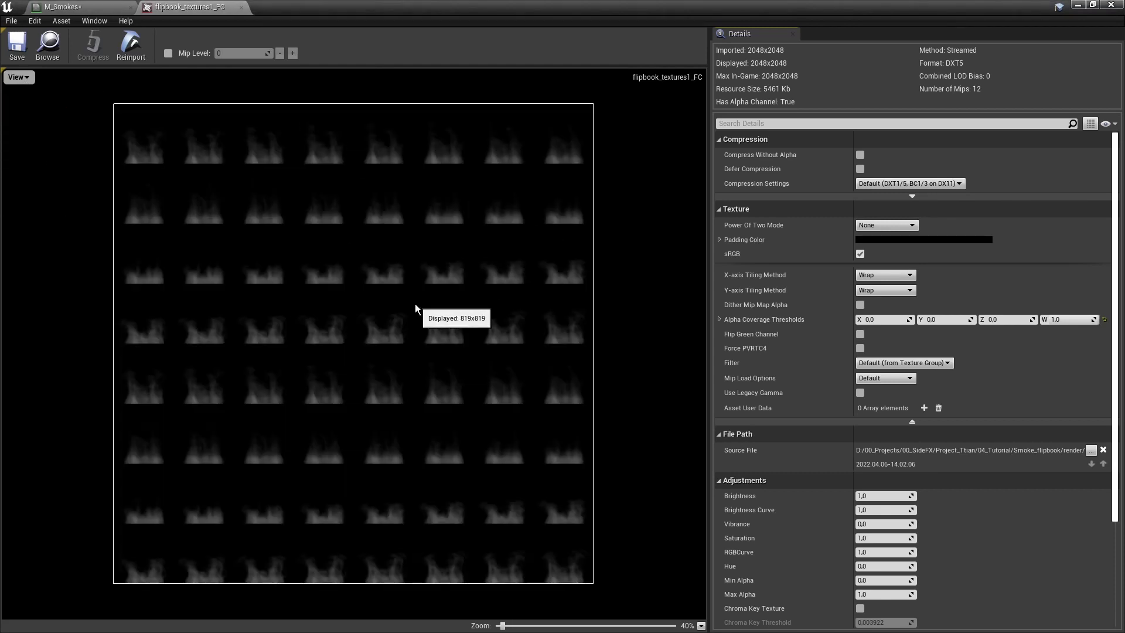
pyautogui.scroll(2, 410, 305)
pyautogui.scroll(-1, 375, 343)
pyautogui.scroll(-1, 395, 339)
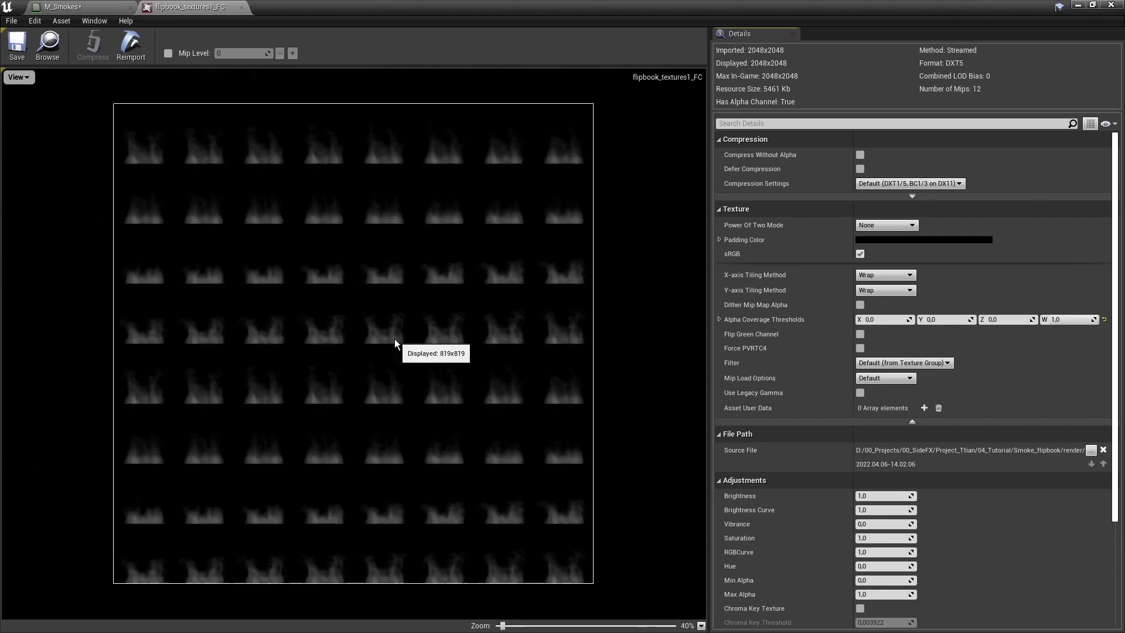
# Compare the flipbook texture's red, green, blue and alpha channels by switching their display on and off
pyautogui.click(19, 76)
pyautogui.click(30, 100)
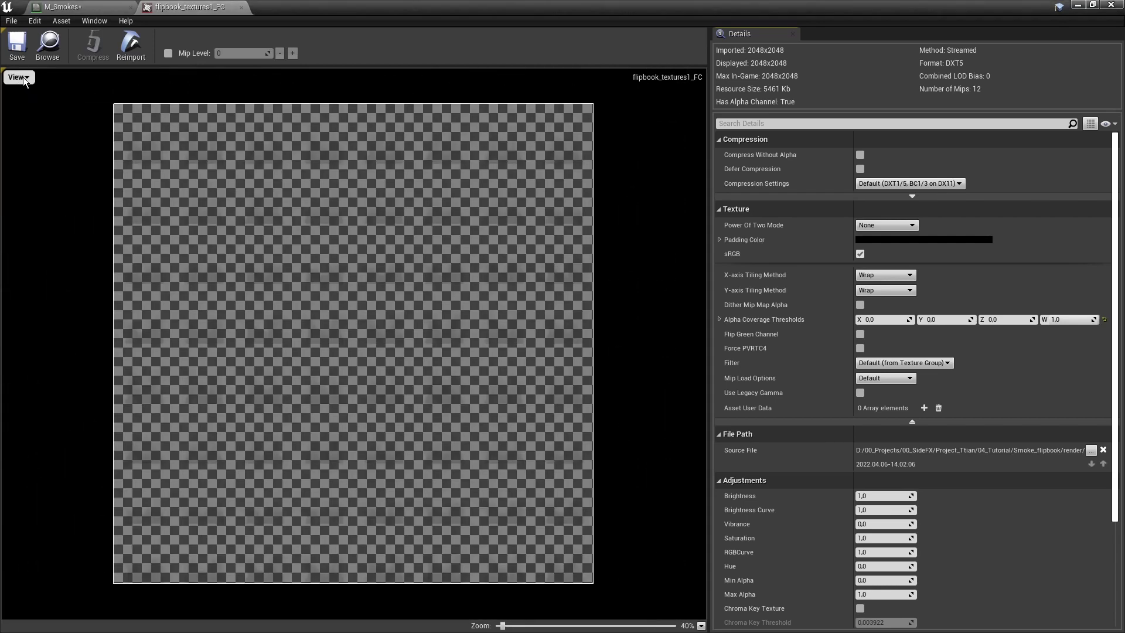
pyautogui.click(19, 77)
pyautogui.click(26, 113)
pyautogui.click(18, 77)
pyautogui.click(24, 128)
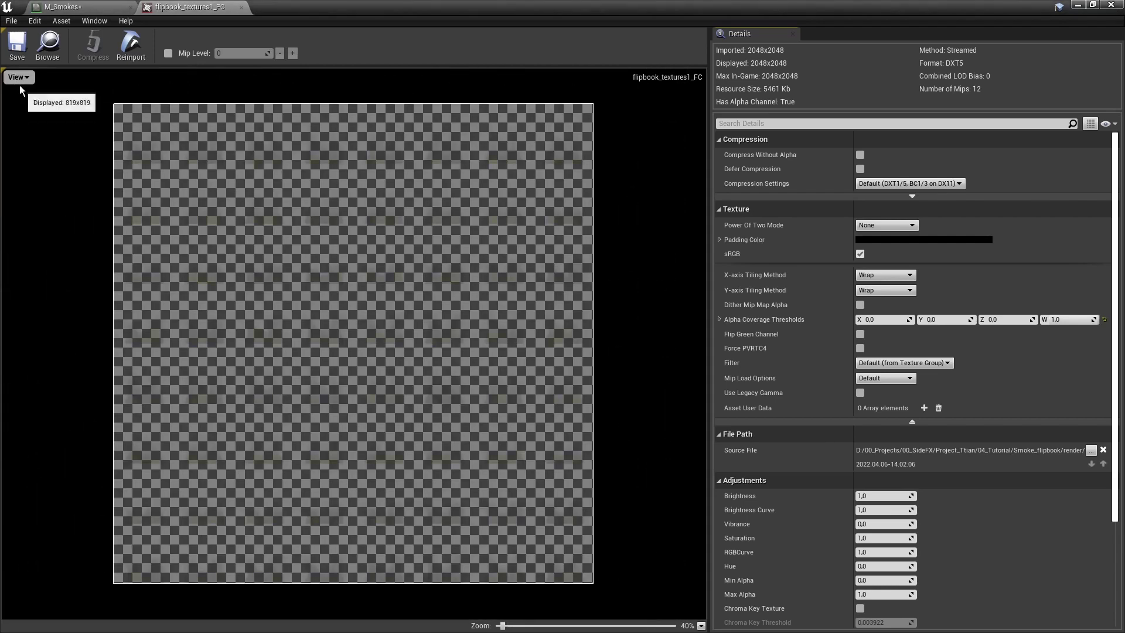
pyautogui.click(19, 77)
pyautogui.click(27, 140)
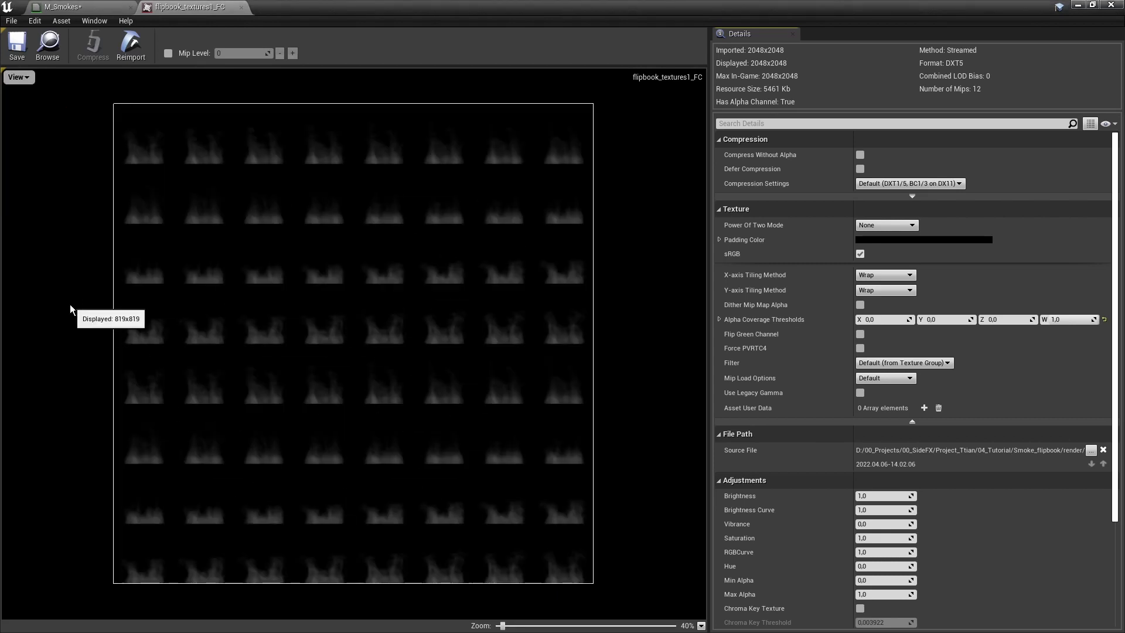
# Connect the Texture Sample's RGB output to the M_Smokes Opacity input and preview the material on a plane
pyautogui.click(88, 7)
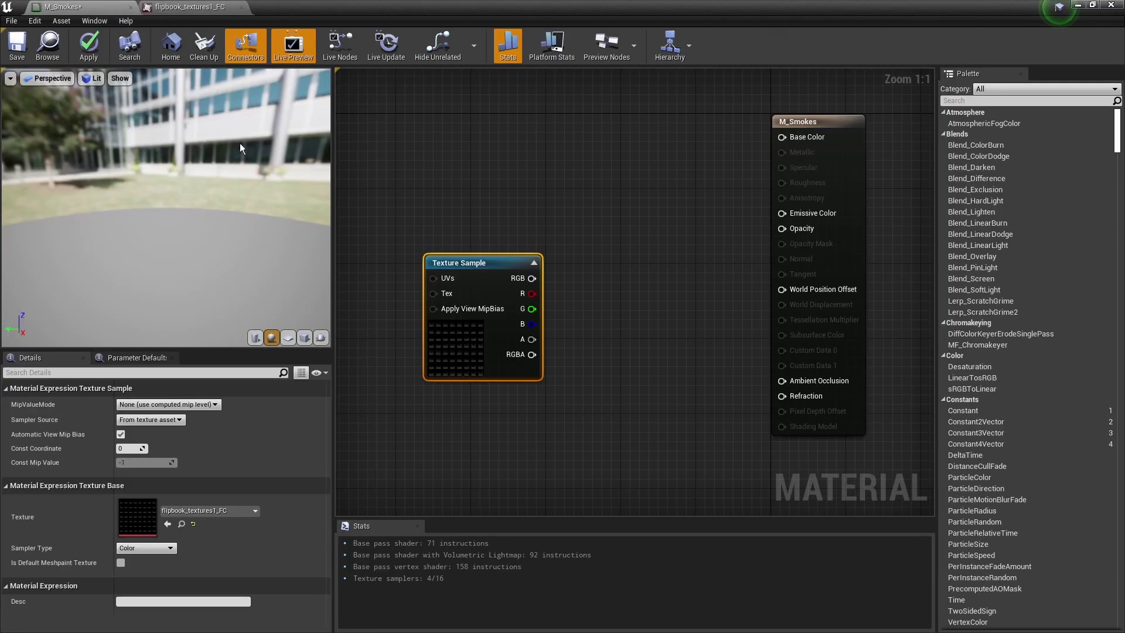
pyautogui.moveTo(532, 279); pyautogui.dragTo(783, 228)
pyautogui.moveTo(579, 198); pyautogui.dragTo(635, 221, button='right')
pyautogui.moveTo(559, 284)
pyautogui.mouseDown()
pyautogui.moveTo(537, 246)
pyautogui.moveTo(541, 295)
pyautogui.mouseUp()
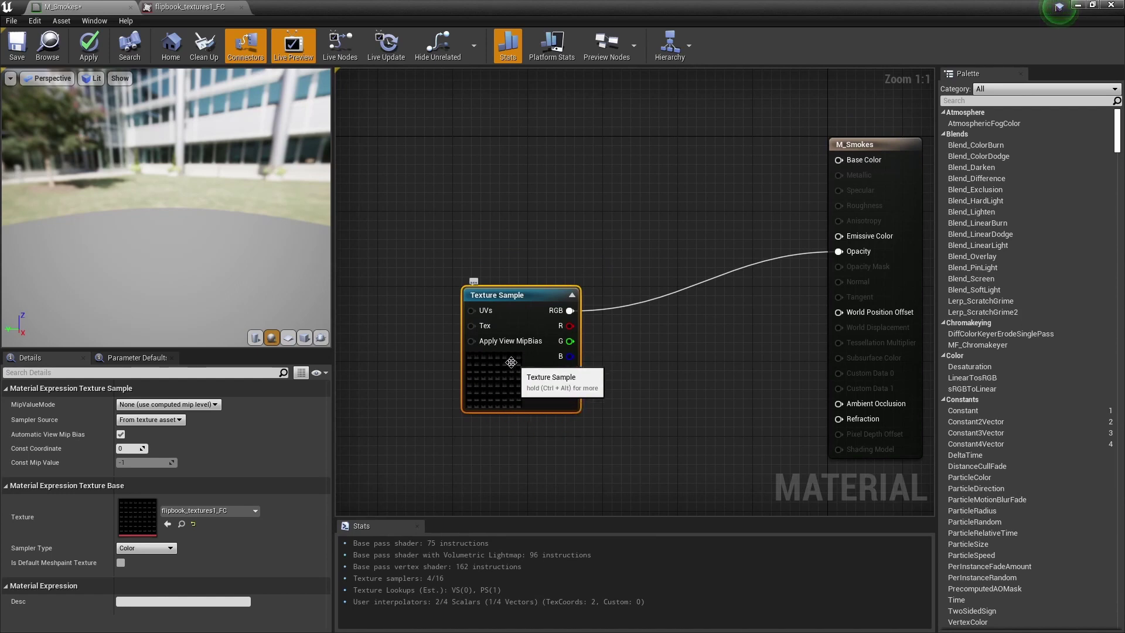
pyautogui.moveTo(569, 372); pyautogui.dragTo(741, 338)
pyautogui.click(724, 315)
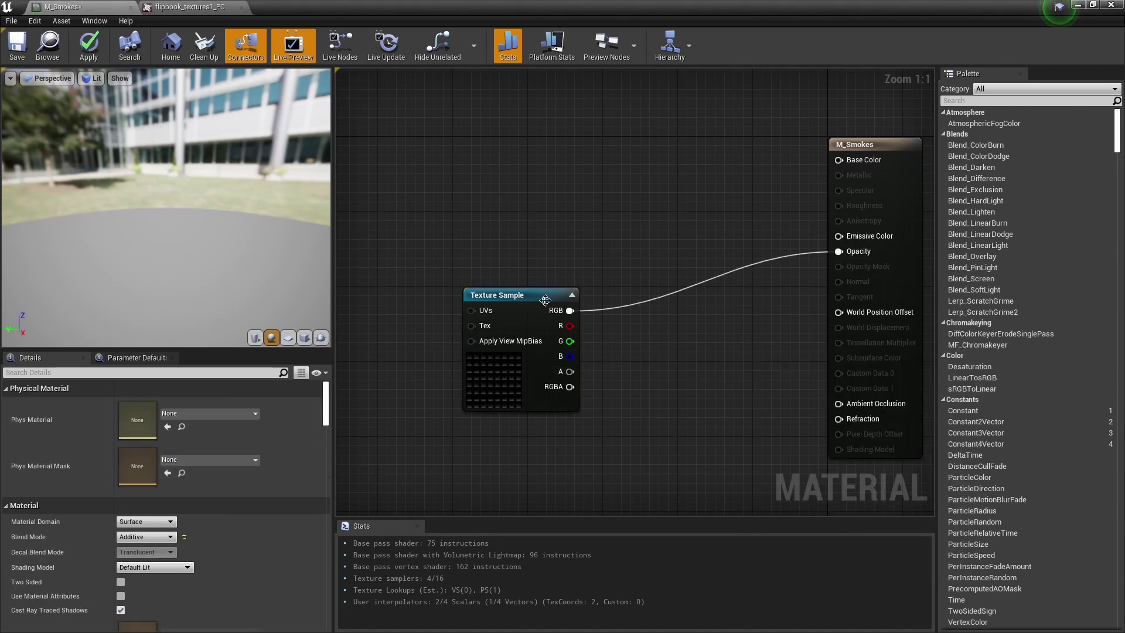
pyautogui.moveTo(545, 301); pyautogui.dragTo(497, 271)
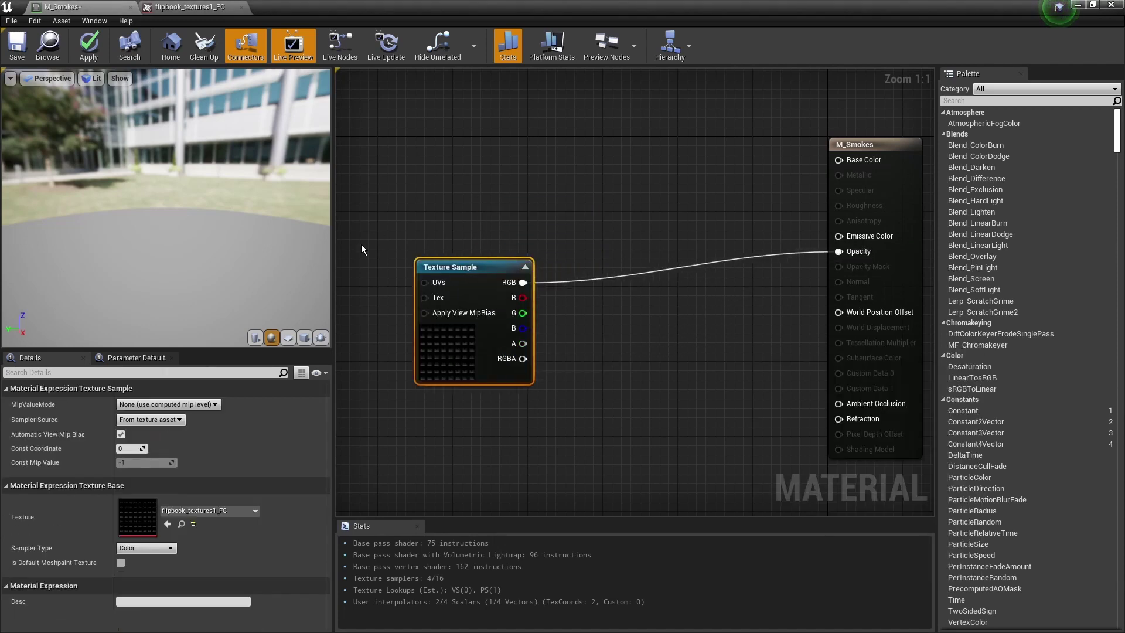
pyautogui.click(287, 338)
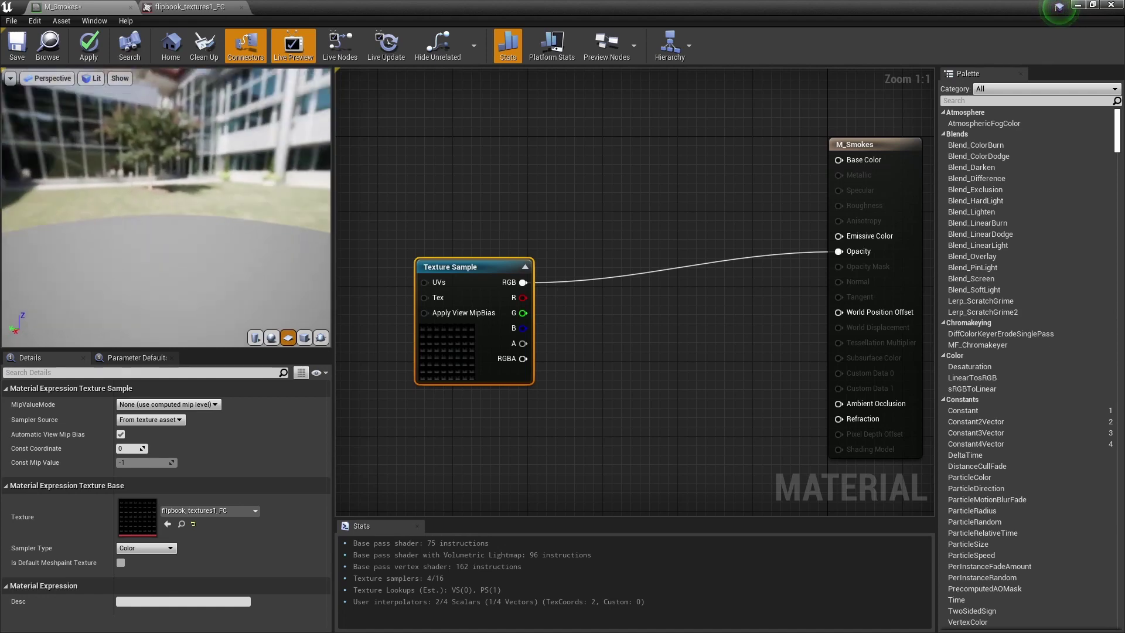
# Add a Constant3Vector above the Texture Sample and convert it to a parameter named Color
pyautogui.moveTo(785, 164); pyautogui.dragTo(801, 225, button='right')
pyautogui.press('3')
pyautogui.click(484, 159)
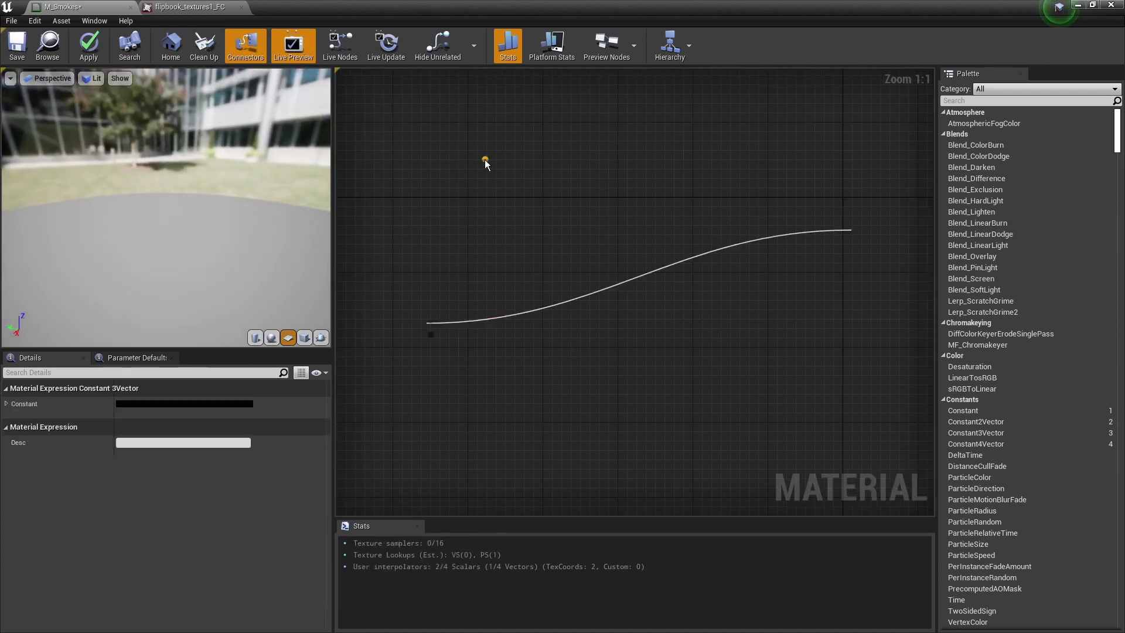
pyautogui.moveTo(514, 202); pyautogui.dragTo(488, 174)
pyautogui.rightClick(511, 166)
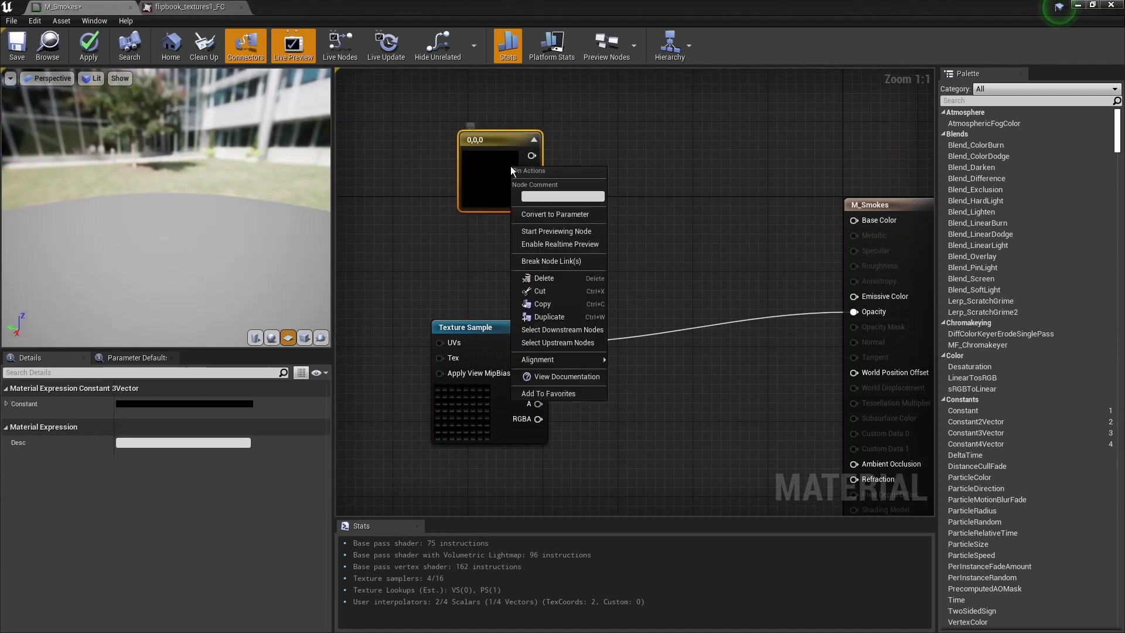
pyautogui.click(543, 215)
pyautogui.write('Color')
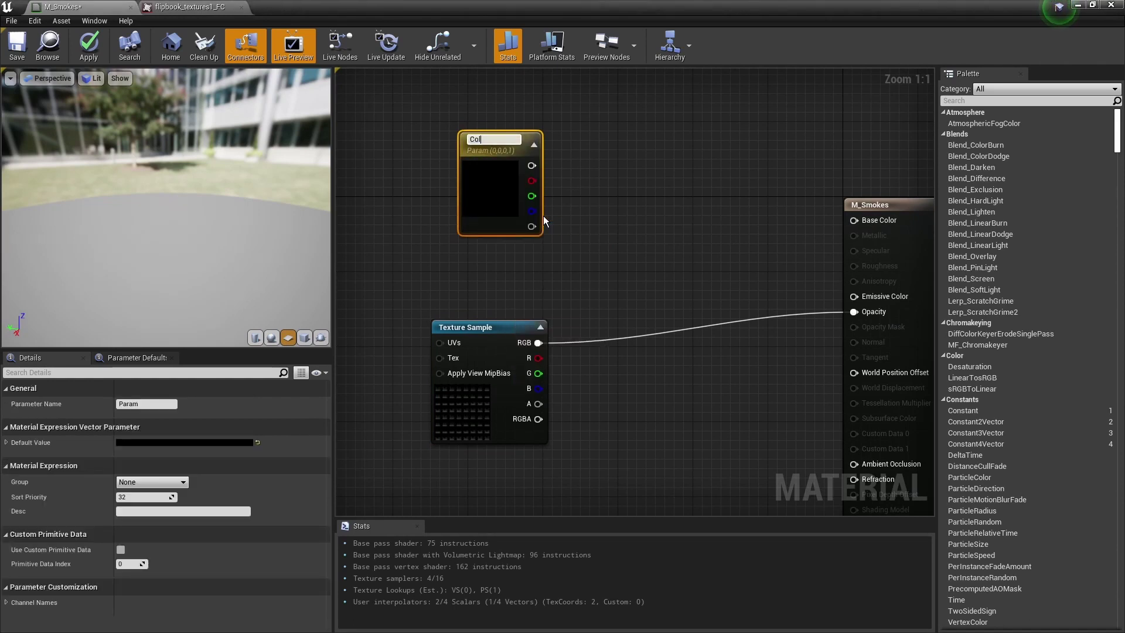
pyautogui.press('Return')
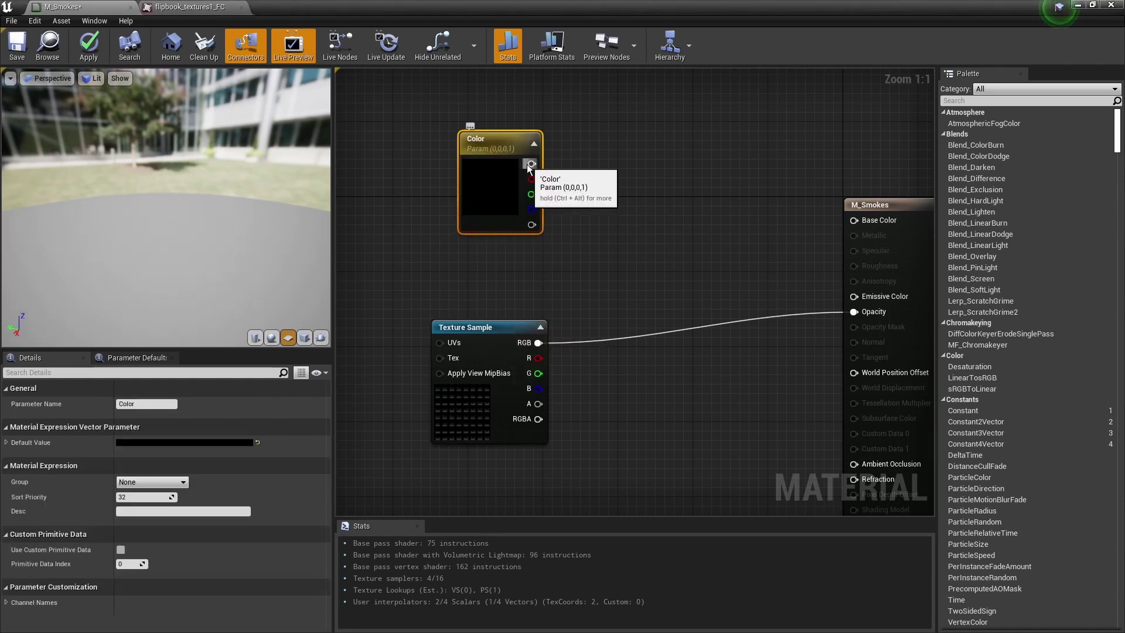
# Connect the Color parameter to Base Color and set its default value to near-white, about 0.927 for each of R, G and B
pyautogui.moveTo(532, 164); pyautogui.dragTo(856, 220)
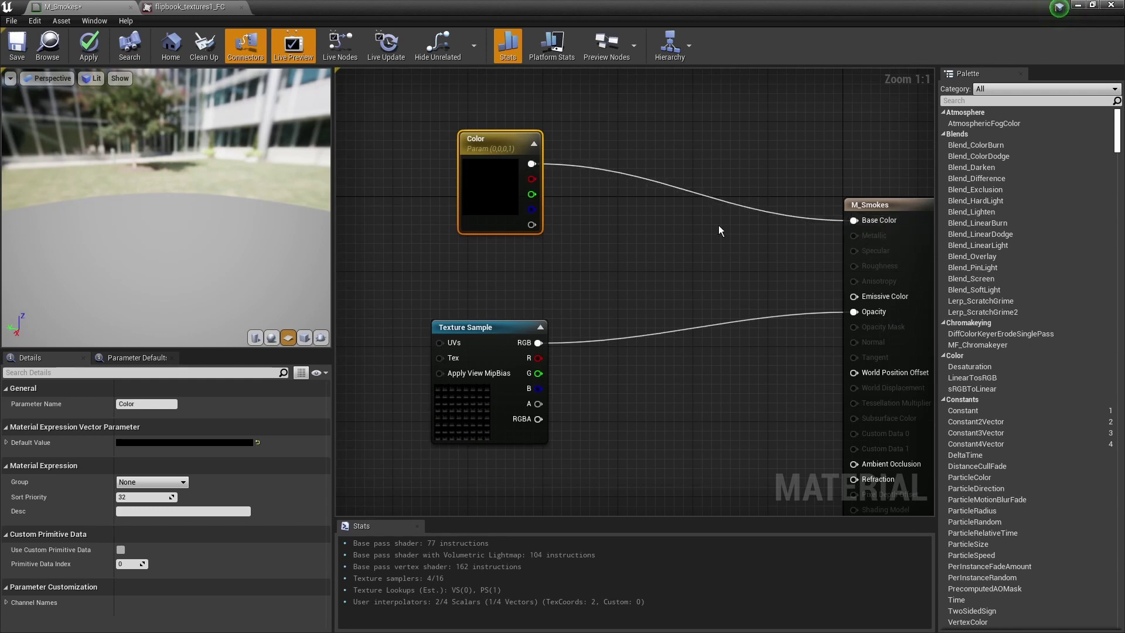
pyautogui.click(202, 445)
pyautogui.moveTo(373, 448); pyautogui.dragTo(374, 367)
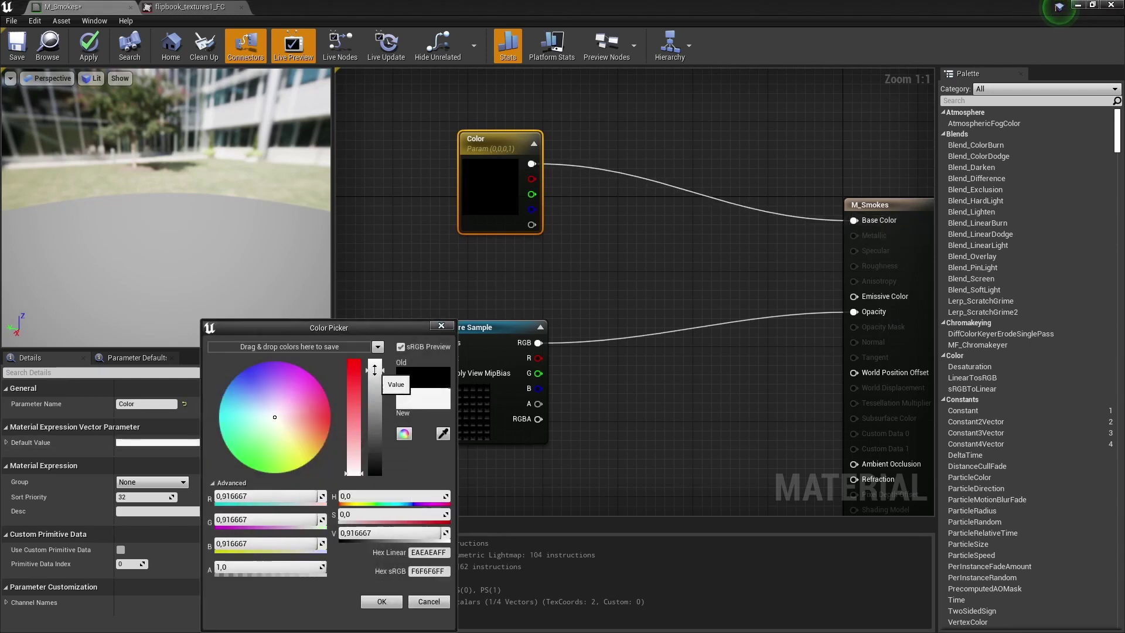
pyautogui.click(381, 602)
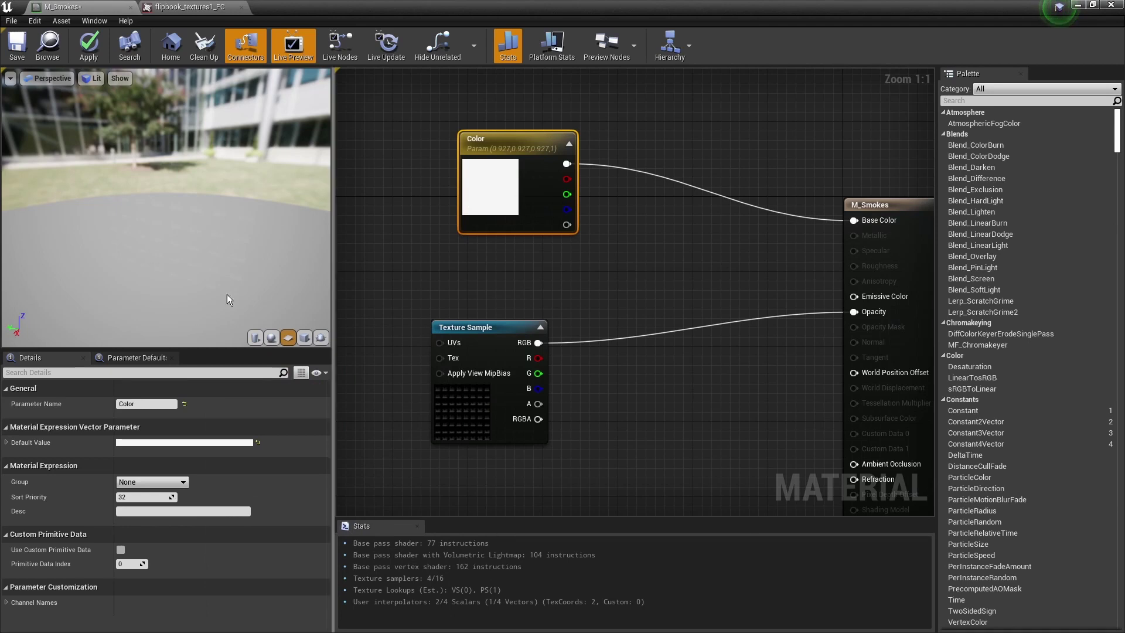
pyautogui.moveTo(193, 181)
pyautogui.mouseDown()
pyautogui.moveTo(252, 181)
pyautogui.moveTo(240, 164)
pyautogui.moveTo(199, 170)
pyautogui.mouseUp()
pyautogui.moveTo(191, 219)
pyautogui.mouseDown()
pyautogui.moveTo(161, 232)
pyautogui.moveTo(126, 226)
pyautogui.moveTo(192, 219)
pyautogui.mouseUp()
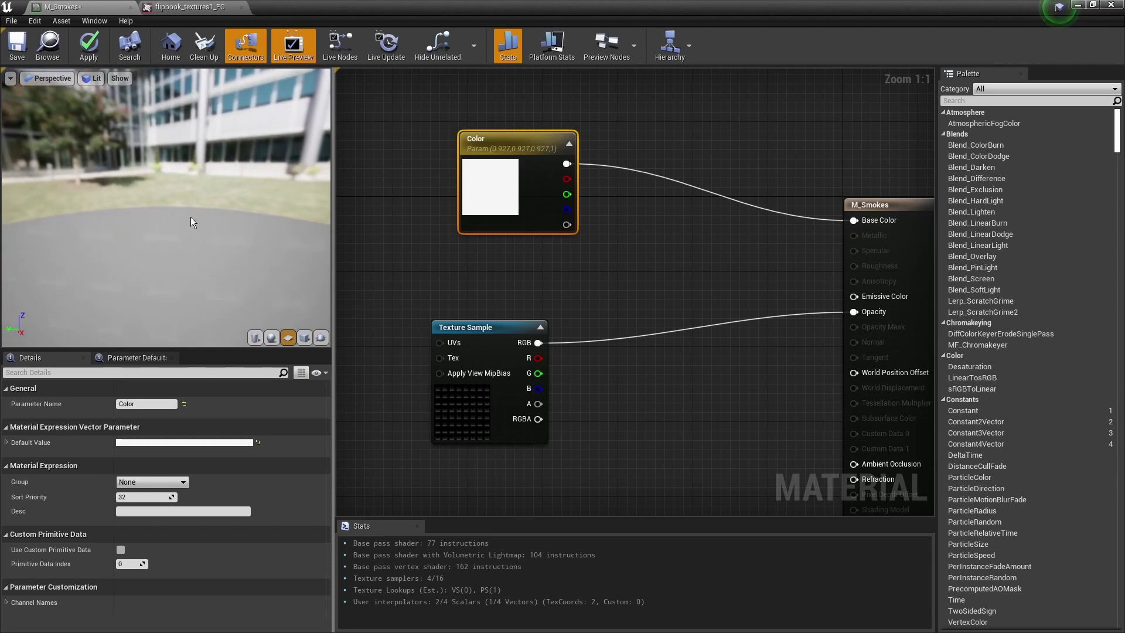
# Add a Multiply node beside the Color parameter and connect Color to its A input
pyautogui.moveTo(520, 206); pyautogui.dragTo(472, 189)
pyautogui.scroll(-1, 768, 270)
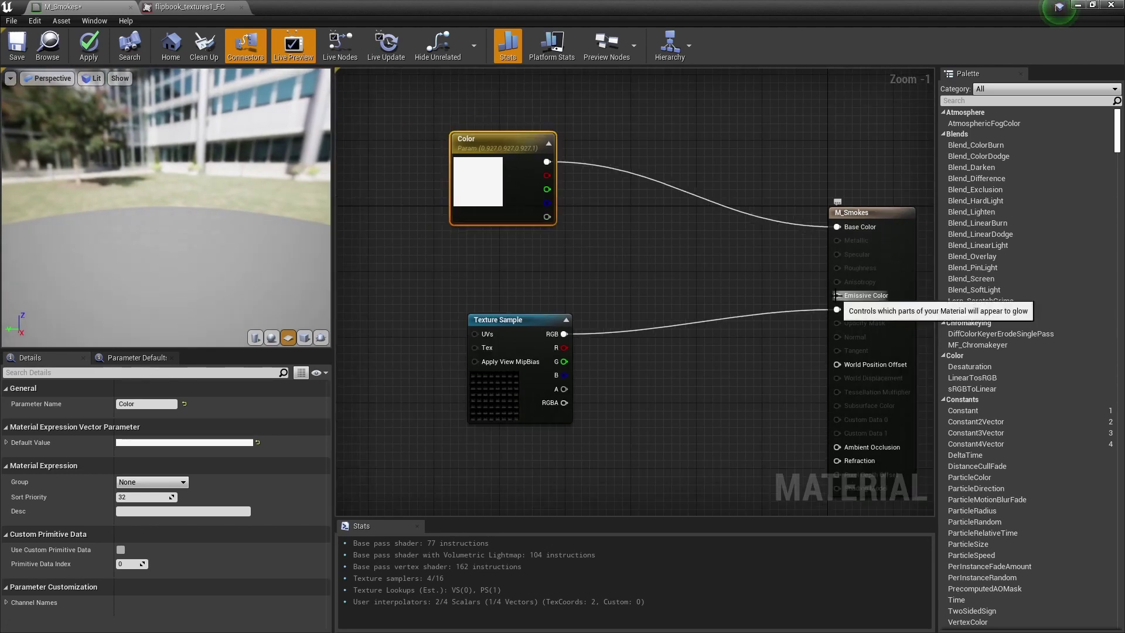
pyautogui.click(592, 192)
pyautogui.click(592, 196)
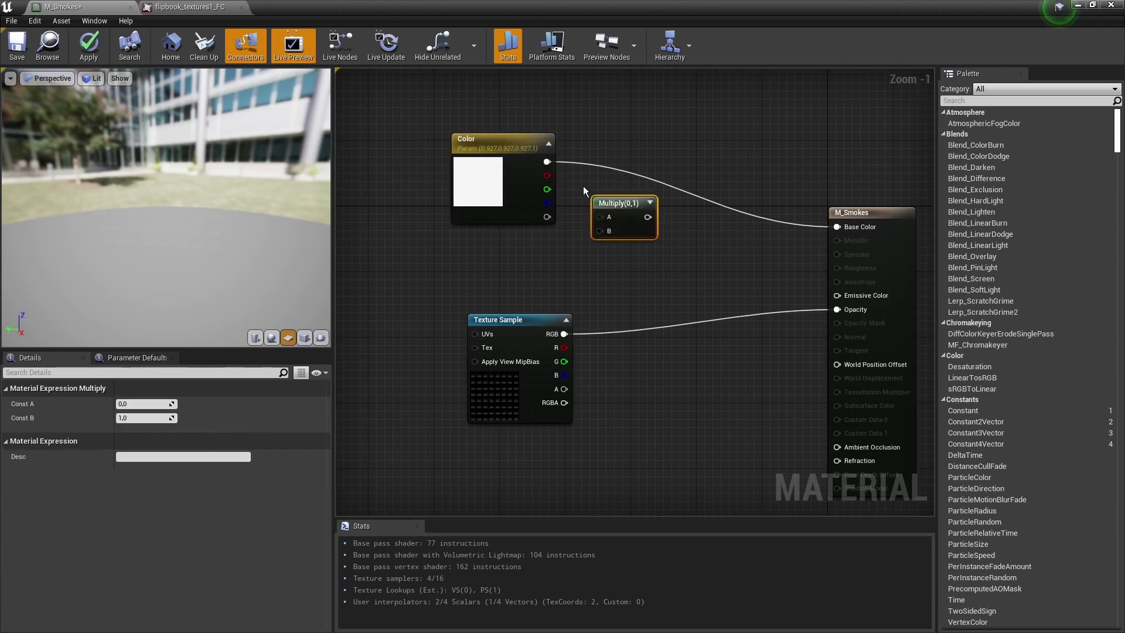
pyautogui.moveTo(545, 162); pyautogui.dragTo(600, 217)
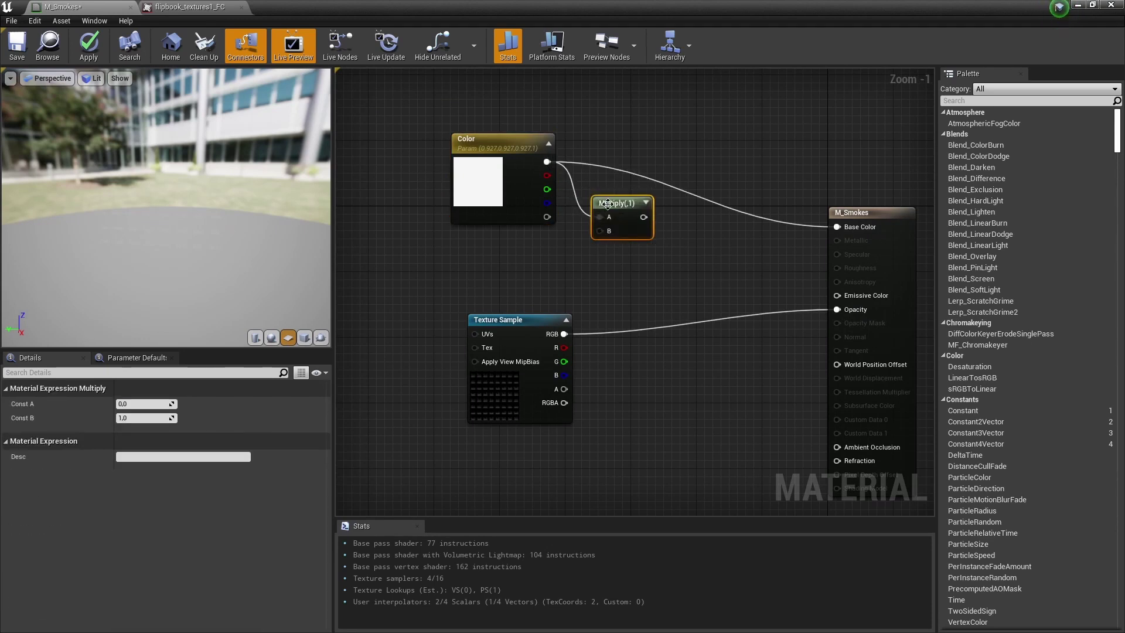
# Set the Multiply node's B constant to 10 and connect its output to the M_Smokes Emissive Color input
pyautogui.click(141, 418)
pyautogui.write('10')
pyautogui.press('Return')
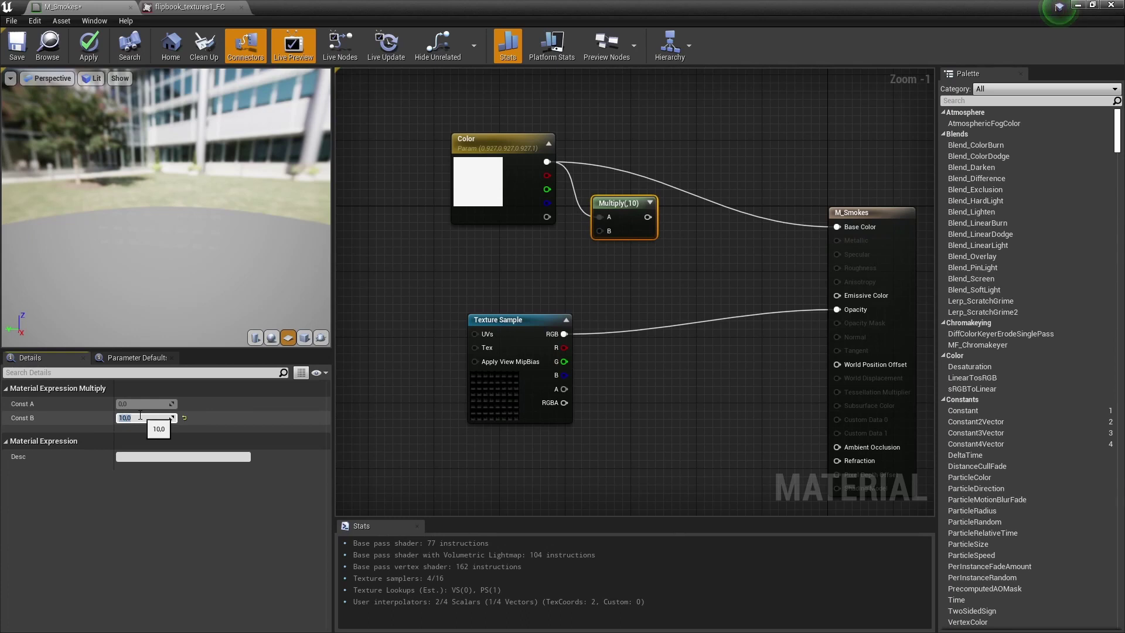
pyautogui.moveTo(647, 217); pyautogui.dragTo(839, 298)
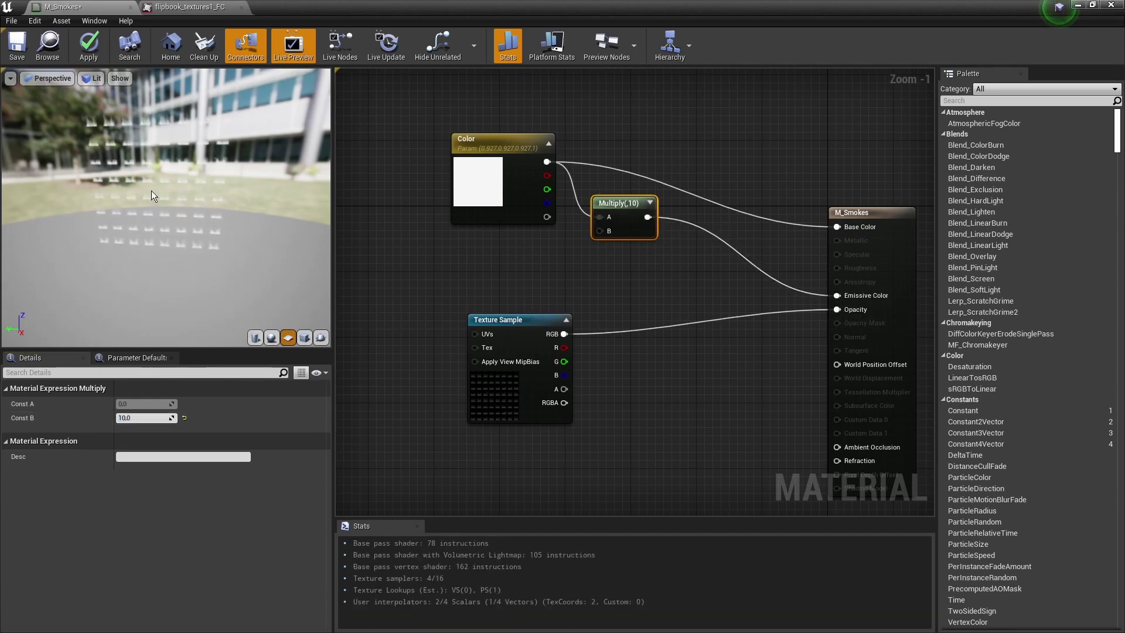
# Inspect the smoke sprites on the preview plane up close and save the M_Smokes material
pyautogui.moveTo(134, 182); pyautogui.dragTo(140, 249, button='right')
pyautogui.moveTo(140, 202); pyautogui.dragTo(140, 155)
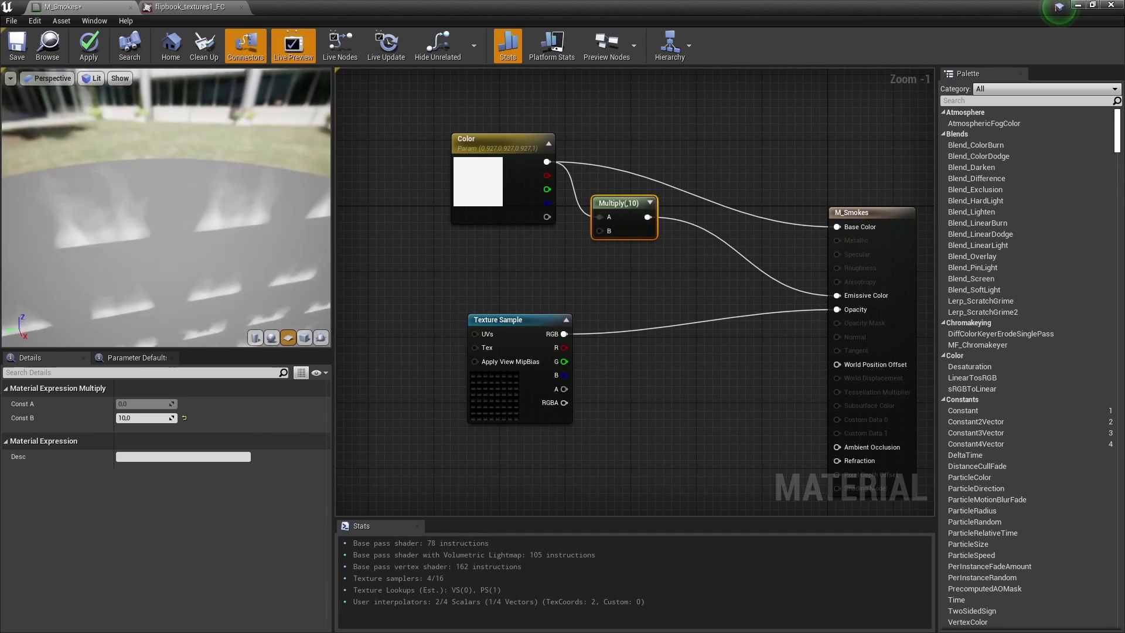
pyautogui.moveTo(143, 113); pyautogui.dragTo(143, 170, button='right')
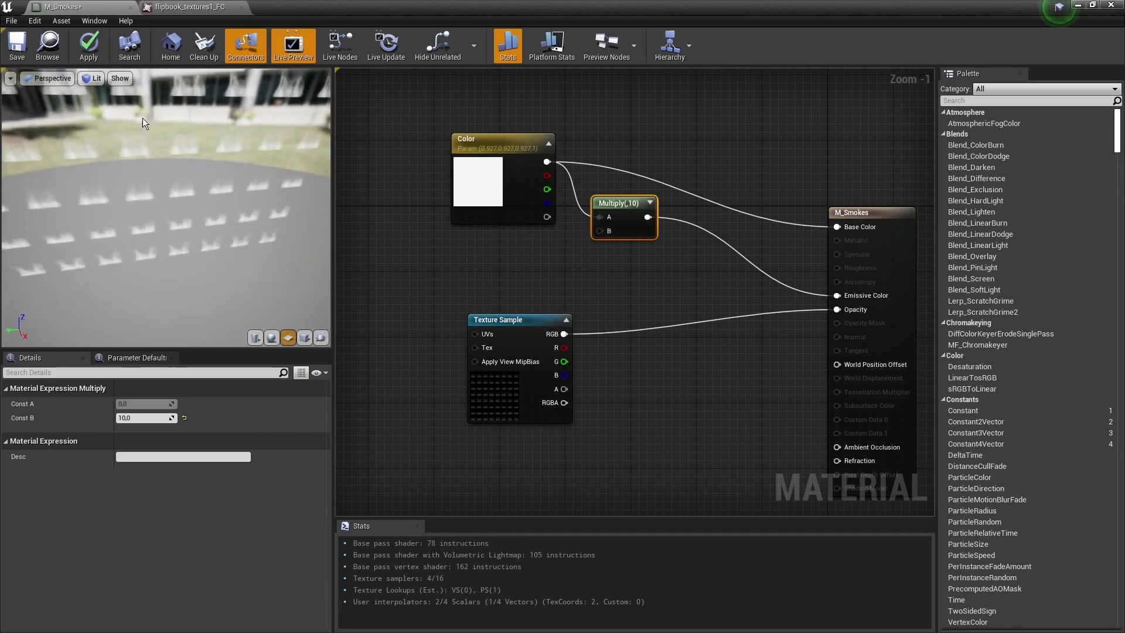
pyautogui.click(20, 57)
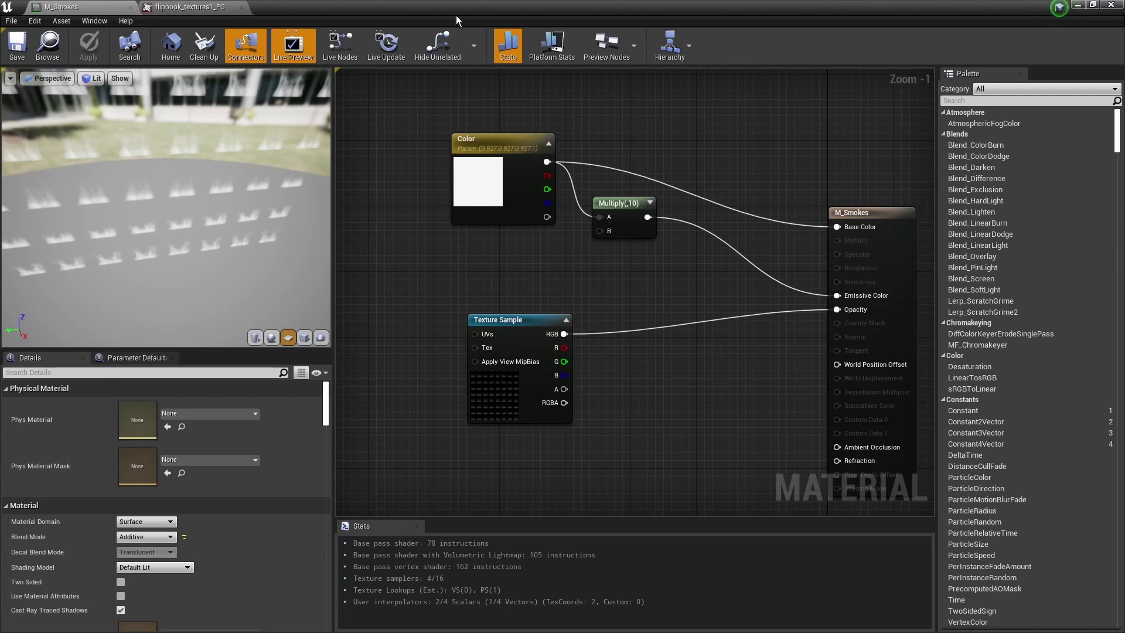
# Place a plane in the level, scale it up to 6.5, and apply the M_Smokes material to it
pyautogui.moveTo(456, 15); pyautogui.dragTo(915, 130)
pyautogui.moveTo(309, 153); pyautogui.dragTo(340, 181, button='right')
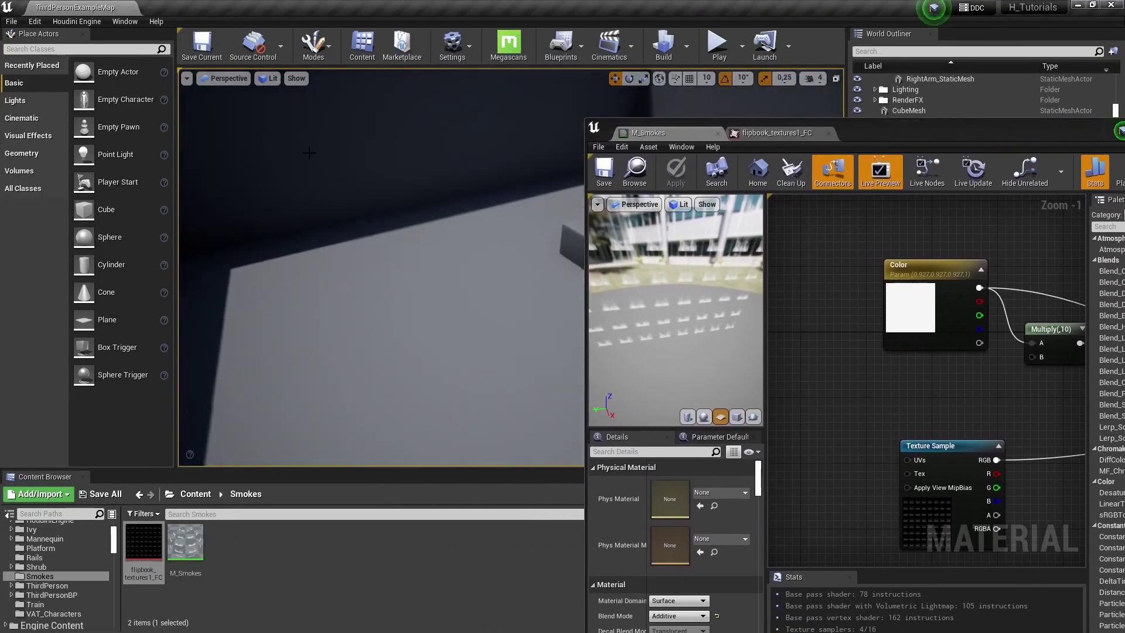
pyautogui.moveTo(97, 320); pyautogui.dragTo(457, 240)
pyautogui.press('r')
pyautogui.press('w')
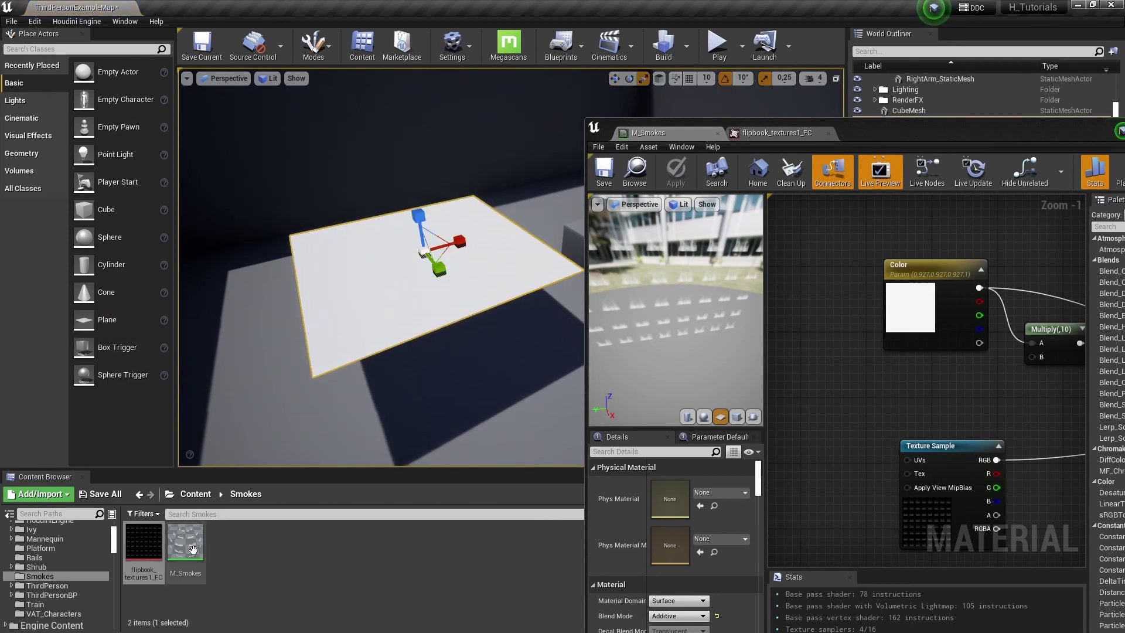
pyautogui.moveTo(186, 542); pyautogui.dragTo(333, 311)
# Rotate the smoke plane 90° about X so it stands upright and raise it above the floor
pyautogui.press('e')
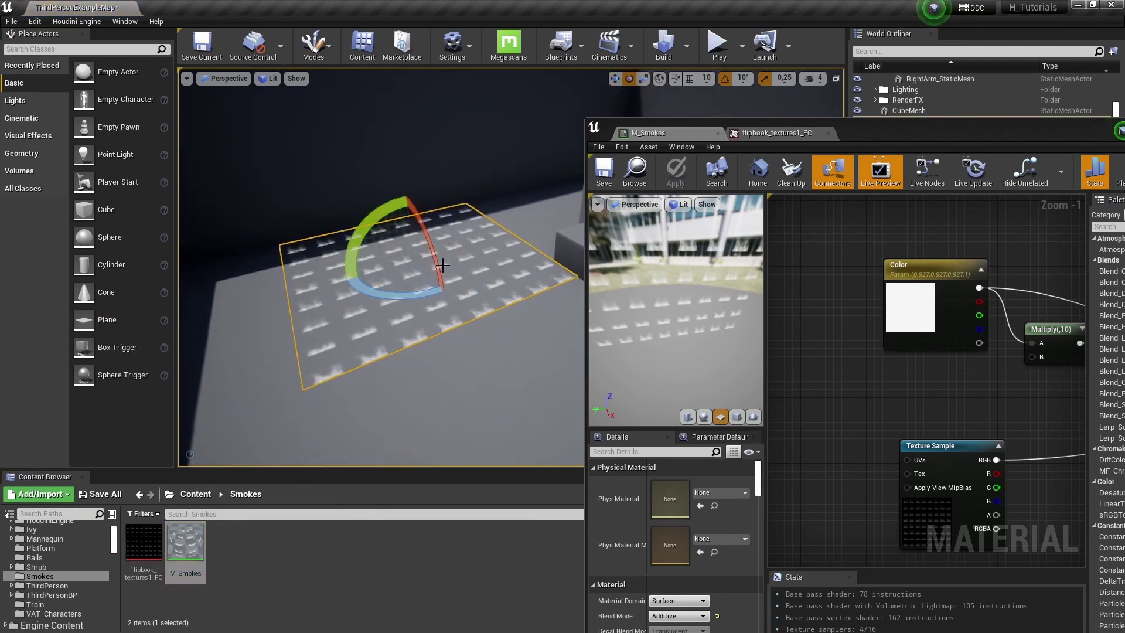
pyautogui.moveTo(444, 265); pyautogui.dragTo(441, 290)
pyautogui.press('w')
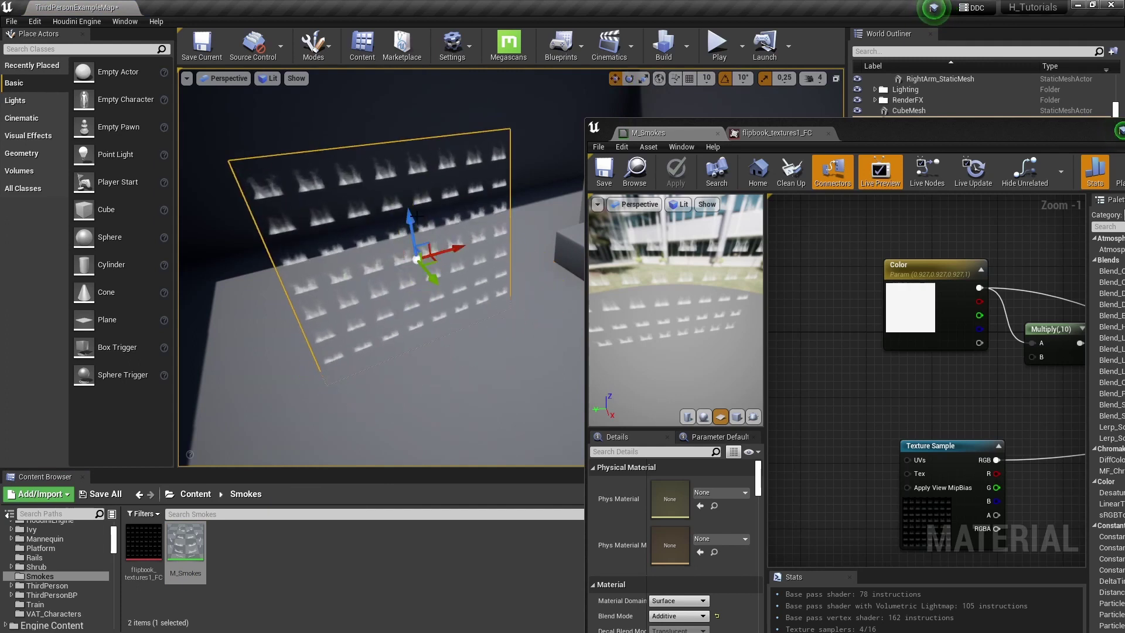
pyautogui.moveTo(410, 229); pyautogui.dragTo(408, 154)
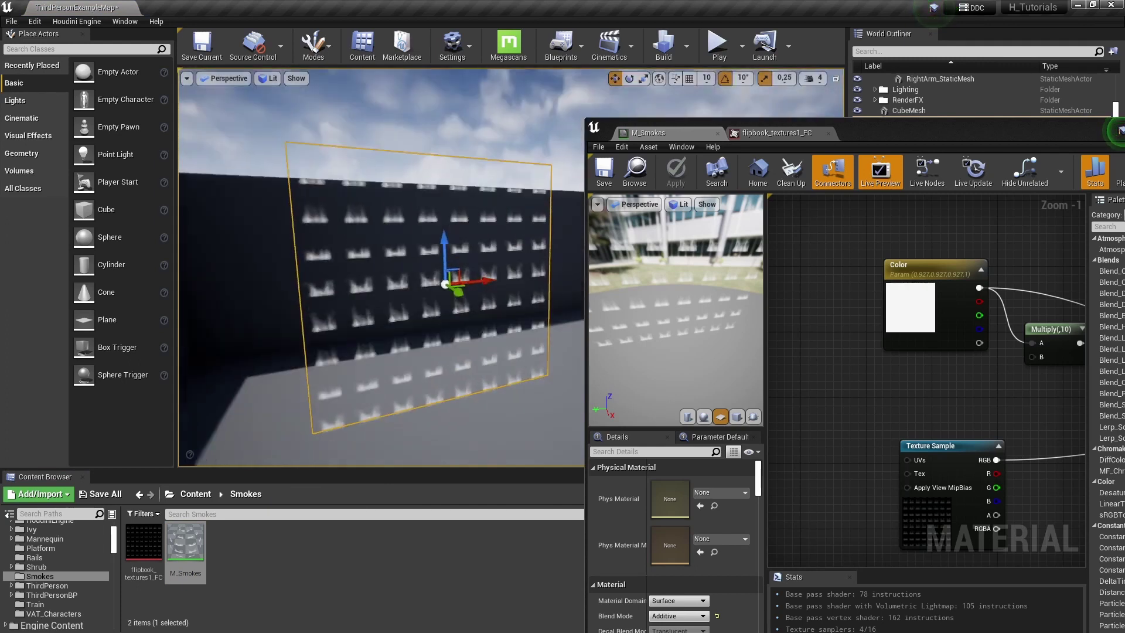
pyautogui.moveTo(408, 153); pyautogui.dragTo(417, 136, button='right')
pyautogui.moveTo(399, 185); pyautogui.dragTo(400, 189, button='right')
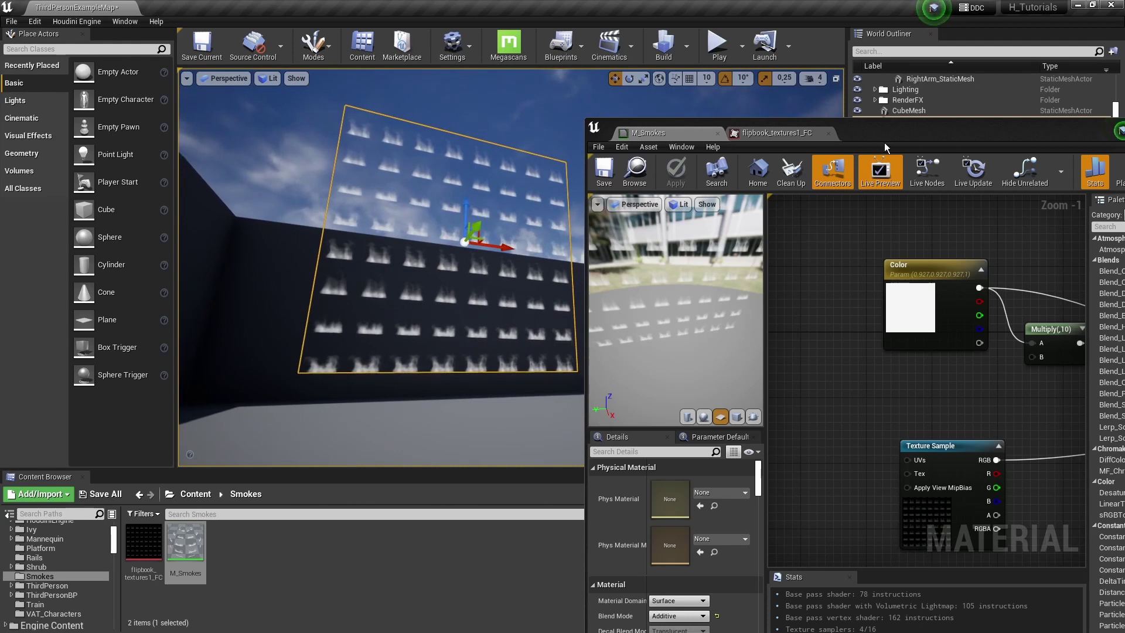
# Return to the M_Smokes material graph and move the Texture Sample node farther from the material output
pyautogui.moveTo(983, 141); pyautogui.dragTo(782, 107)
pyautogui.click(956, 91)
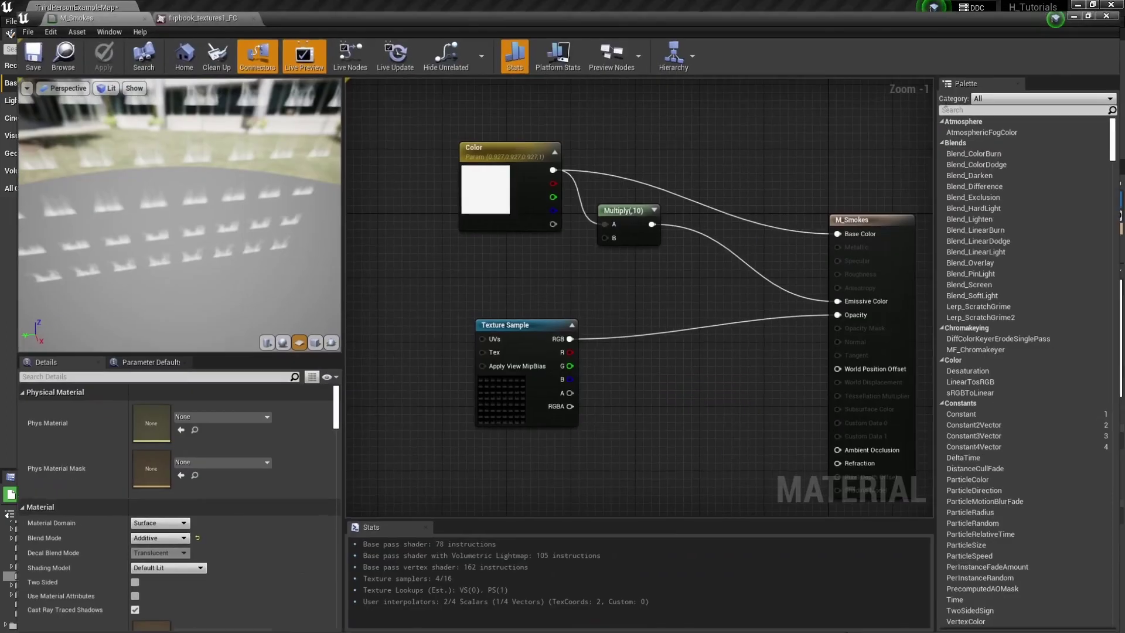
pyautogui.moveTo(605, 317); pyautogui.dragTo(620, 238, button='right')
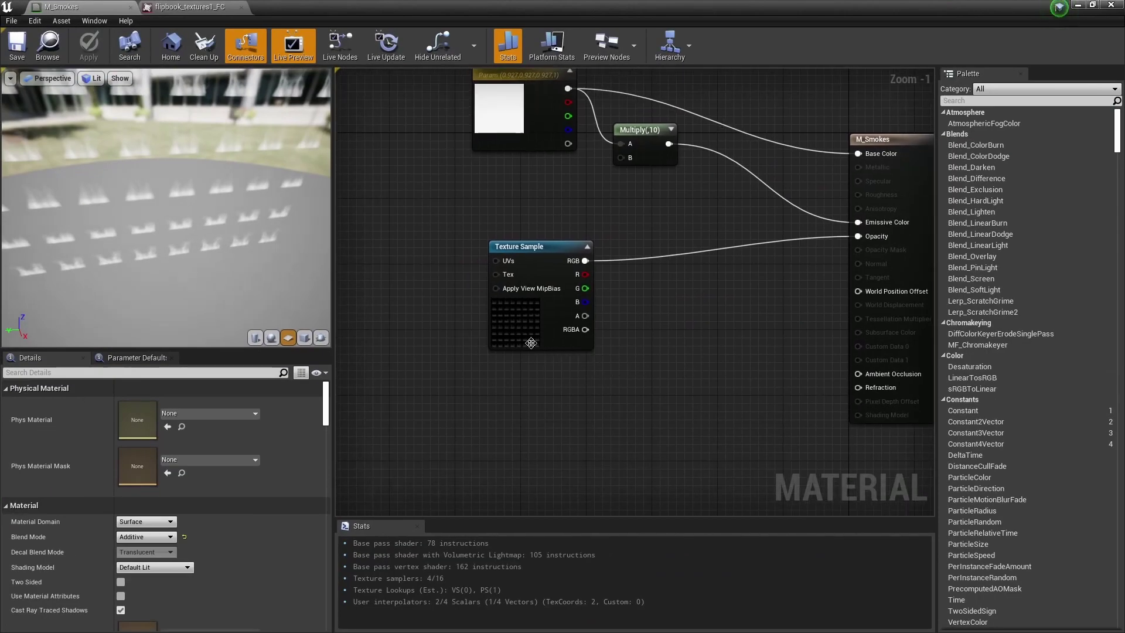
pyautogui.moveTo(522, 322); pyautogui.dragTo(475, 340)
pyautogui.click(605, 390)
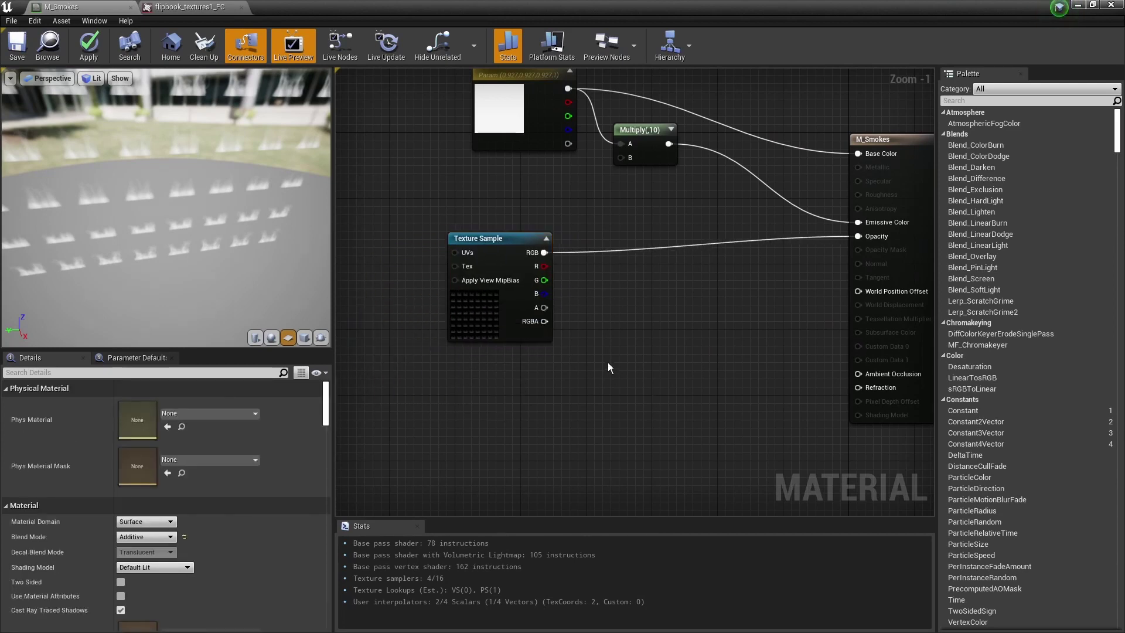
# Add a FlipBook function node to the graph below the Texture Sample
pyautogui.rightClick(611, 363)
pyautogui.write('flip')
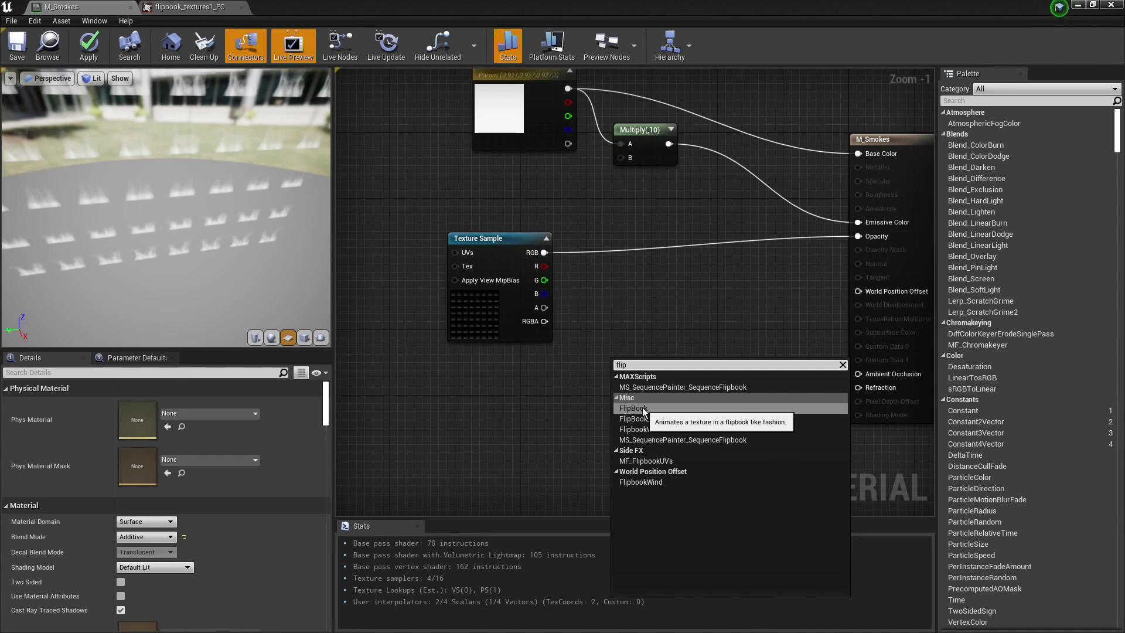
pyautogui.click(638, 409)
pyautogui.moveTo(684, 360); pyautogui.dragTo(665, 228, button='right')
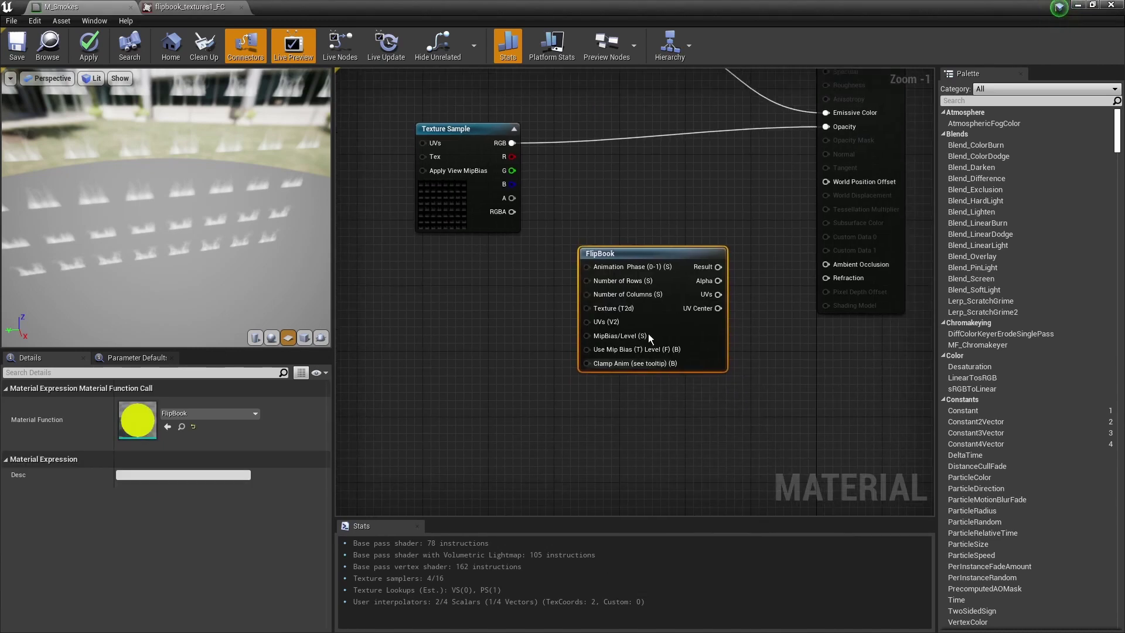
# Add a FlipBook_MotionVectors node below the FlipBook node to compare their inputs, and delete it again
pyautogui.moveTo(642, 446); pyautogui.dragTo(598, 319, button='right')
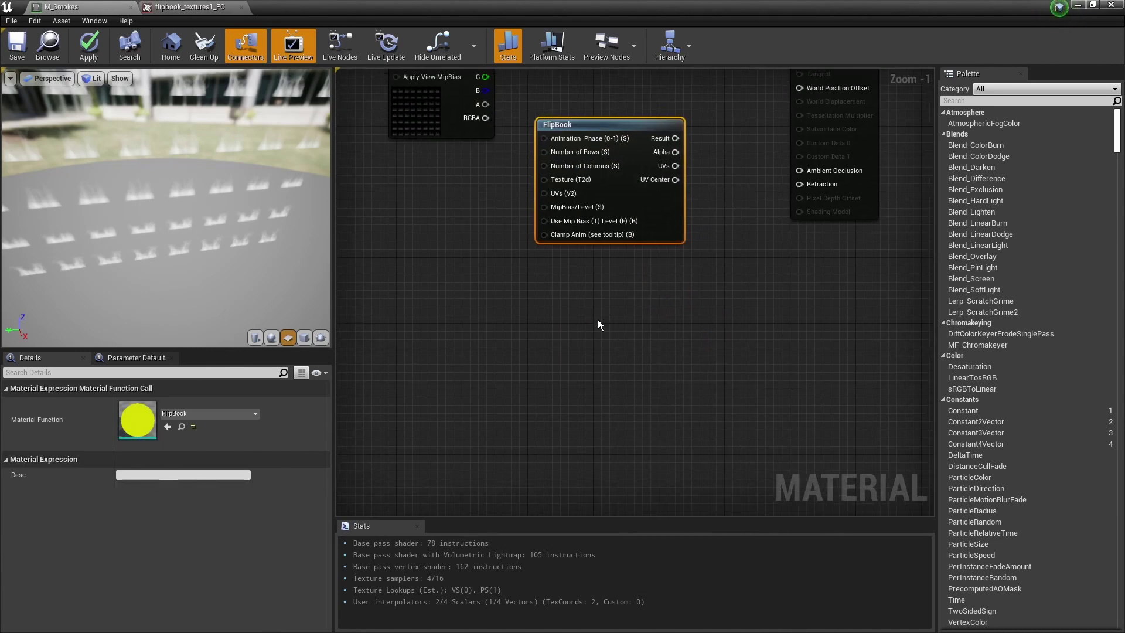
pyautogui.rightClick(599, 320)
pyautogui.write('flip')
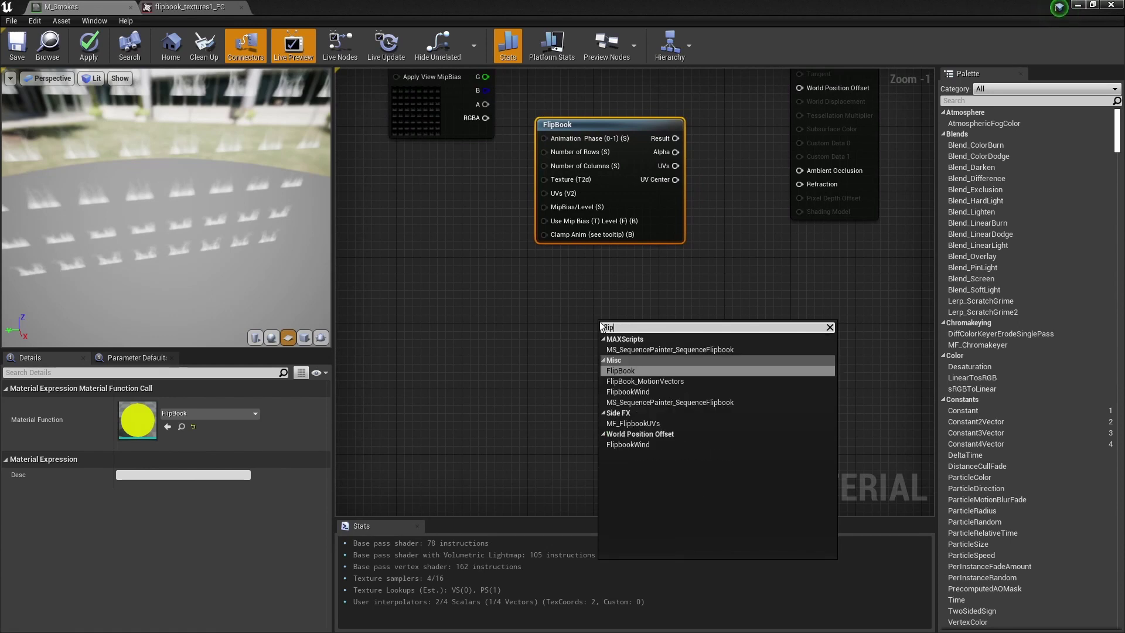
pyautogui.click(642, 382)
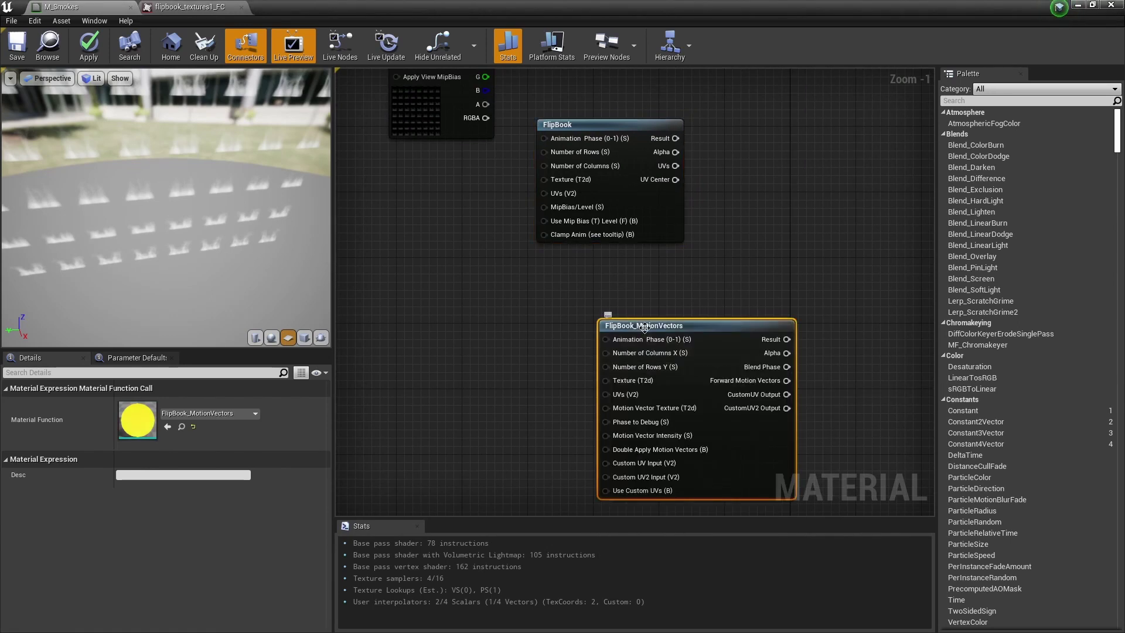
pyautogui.moveTo(602, 469); pyautogui.dragTo(536, 409)
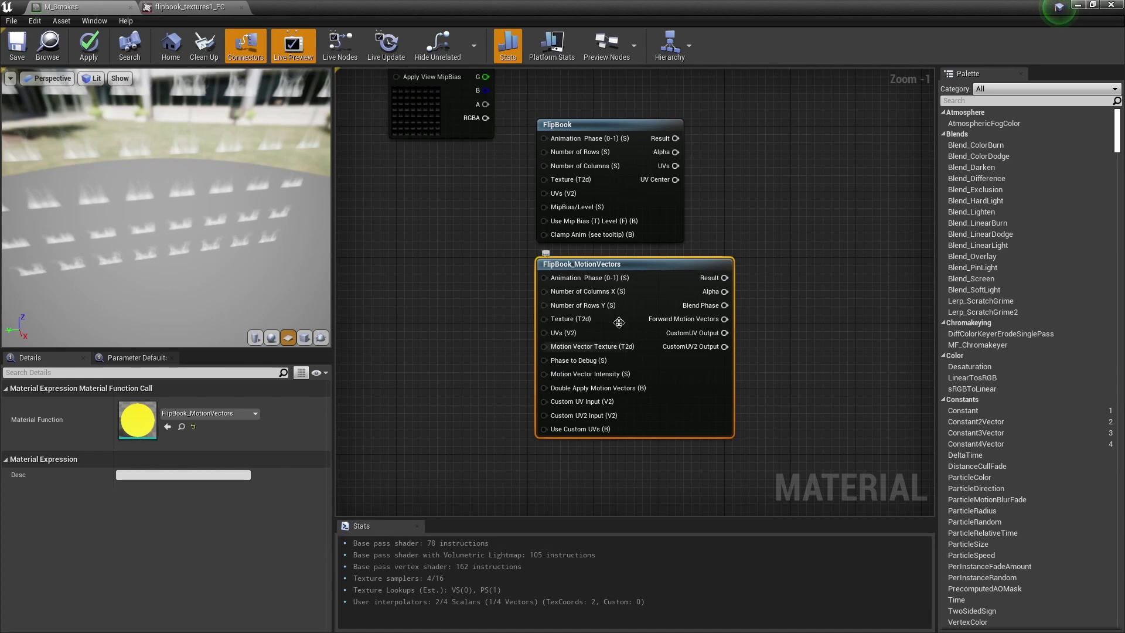
pyautogui.moveTo(626, 267); pyautogui.dragTo(610, 302)
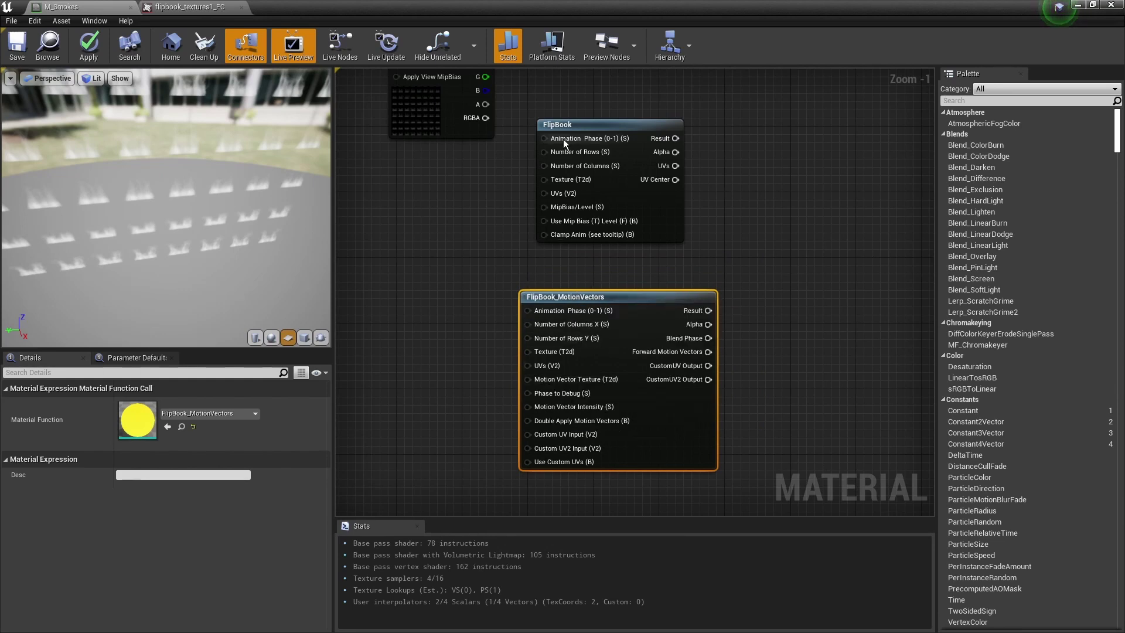
pyautogui.moveTo(531, 185); pyautogui.dragTo(534, 231, button='right')
pyautogui.moveTo(599, 174); pyautogui.dragTo(599, 142)
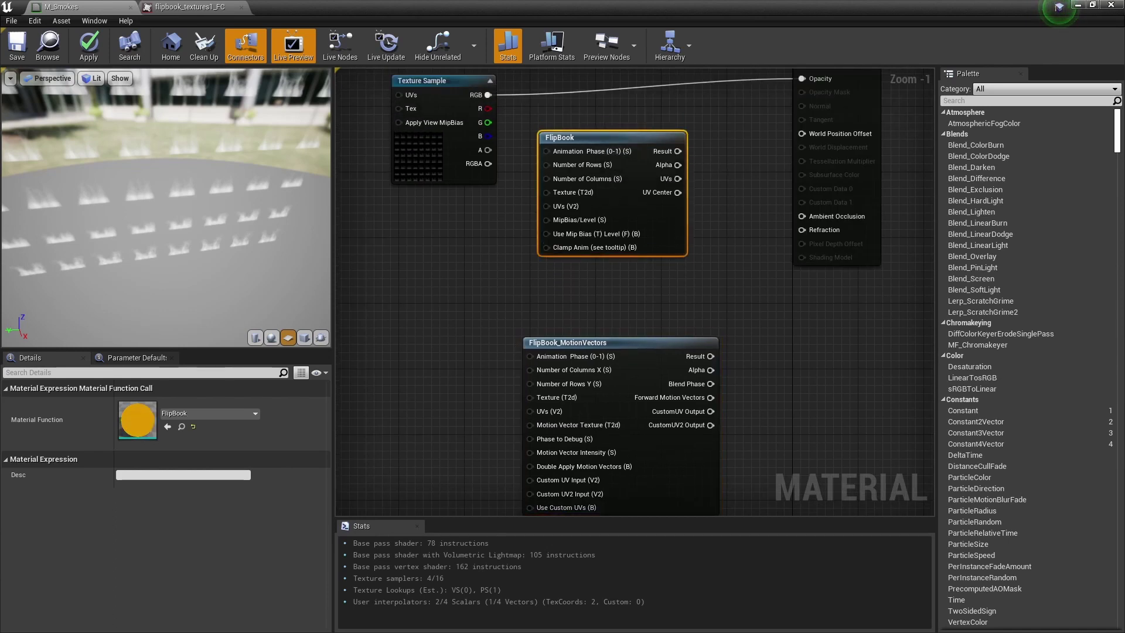
pyautogui.moveTo(511, 340); pyautogui.dragTo(529, 201, button='right')
pyautogui.moveTo(494, 170); pyautogui.dragTo(670, 301)
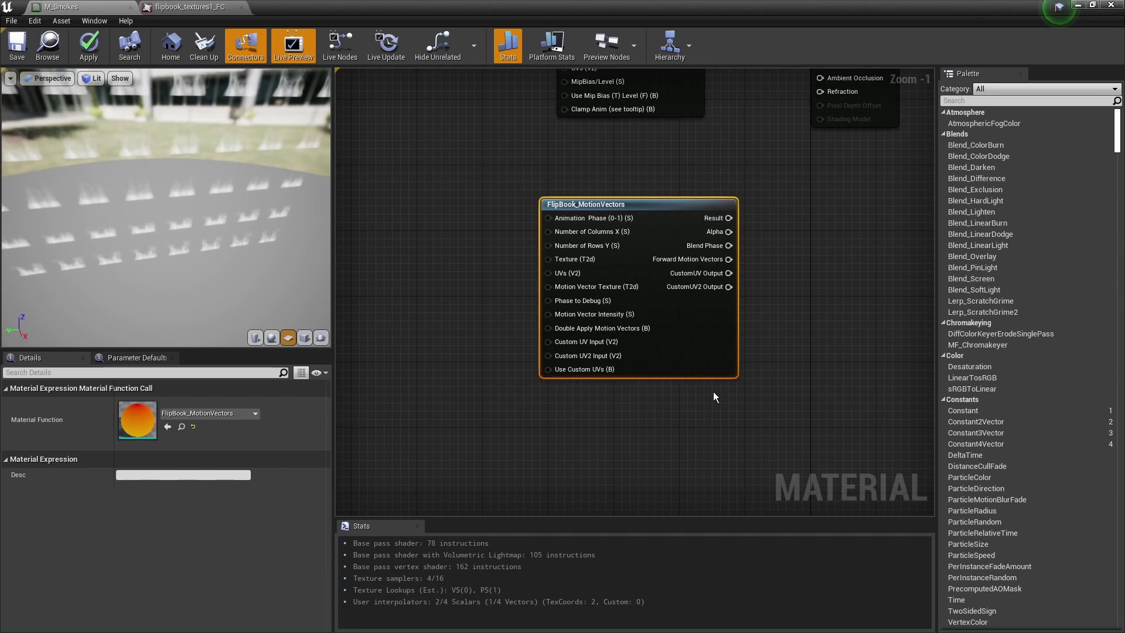
pyautogui.press('Delete')
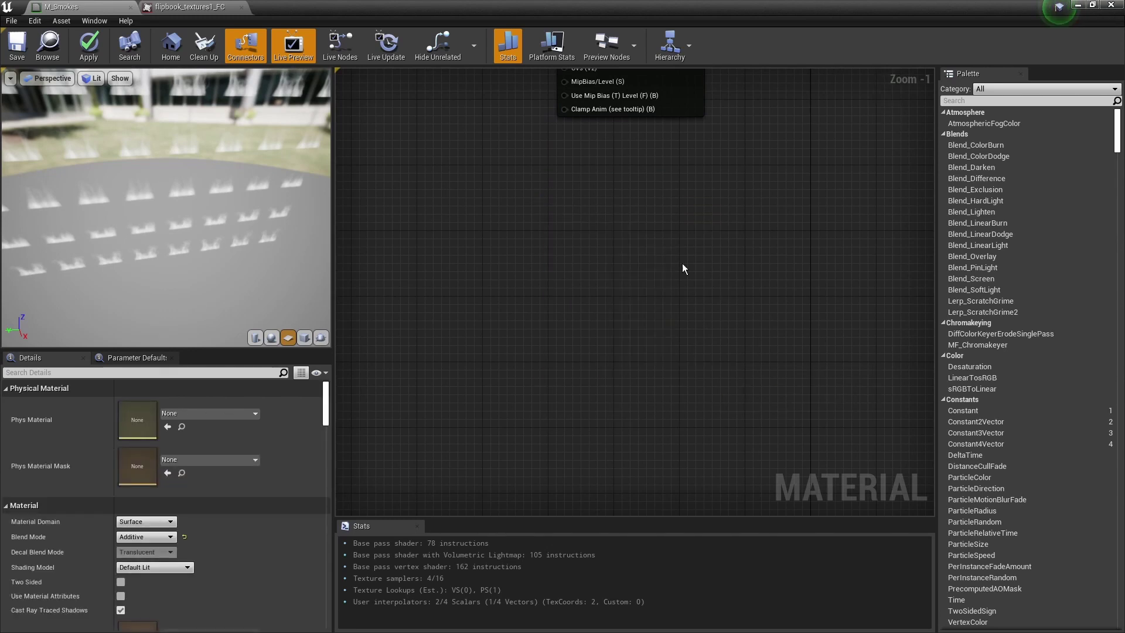
# Move the FlipBook node farther below the Texture Sample to make room for its input nodes
pyautogui.moveTo(643, 202); pyautogui.dragTo(664, 415, button='right')
pyautogui.scroll(1, 575, 188)
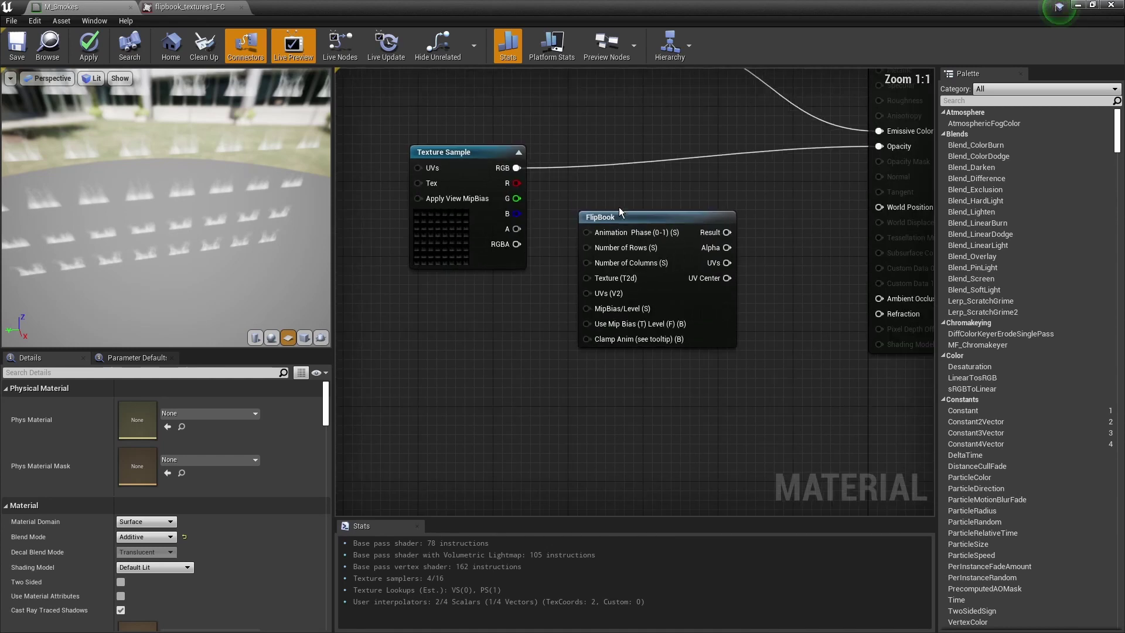
pyautogui.moveTo(543, 343); pyautogui.dragTo(635, 341, button='right')
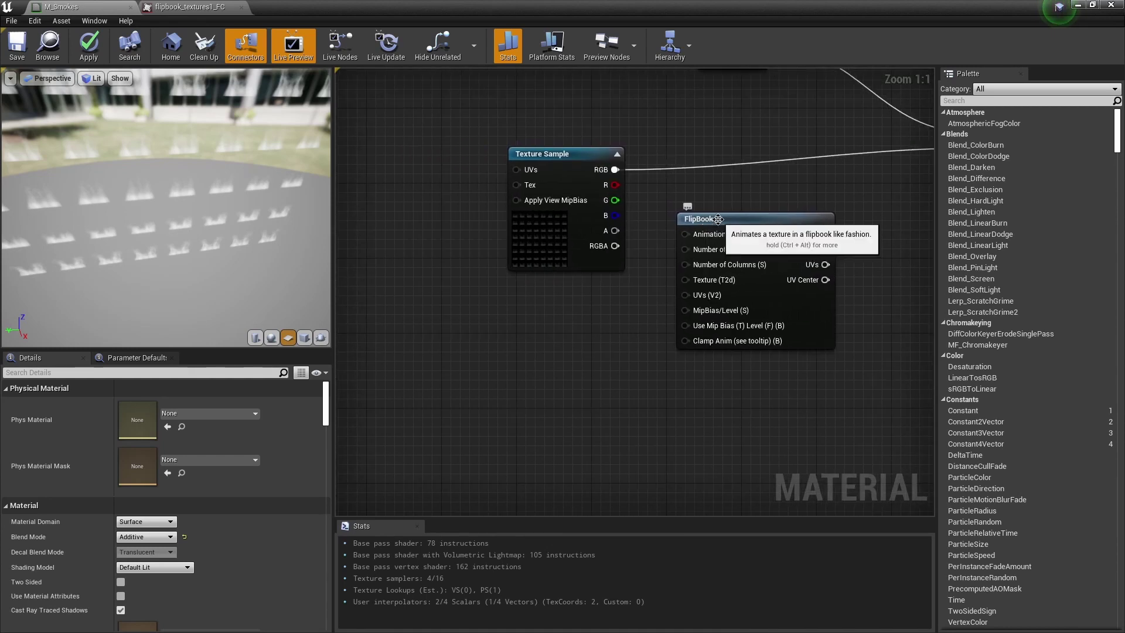
pyautogui.moveTo(719, 217); pyautogui.dragTo(728, 292)
pyautogui.moveTo(593, 376); pyautogui.dragTo(525, 316, button='right')
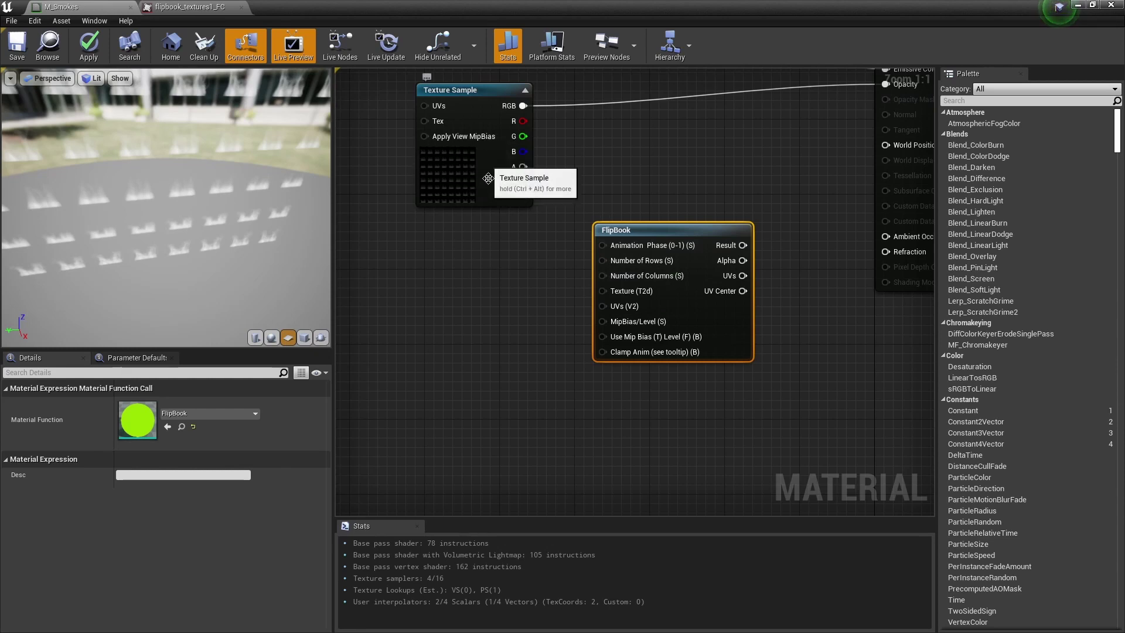
# Add a Constant with value 8 and connect it to the FlipBook node's Number of Rows and Number of Columns inputs
pyautogui.click(478, 265)
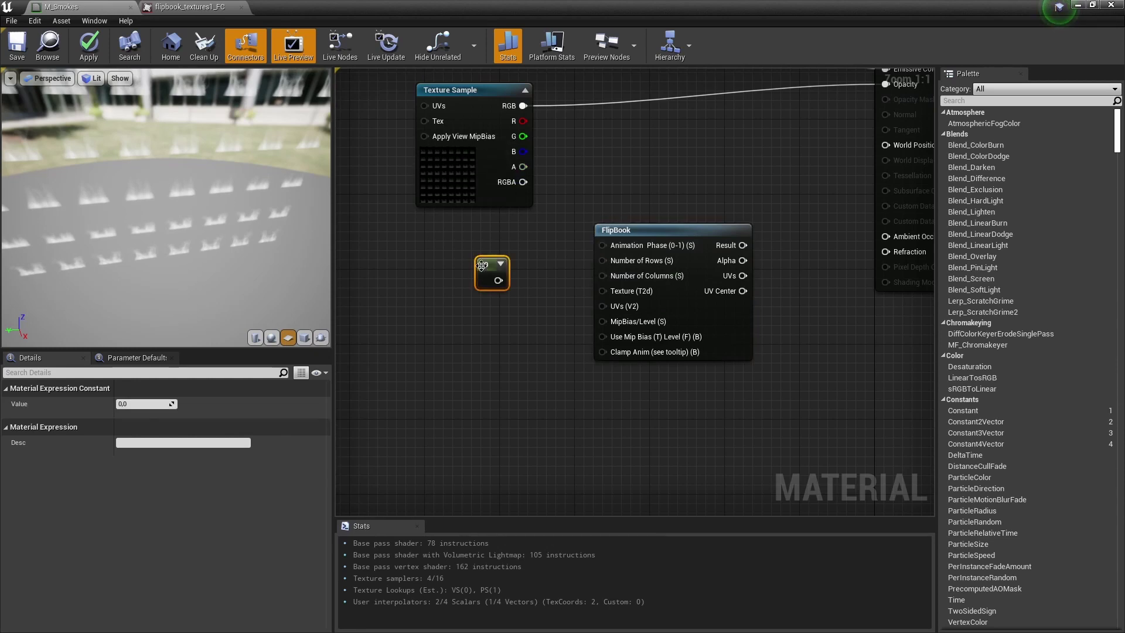
pyautogui.click(133, 403)
pyautogui.write('8')
pyautogui.press('Return')
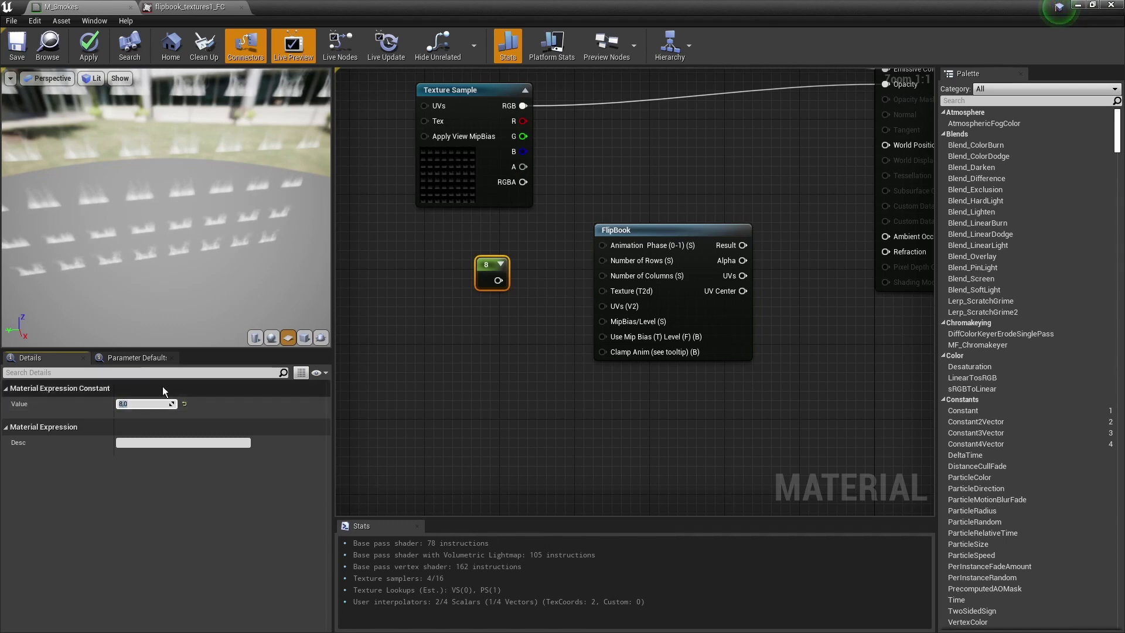
pyautogui.moveTo(498, 280); pyautogui.dragTo(540, 259)
pyautogui.click(564, 322)
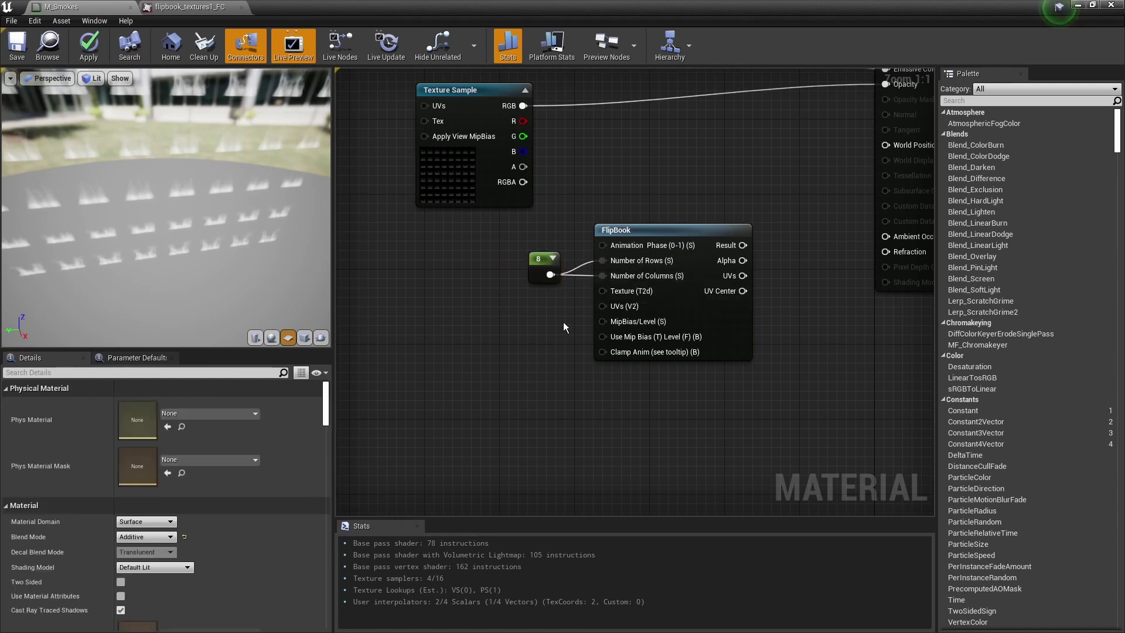
# Add a Texture Object node below the constant and connect it to the FlipBook node's Texture input
pyautogui.moveTo(603, 292); pyautogui.dragTo(488, 327)
pyautogui.rightClick(490, 326)
pyautogui.write('tex')
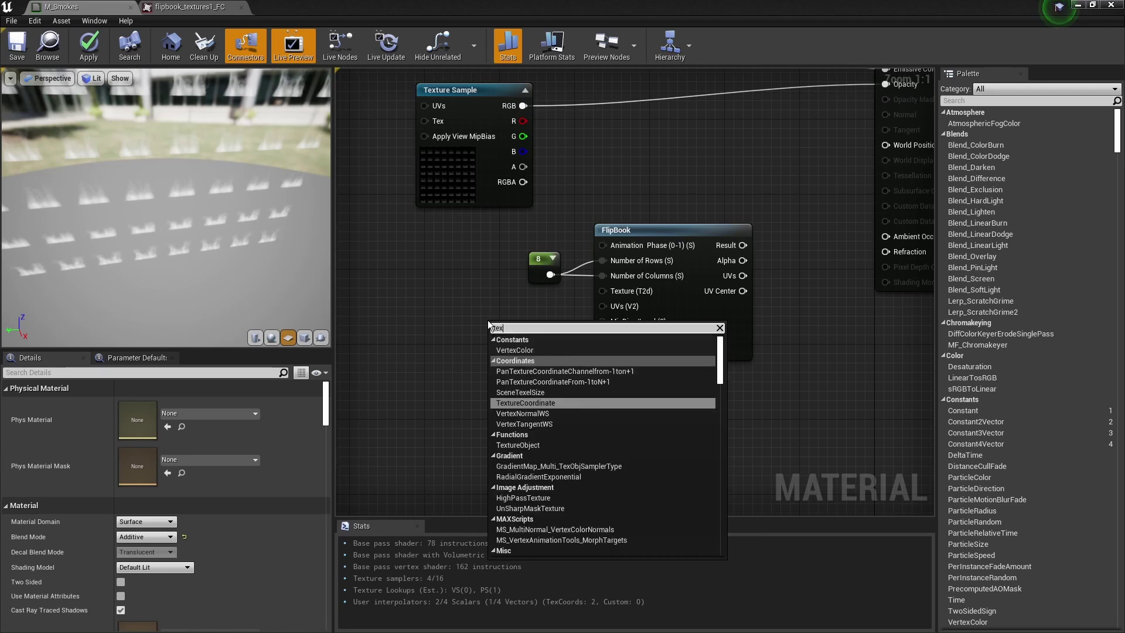
pyautogui.write('ture ob')
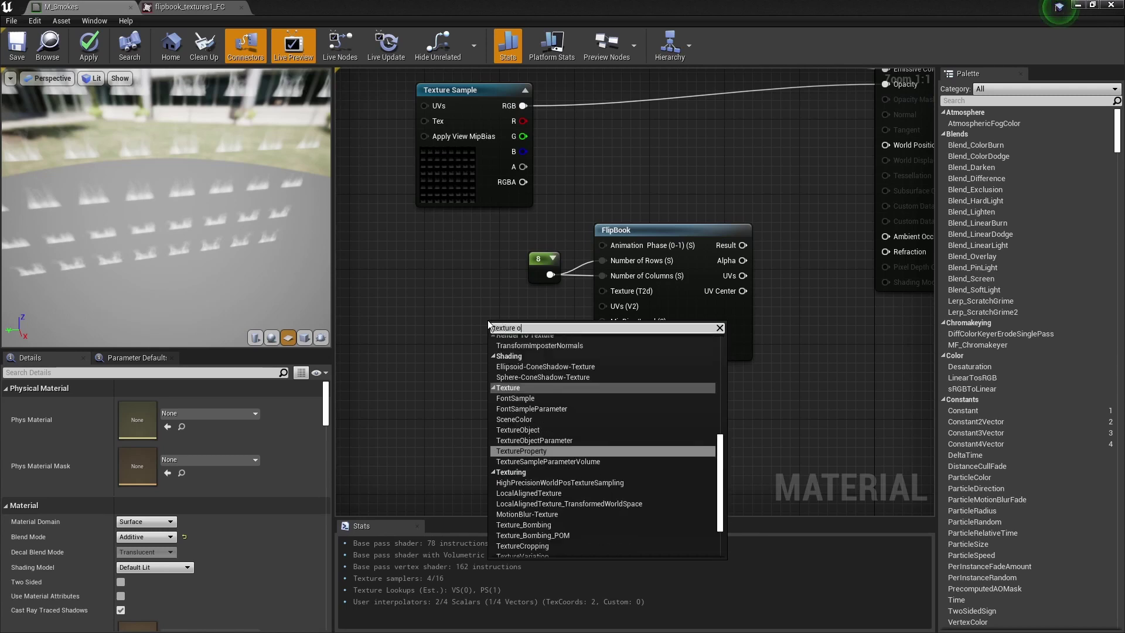
pyautogui.press('Return')
pyautogui.moveTo(478, 350); pyautogui.dragTo(606, 292)
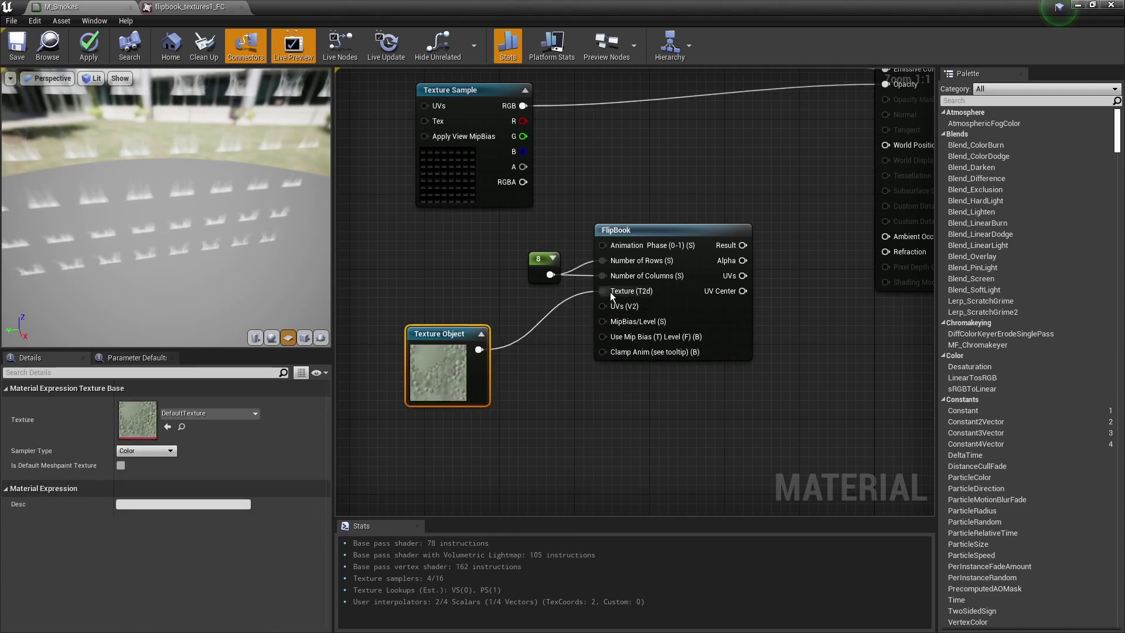
# Assign the flipbook_textures1_FC texture from the Smokes folder to the Texture Object node
pyautogui.moveTo(564, 339); pyautogui.dragTo(632, 304, button='right')
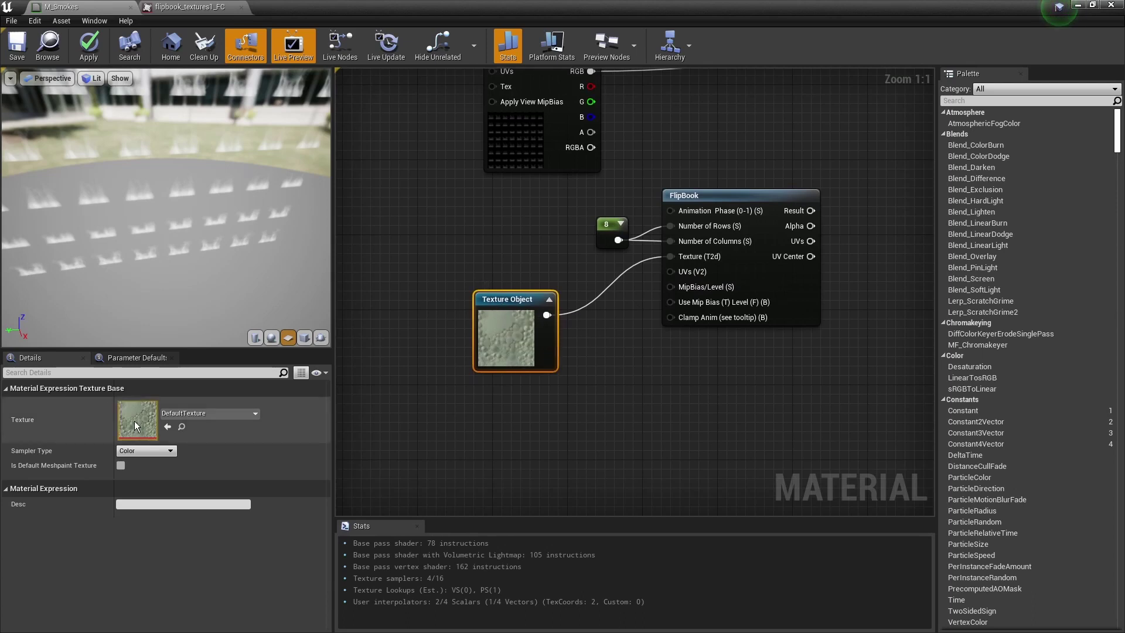
pyautogui.moveTo(445, 9); pyautogui.dragTo(625, 68)
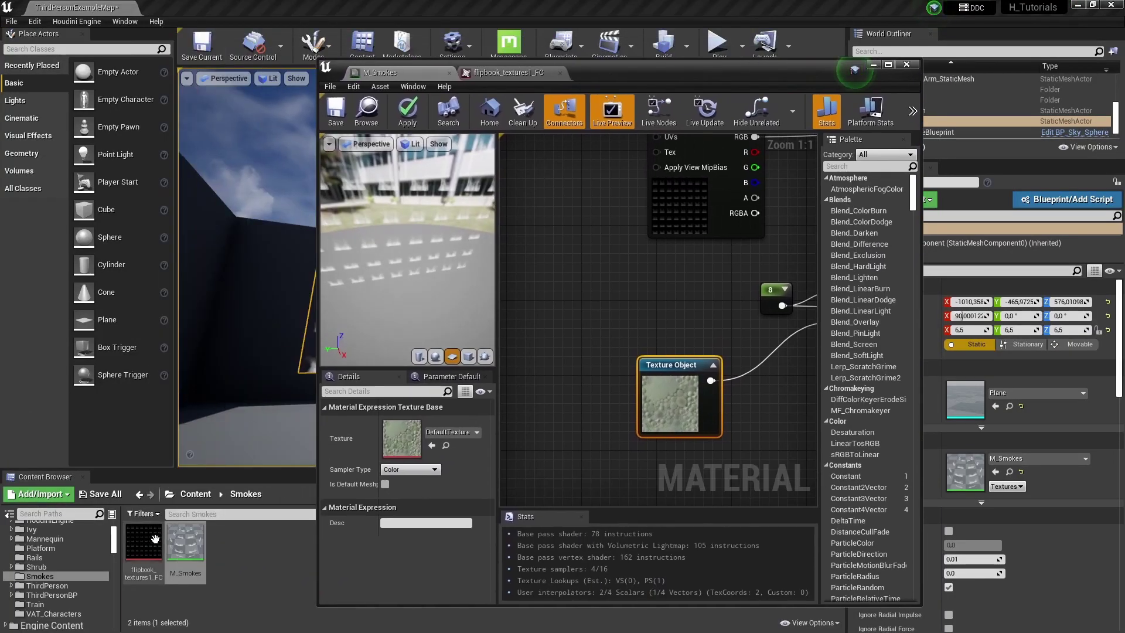
pyautogui.moveTo(154, 539); pyautogui.dragTo(402, 440)
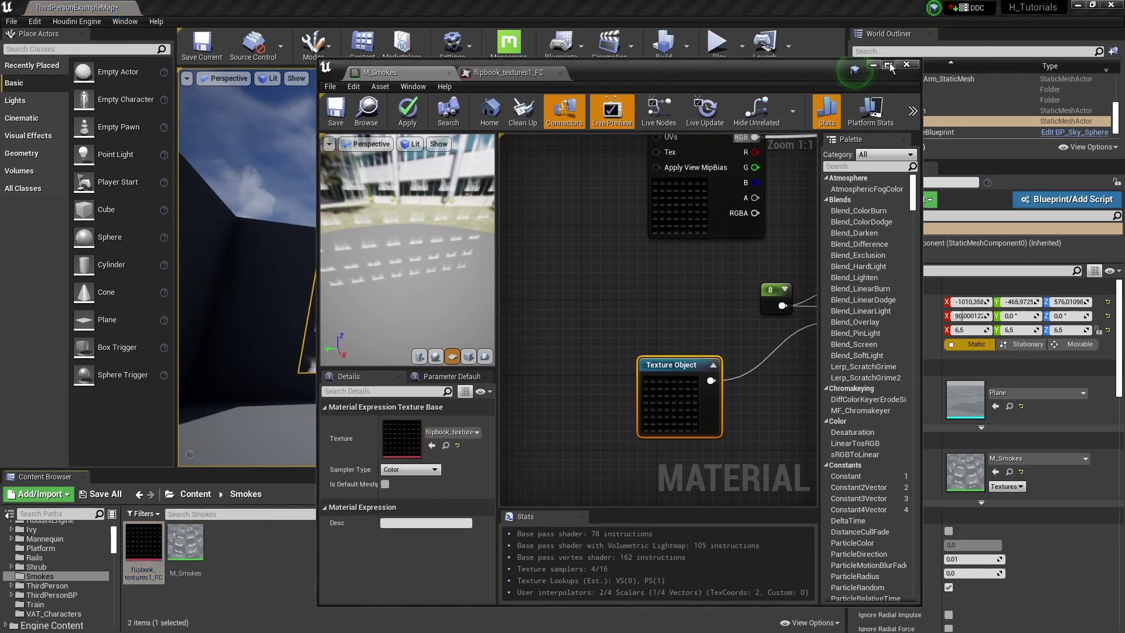
pyautogui.click(890, 65)
# Convert the Texture Object node to a parameter named Flipbook and place it just below the constant 8
pyautogui.rightClick(507, 351)
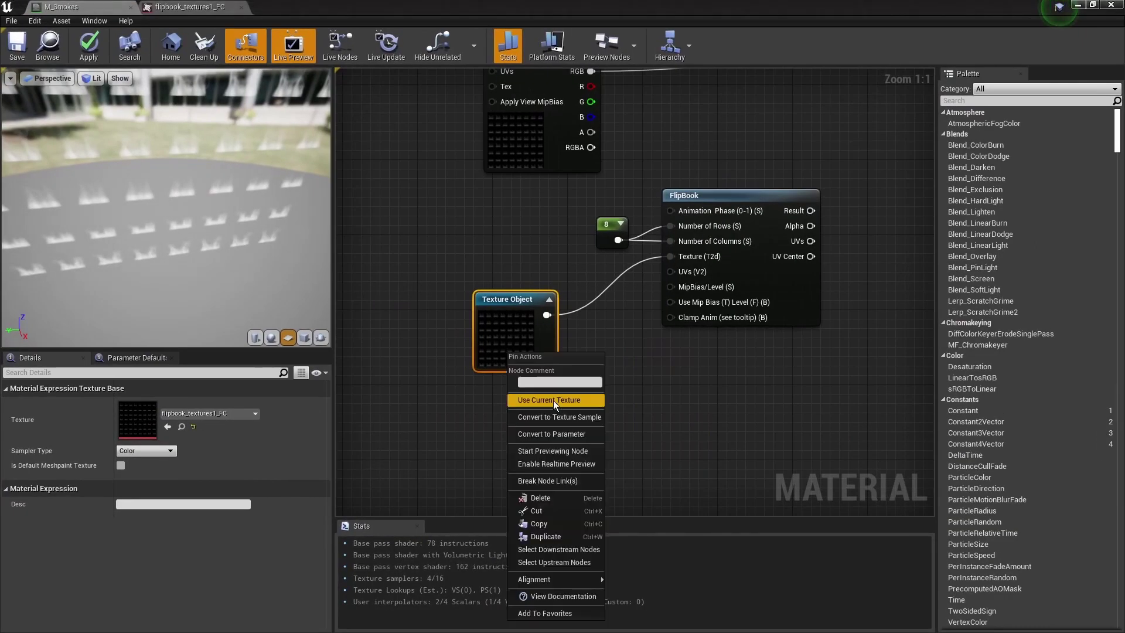
pyautogui.click(557, 434)
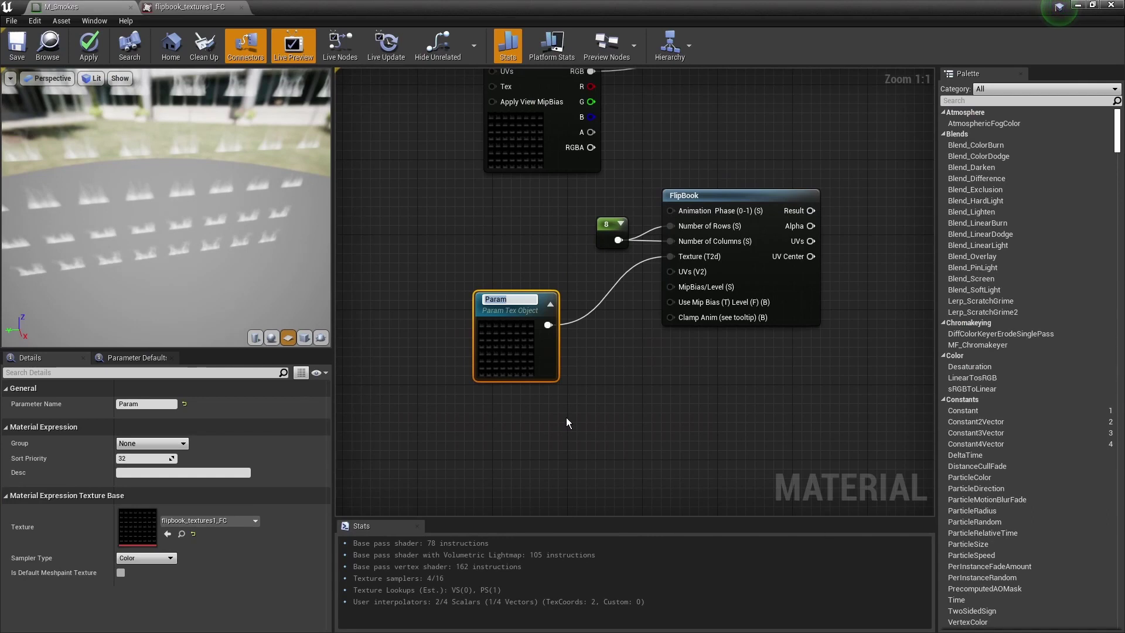
pyautogui.write('Flipbook')
pyautogui.press('Return')
pyautogui.moveTo(507, 347); pyautogui.dragTo(508, 311)
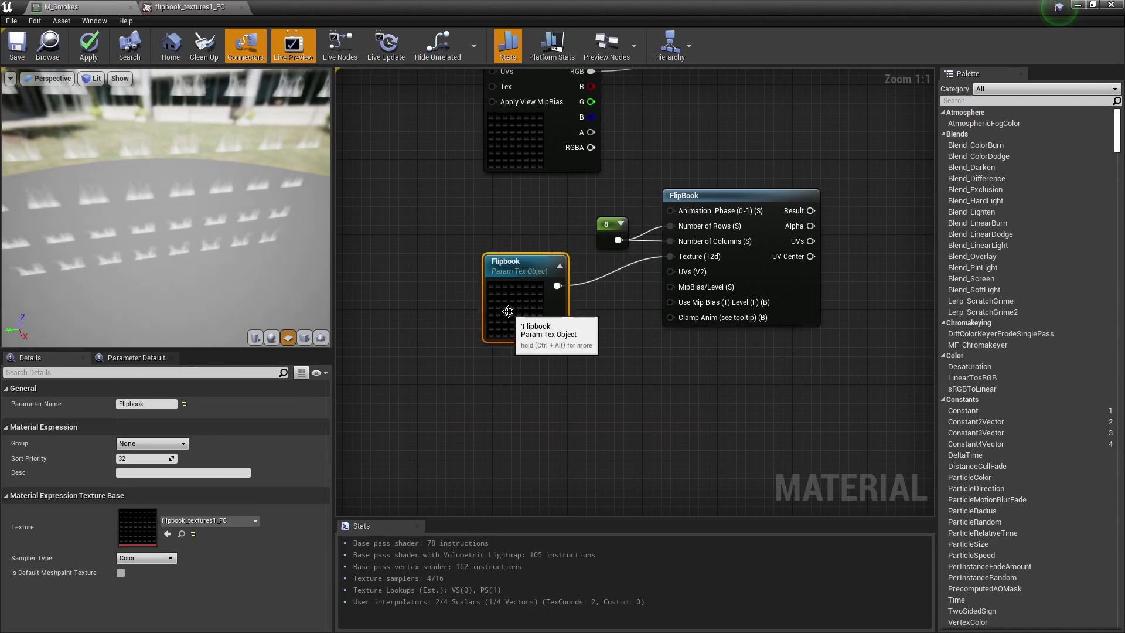
# Rearrange the FlipBook node beneath the Texture Sample, with the constant 8 and the Flipbook parameter beside its inputs
pyautogui.moveTo(631, 356); pyautogui.dragTo(525, 372, button='right')
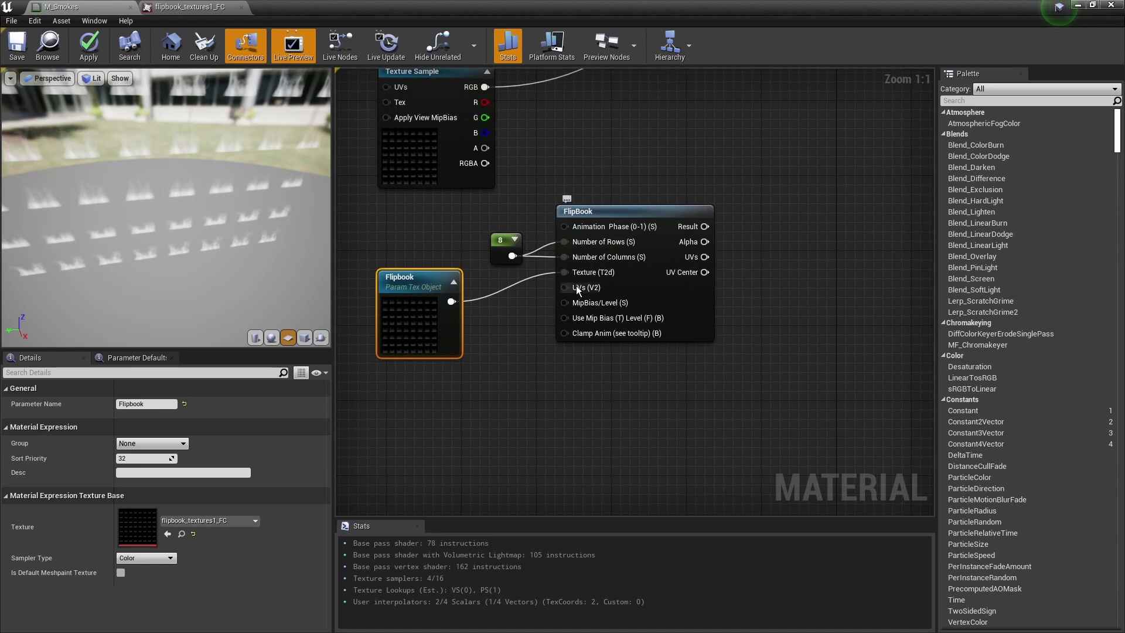
pyautogui.moveTo(463, 359); pyautogui.dragTo(493, 426, button='right')
pyautogui.moveTo(532, 319); pyautogui.dragTo(475, 318)
pyautogui.scroll(-1, 531, 348)
pyautogui.moveTo(660, 434); pyautogui.dragTo(495, 320)
pyautogui.moveTo(650, 287); pyautogui.dragTo(474, 296)
pyautogui.moveTo(591, 264); pyautogui.dragTo(675, 262, button='right')
pyautogui.moveTo(555, 240); pyautogui.dragTo(542, 239)
pyautogui.click(695, 248)
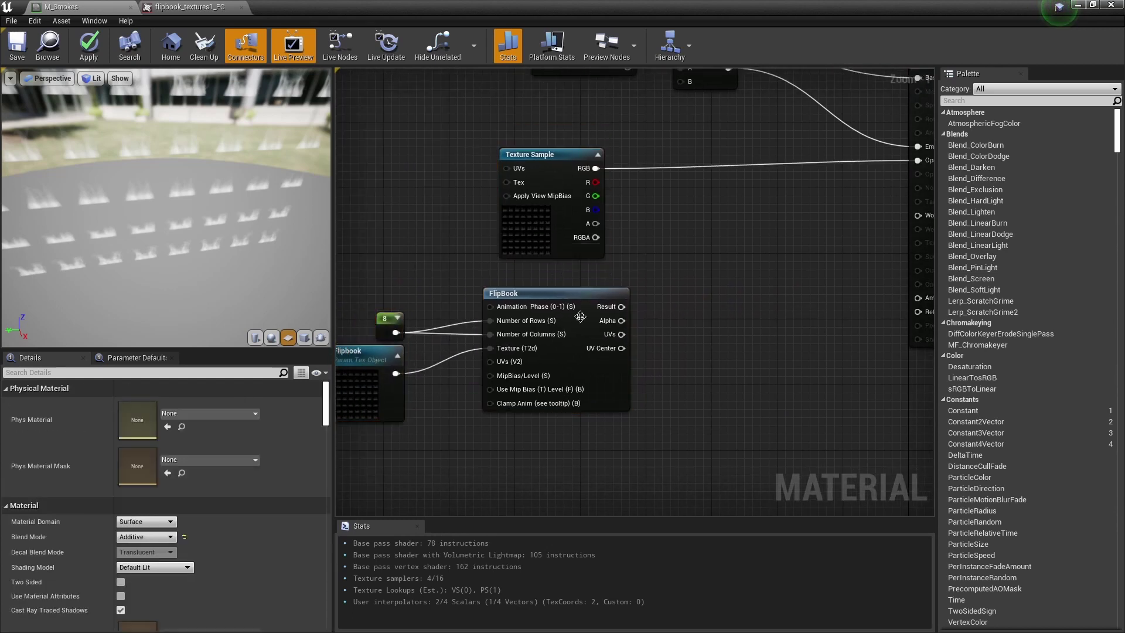
# Connect the FlipBook node's Result output to the material's Opacity input, check the animated preview, and save M_Smokes
pyautogui.moveTo(621, 306); pyautogui.dragTo(848, 164)
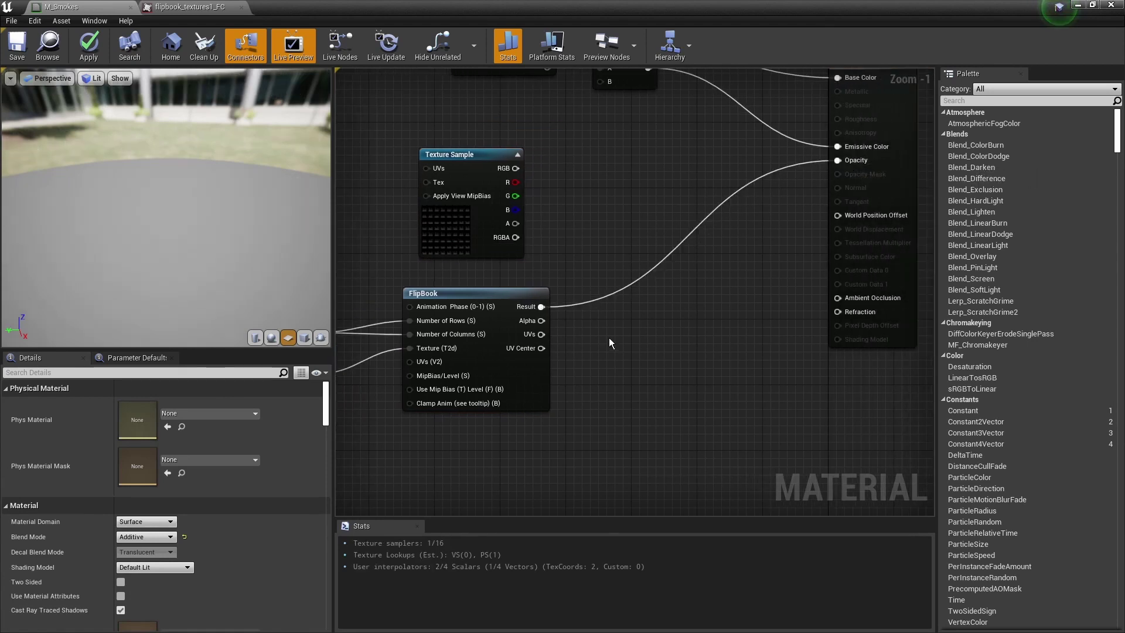
pyautogui.moveTo(610, 343); pyautogui.dragTo(752, 291, button='right')
pyautogui.scroll(-1, 753, 291)
pyautogui.moveTo(230, 265); pyautogui.dragTo(217, 252)
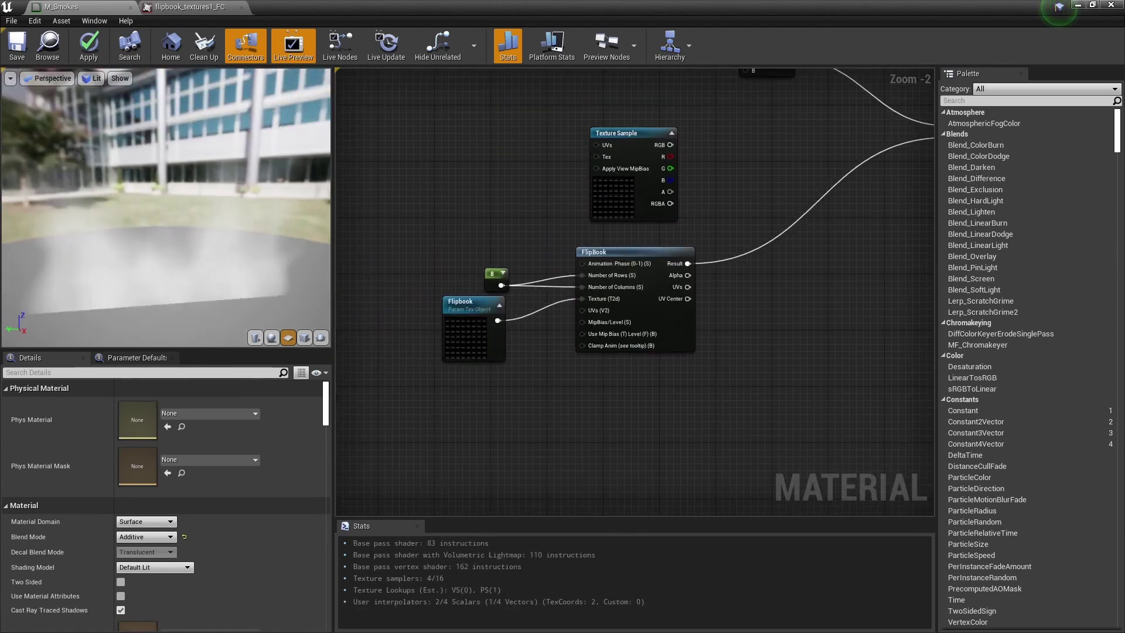
pyautogui.moveTo(217, 252); pyautogui.dragTo(199, 211, button='right')
pyautogui.moveTo(199, 199); pyautogui.dragTo(201, 234)
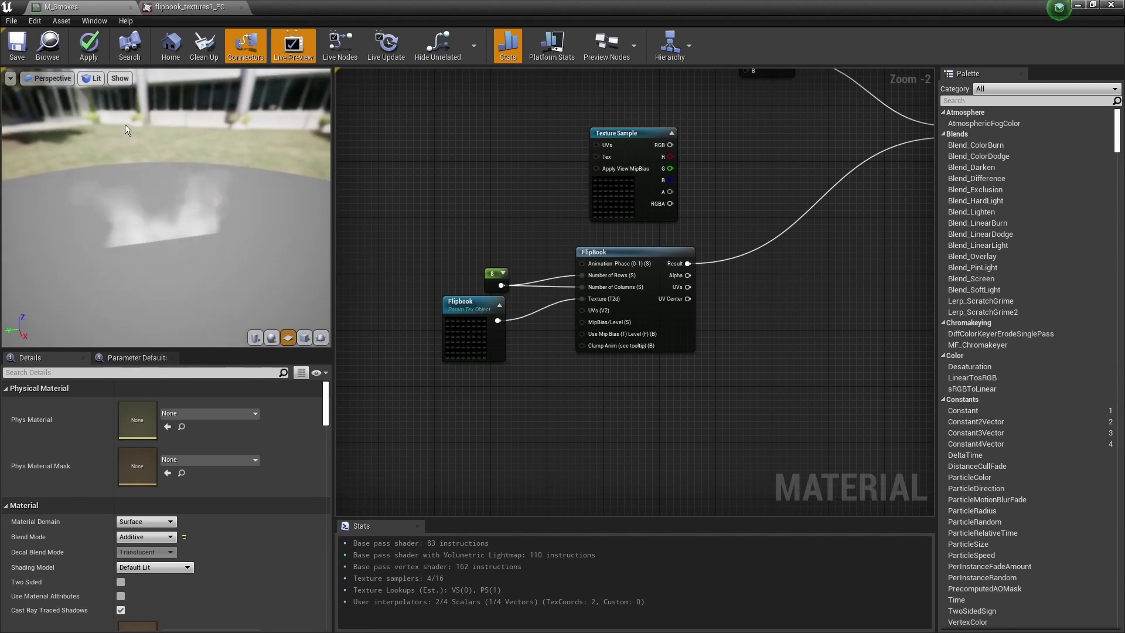
pyautogui.click(23, 54)
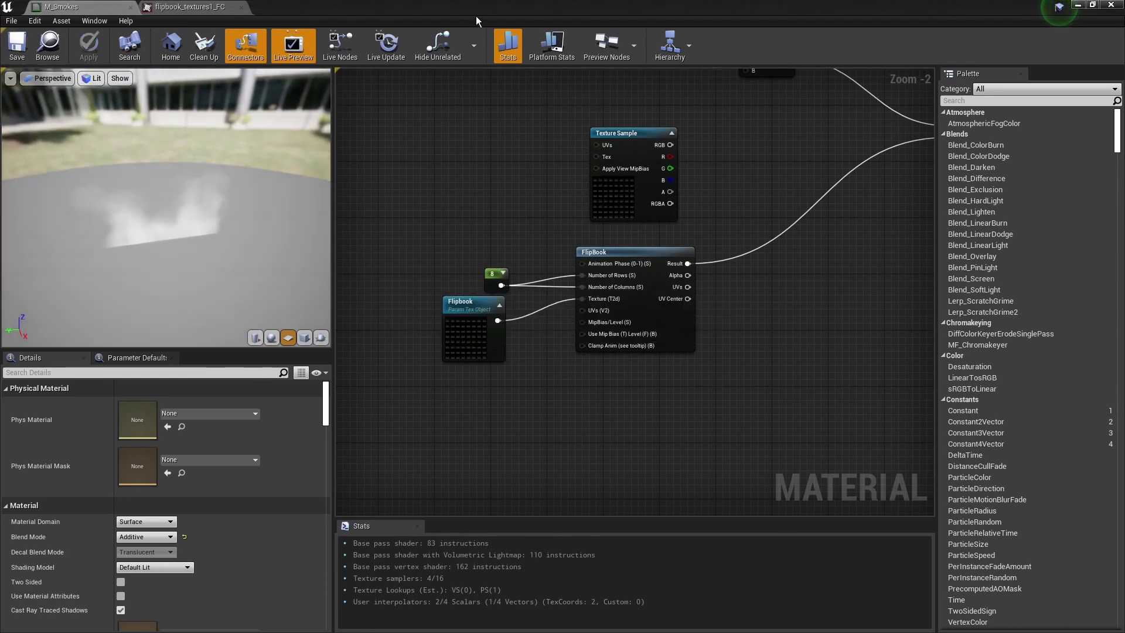
# Uncover the level viewport and move the smoke plane down toward the floor in front of the dark wall
pyautogui.moveTo(475, 20); pyautogui.dragTo(885, 136)
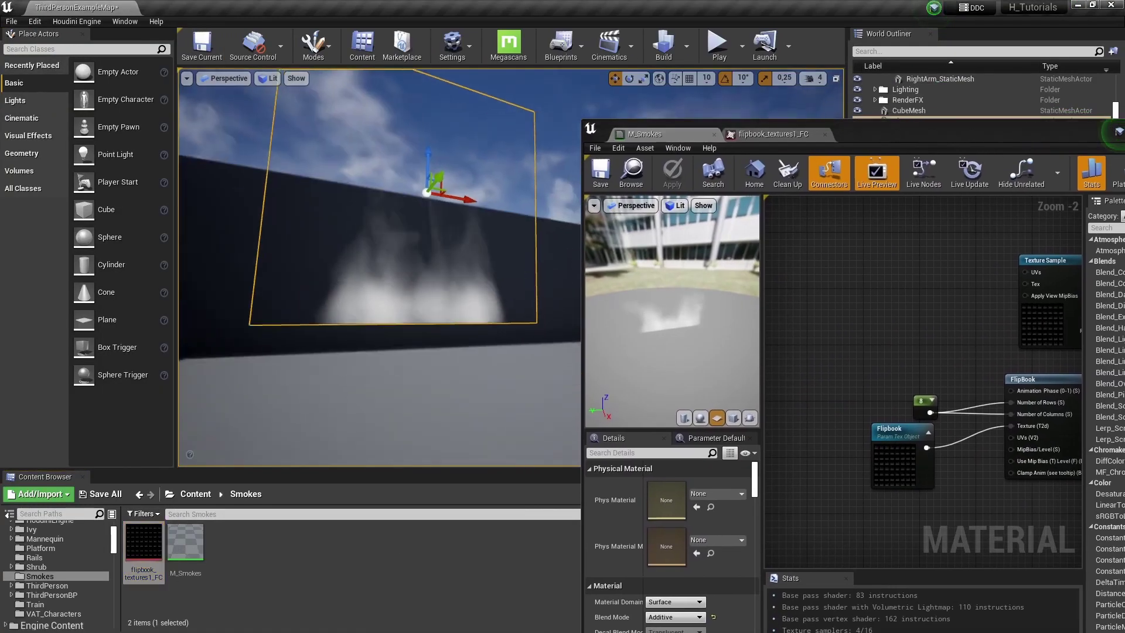
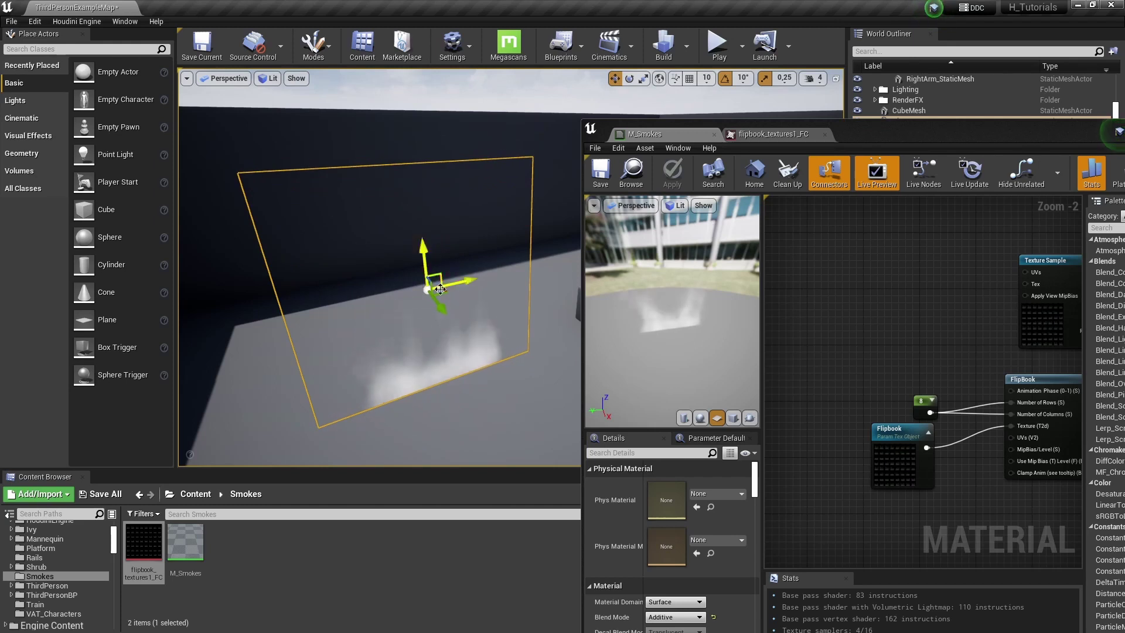
pyautogui.moveTo(440, 289); pyautogui.dragTo(409, 285)
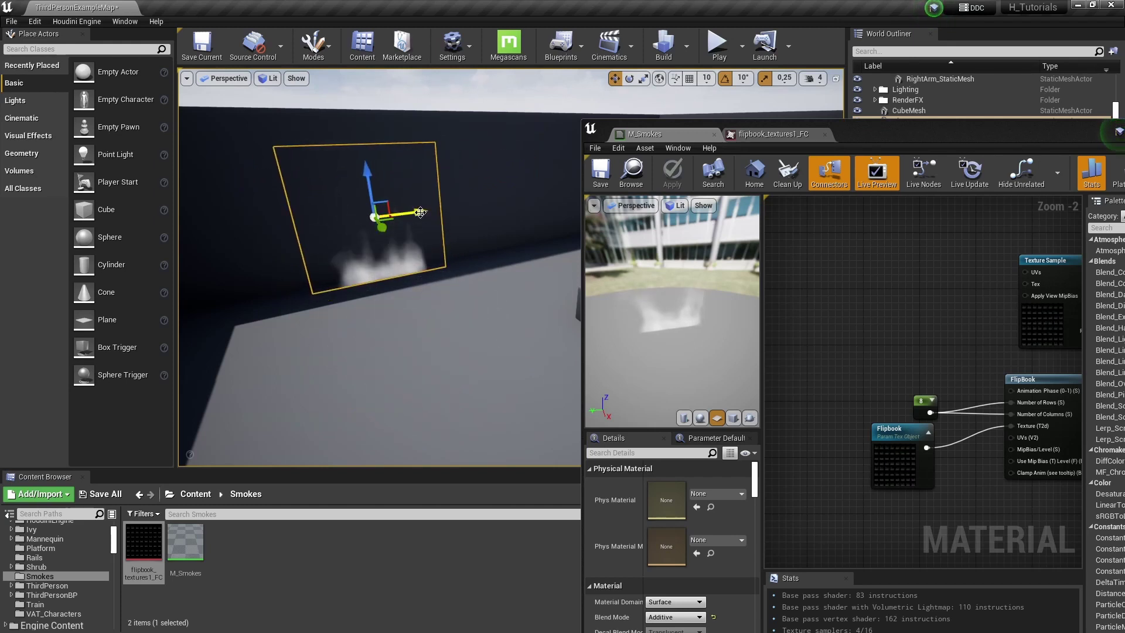
pyautogui.keyDown('alt'); pyautogui.moveTo(495, 196); pyautogui.dragTo(555, 191); pyautogui.keyUp('alt')
pyautogui.moveTo(476, 179); pyautogui.dragTo(471, 138, button='right')
pyautogui.press('a')
pyautogui.moveTo(433, 291); pyautogui.dragTo(390, 312, button='right')
pyautogui.hotkey('ctrl', 'z')
pyautogui.hotkey('ctrl', 'z')
pyautogui.moveTo(404, 302); pyautogui.dragTo(414, 355)
pyautogui.doubleClick(906, 132)
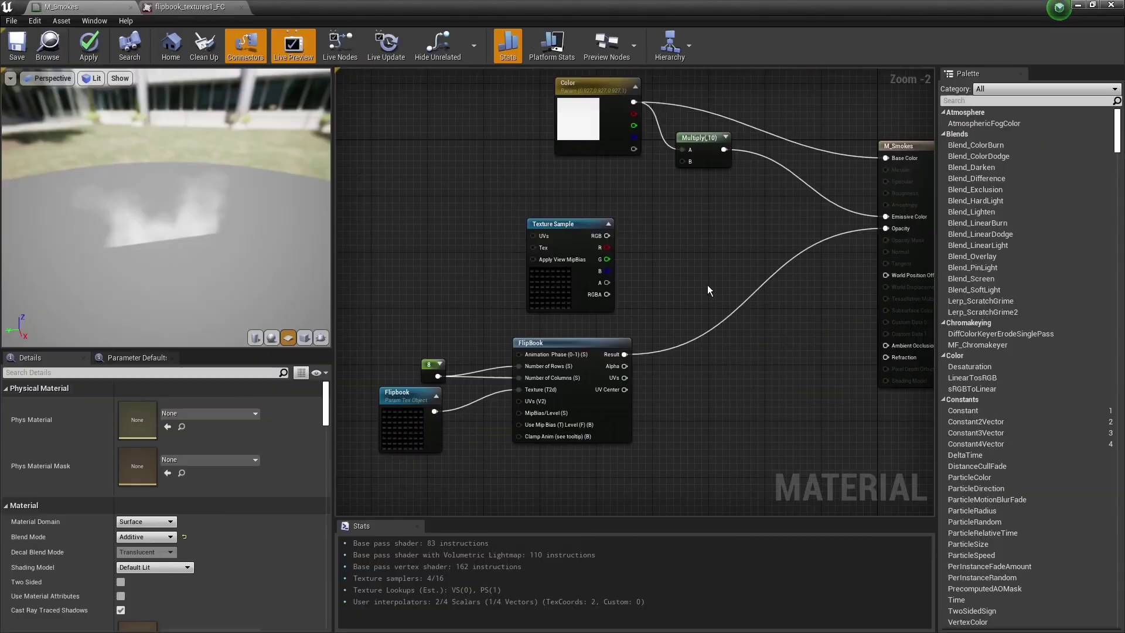
# Place the M_Smokes window beside the level viewport and compare the smoke on the plane with the FlipBook graph
pyautogui.scroll(-2, 708, 283)
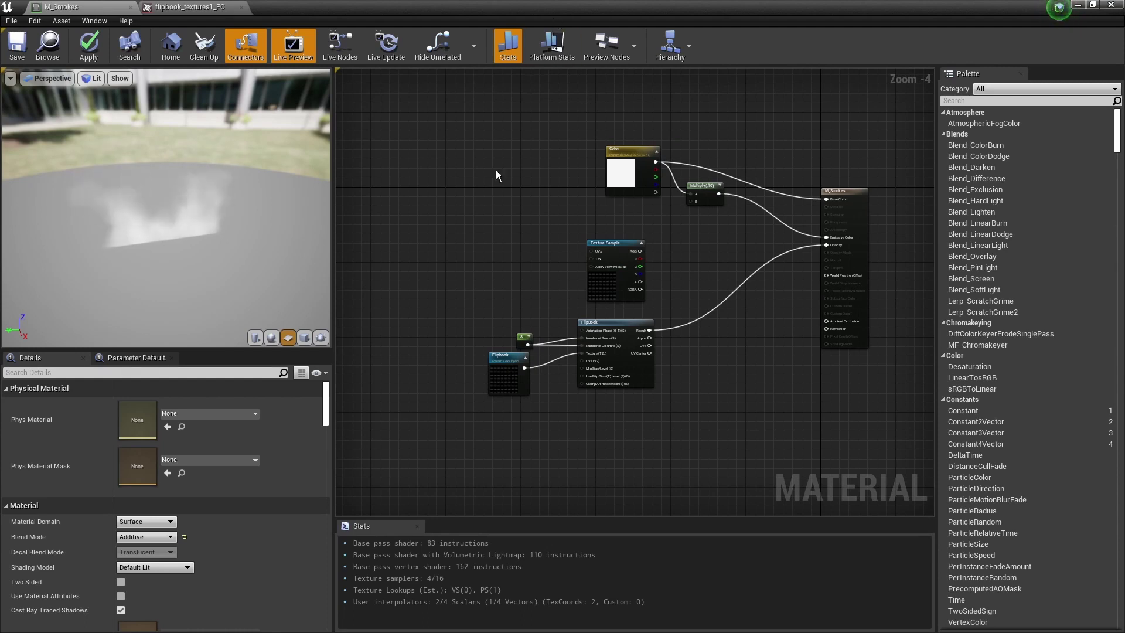
pyautogui.moveTo(553, 9); pyautogui.dragTo(825, 86)
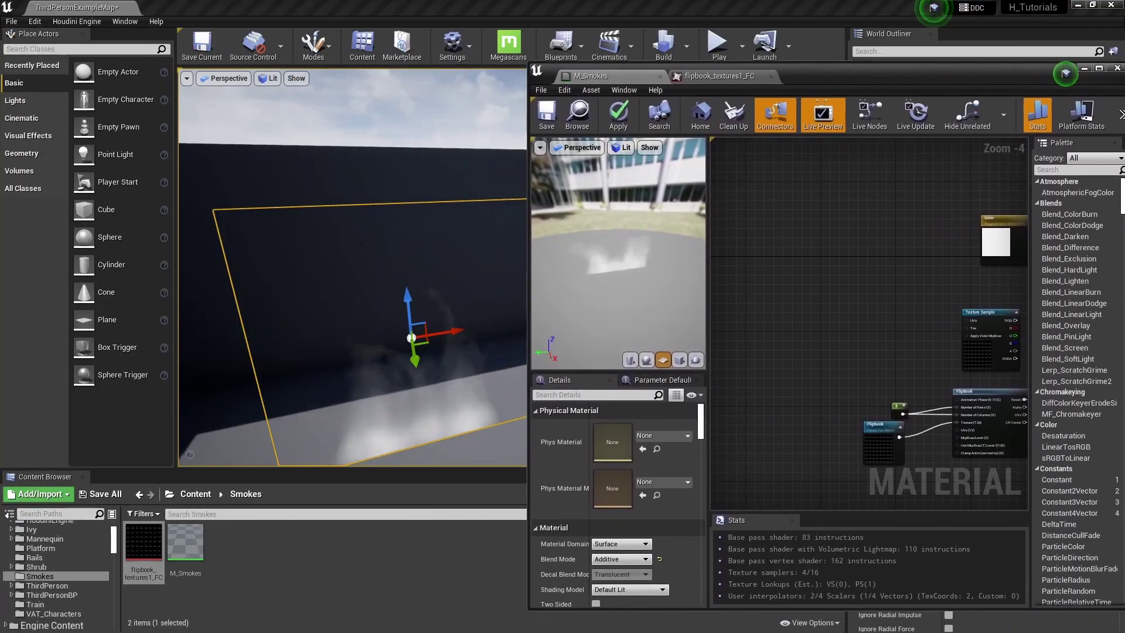
pyautogui.moveTo(363, 251); pyautogui.dragTo(364, 252)
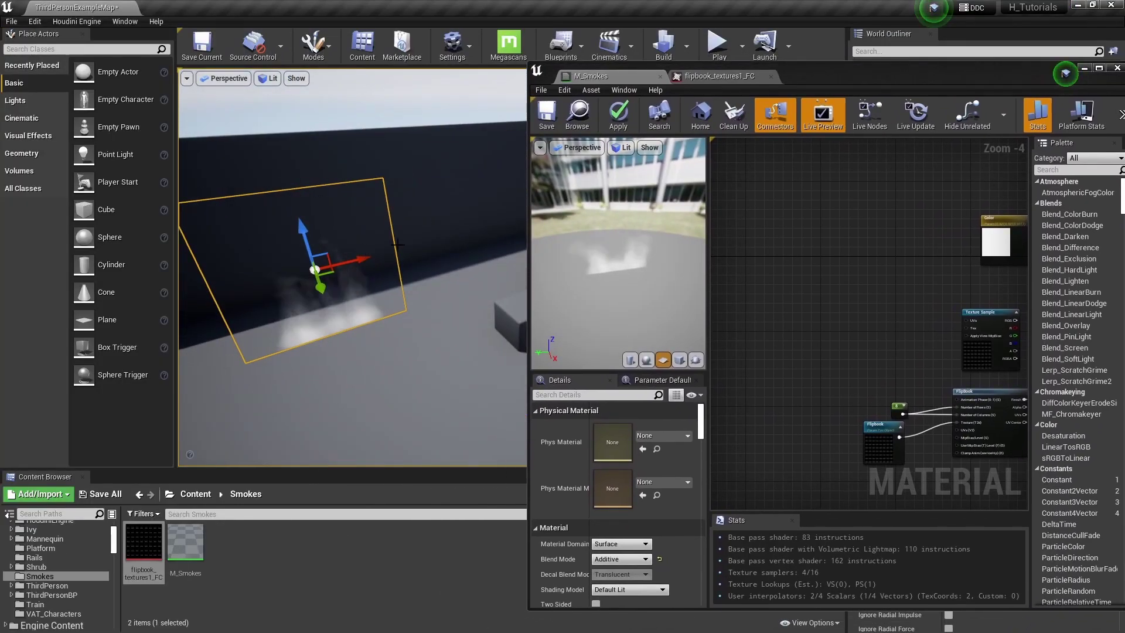
pyautogui.moveTo(905, 329); pyautogui.dragTo(779, 240, button='right')
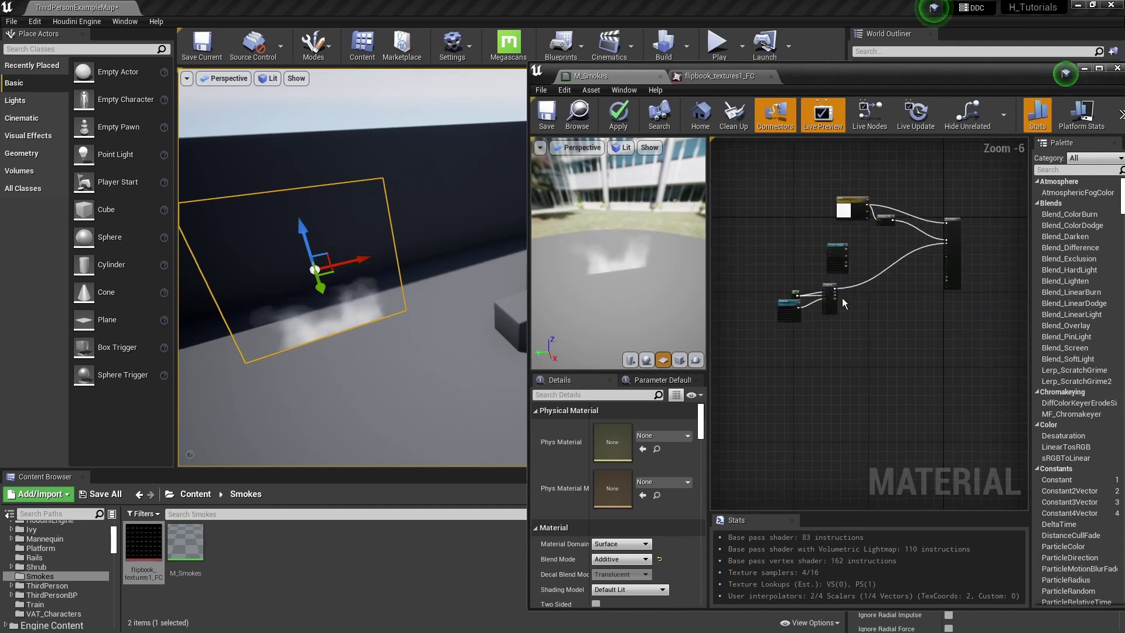
pyautogui.moveTo(842, 298); pyautogui.dragTo(814, 290, button='right')
pyautogui.scroll(3, 835, 335)
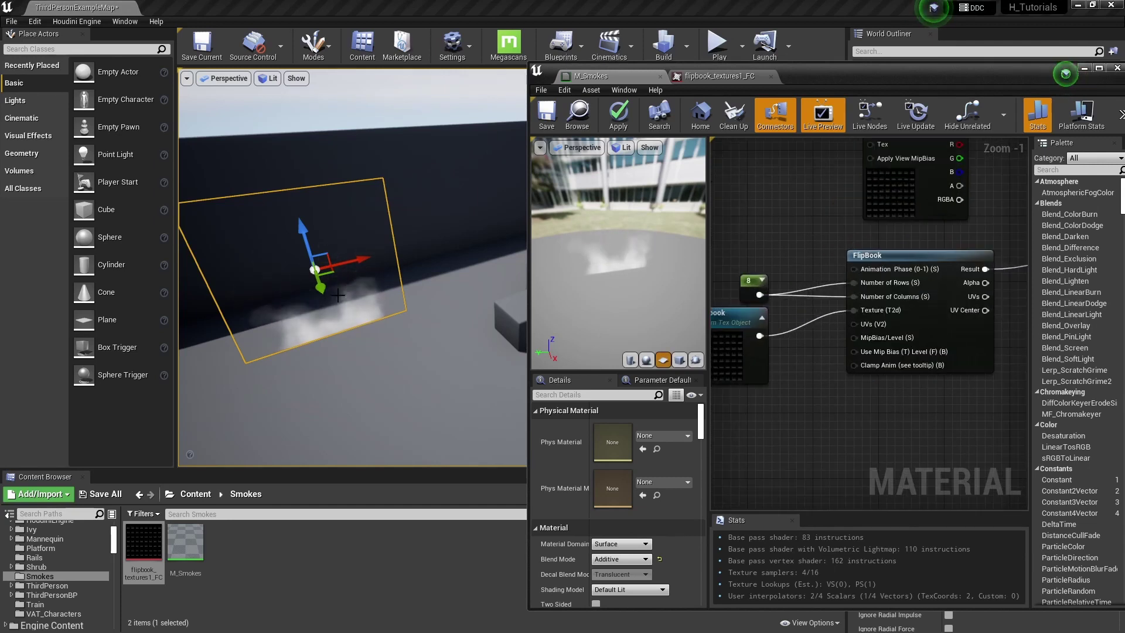
# Start a new Niagara System in the Smokes folder, using selected emitters as its starting point
pyautogui.click(261, 553)
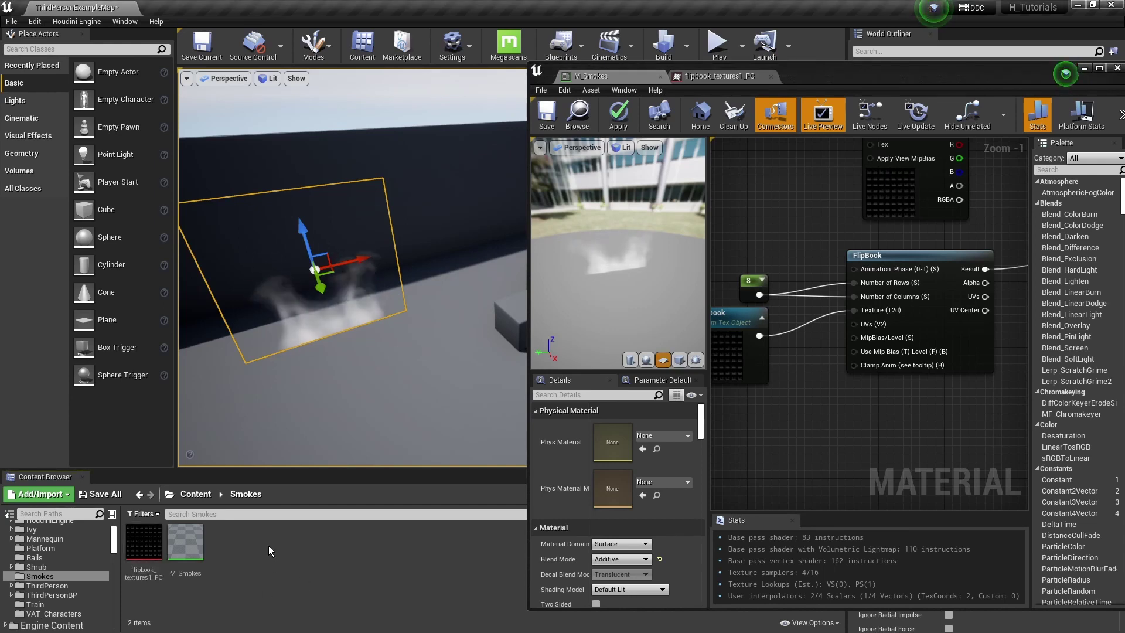
pyautogui.rightClick(268, 546)
pyautogui.moveTo(309, 473)
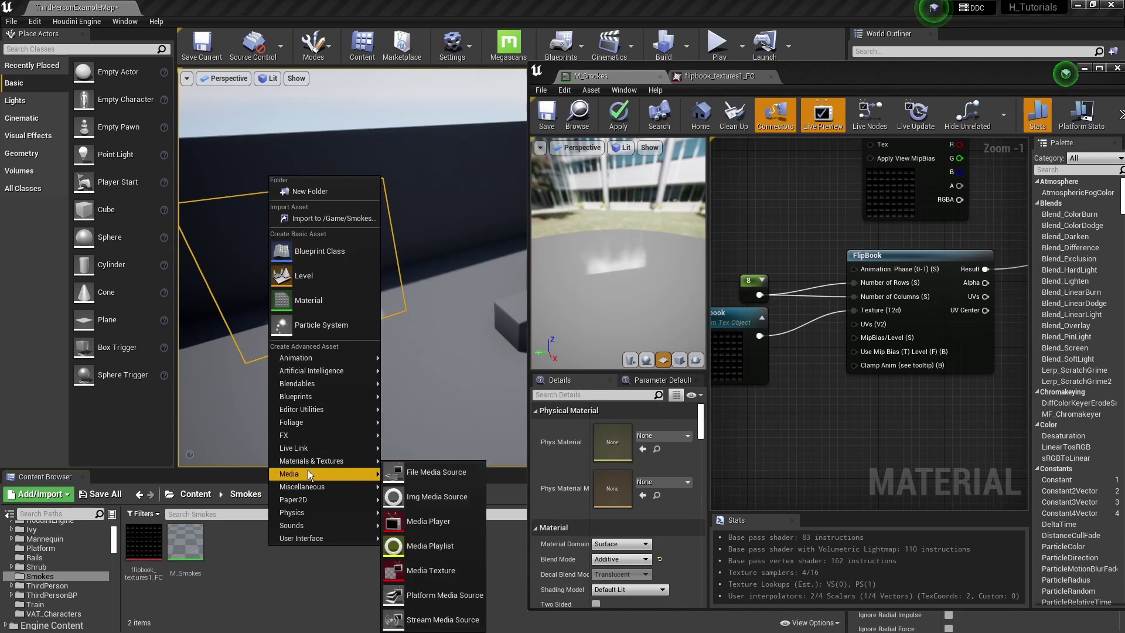
pyautogui.moveTo(301, 433)
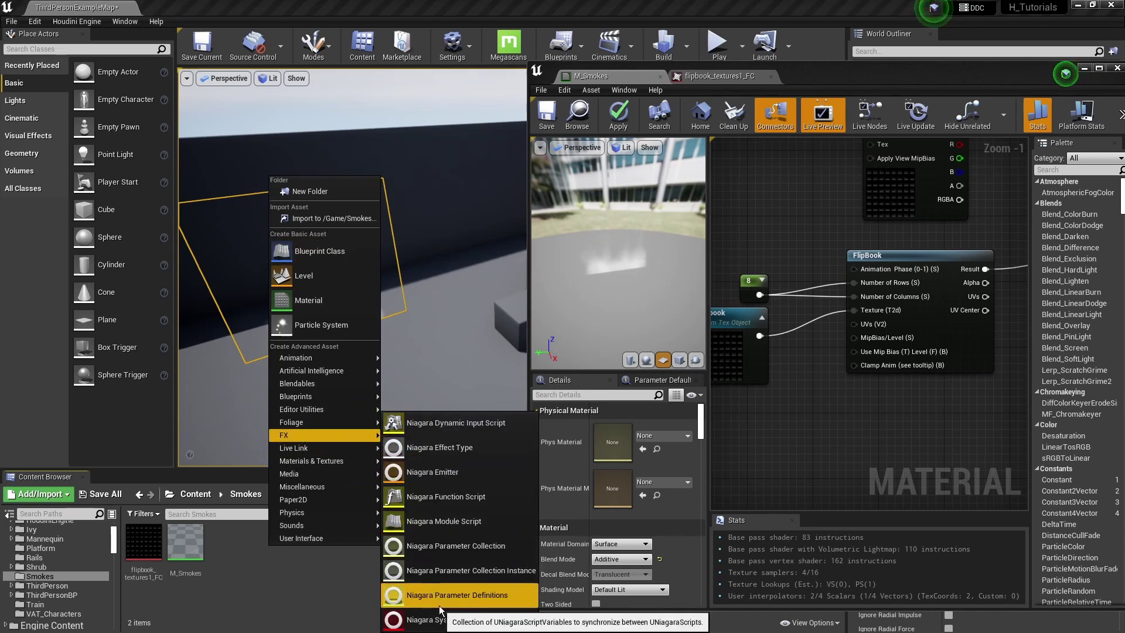
pyautogui.click(422, 620)
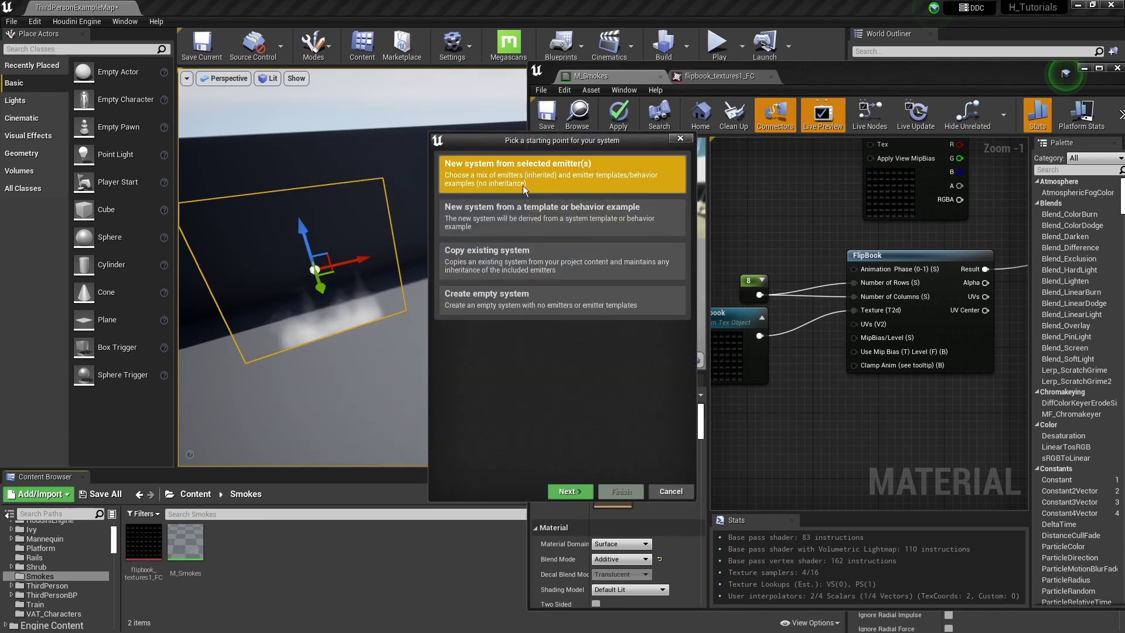
pyautogui.click(573, 491)
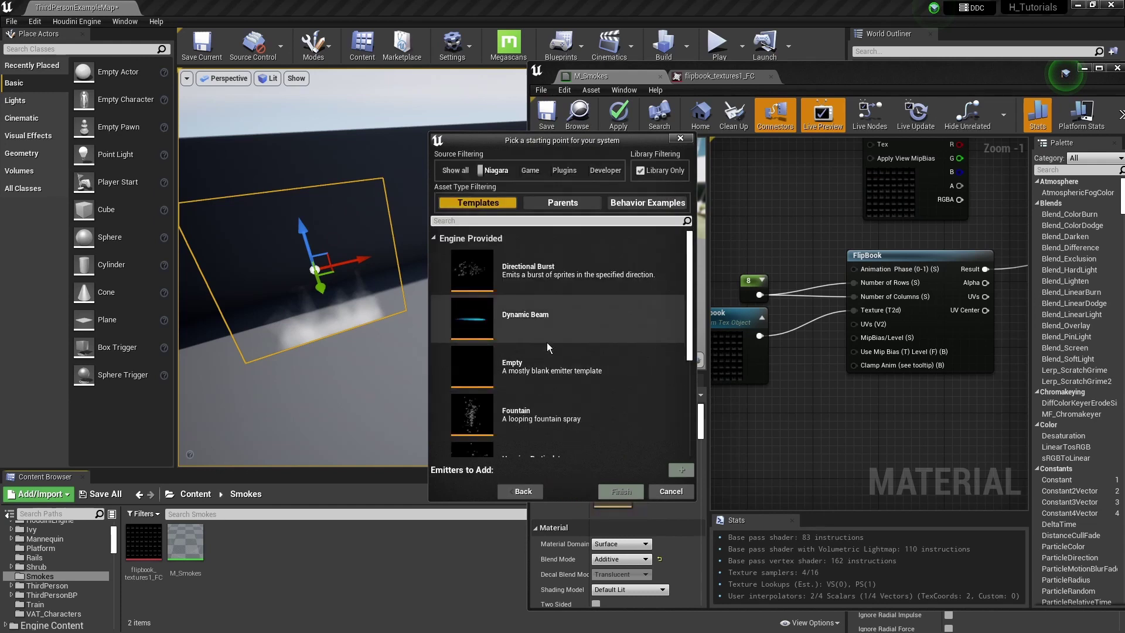
# Add the Simple Sprite Burst template emitter, finish creating the Niagara System, and name it FX_Smokes1
pyautogui.scroll(-5, 547, 342)
pyautogui.scroll(-1, 528, 351)
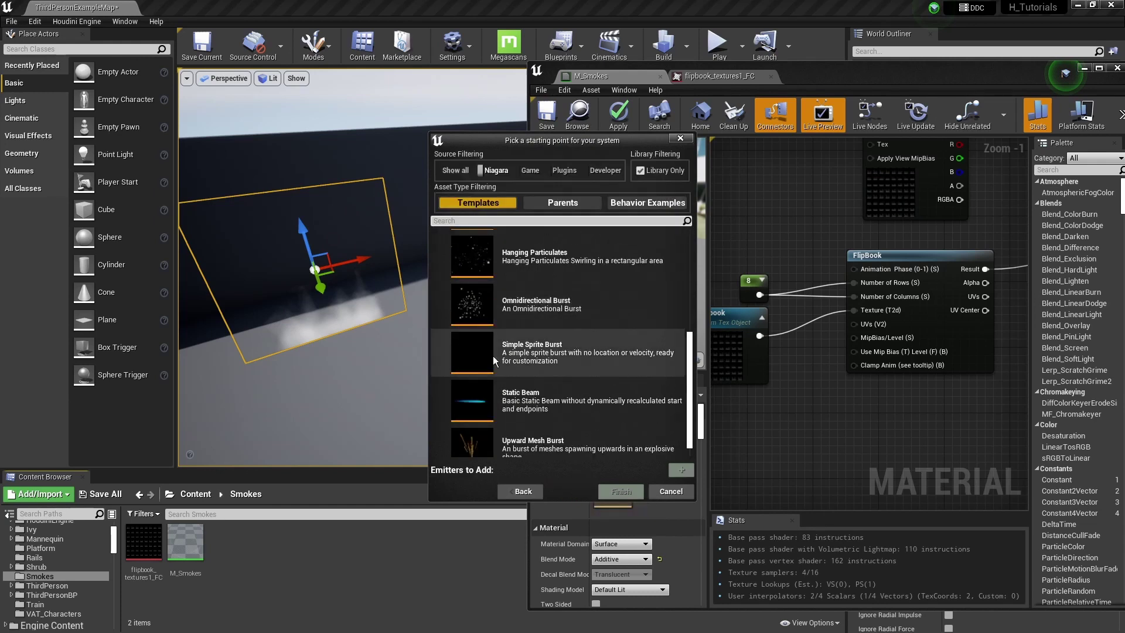
pyautogui.click(567, 348)
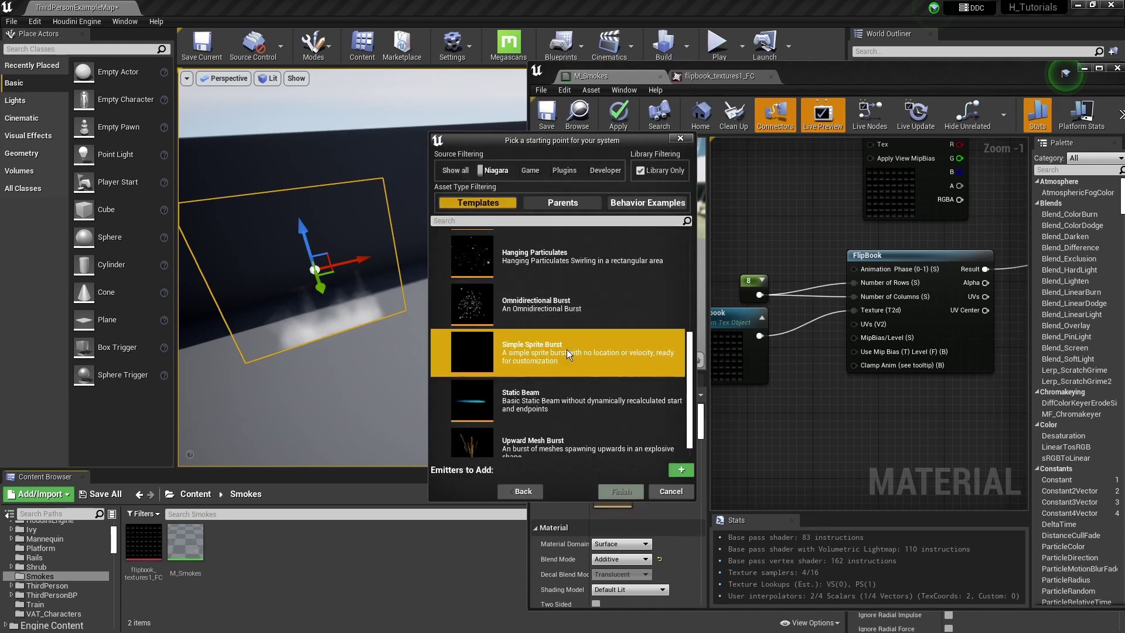
pyautogui.click(680, 457)
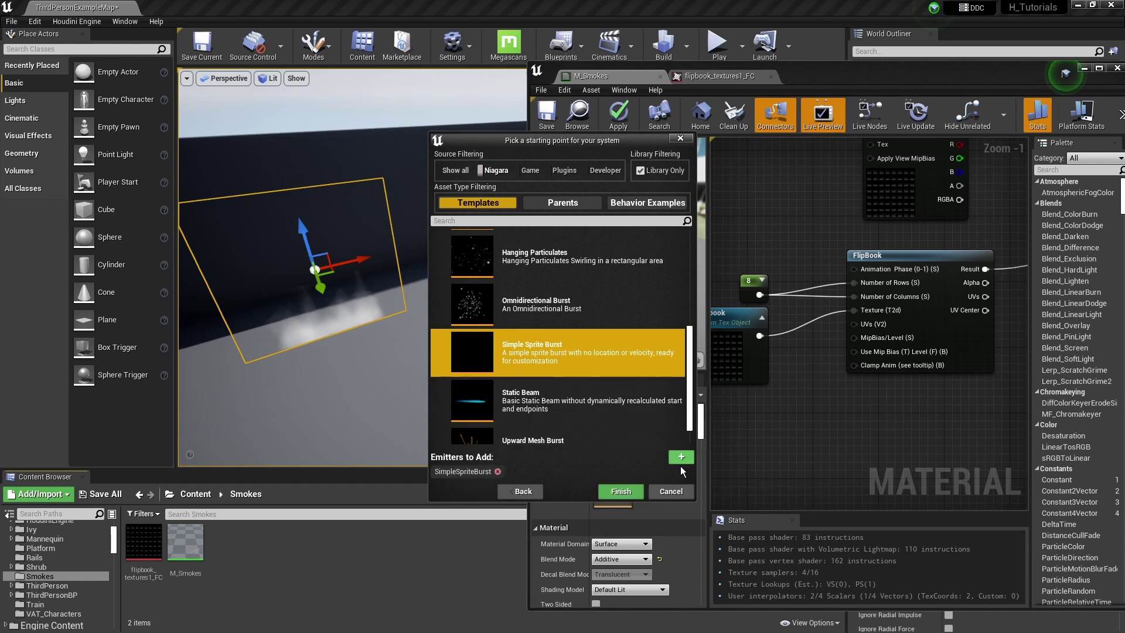
pyautogui.click(620, 491)
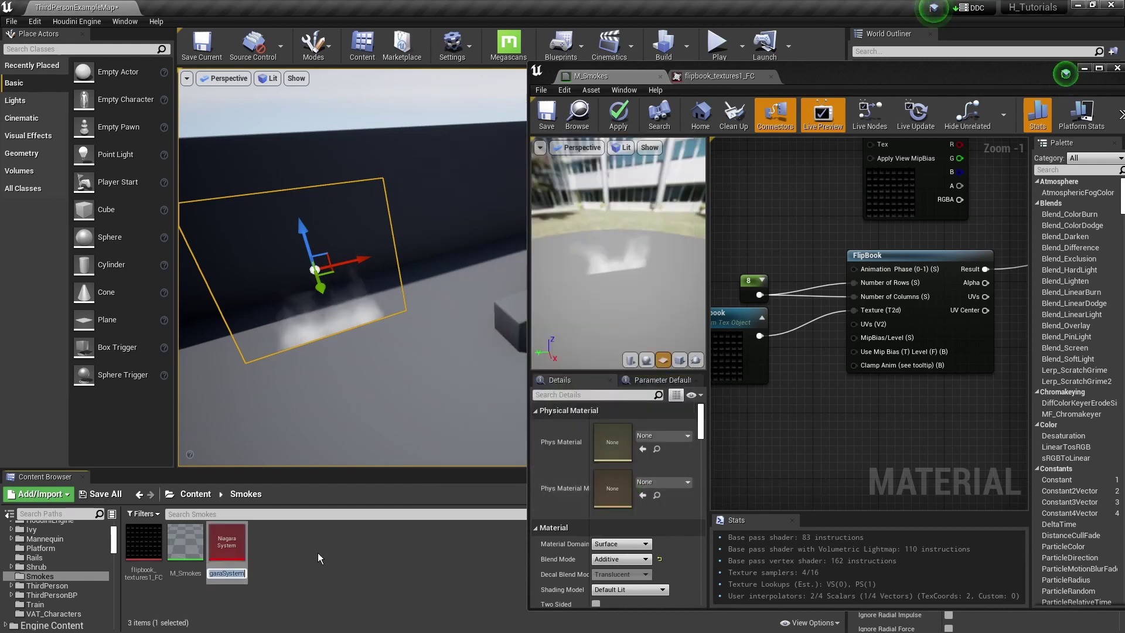
pyautogui.write('FX_Smokes1')
pyautogui.press('Return')
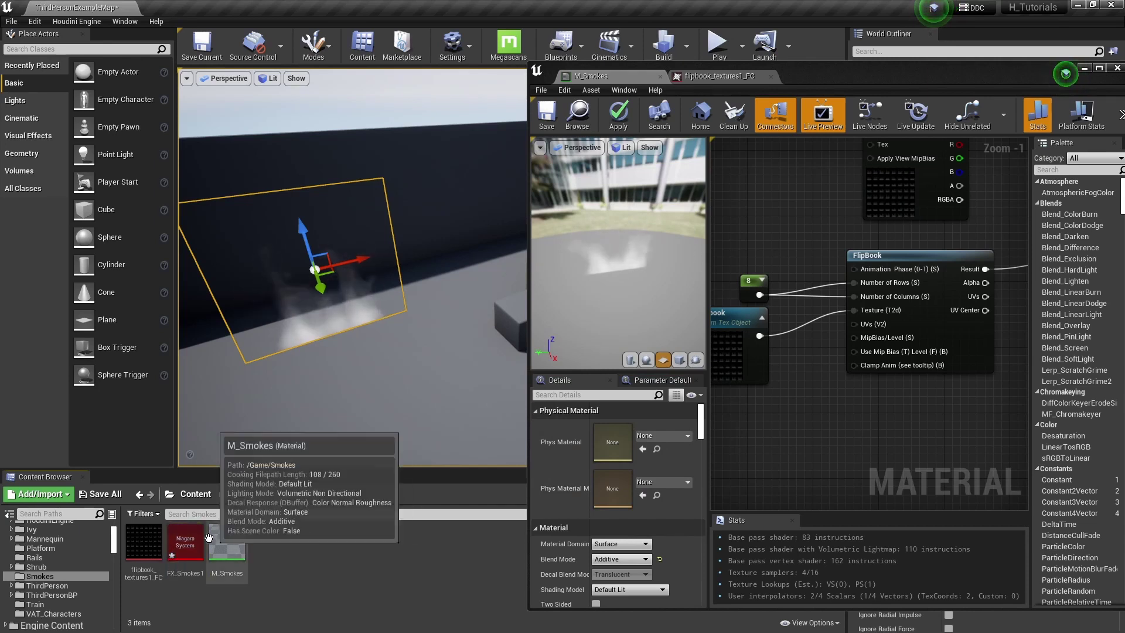
# Open FX_Smokes1 in a maximized editor and display the Sprite Renderer settings of the SimpleSpriteBurst emitter
pyautogui.doubleClick(185, 542)
pyautogui.moveTo(944, 83); pyautogui.dragTo(815, 60)
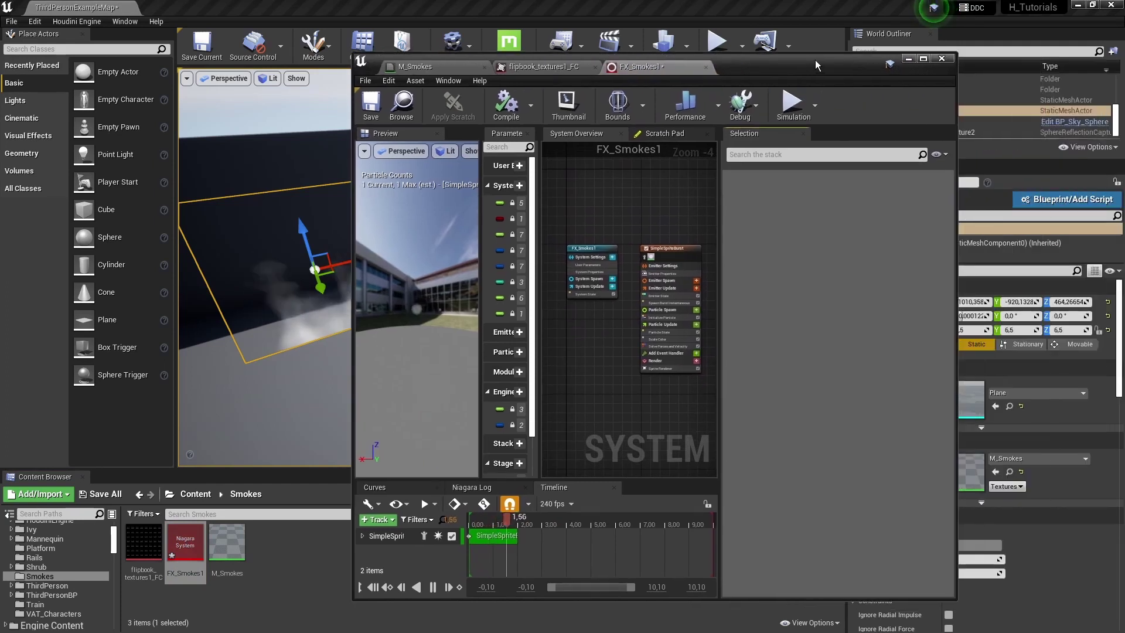
pyautogui.click(922, 59)
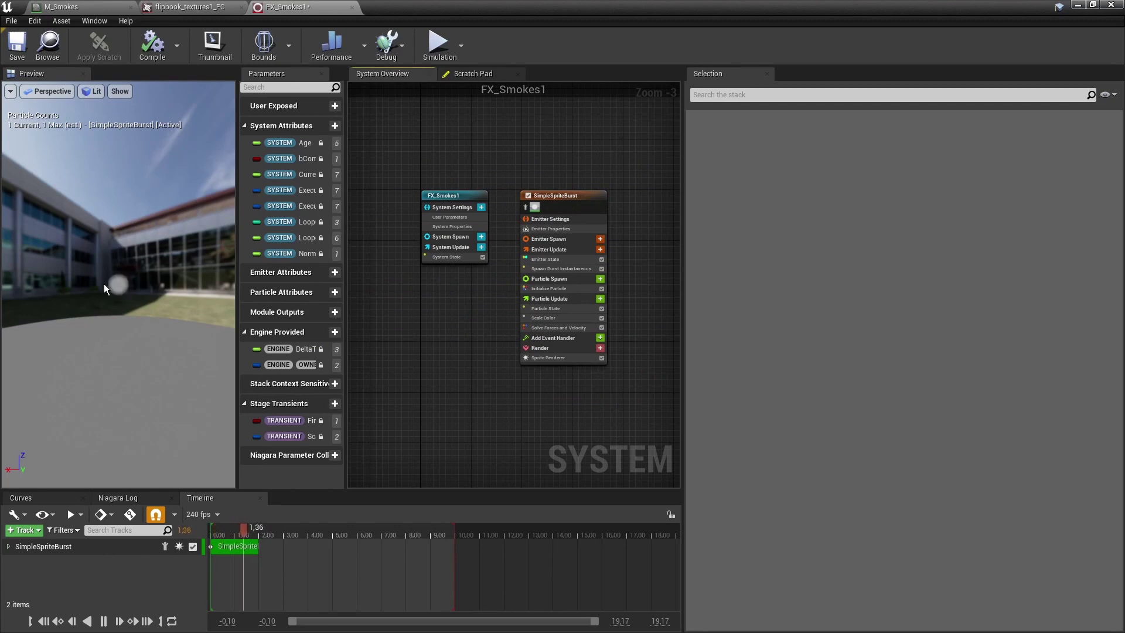
pyautogui.scroll(1, 539, 383)
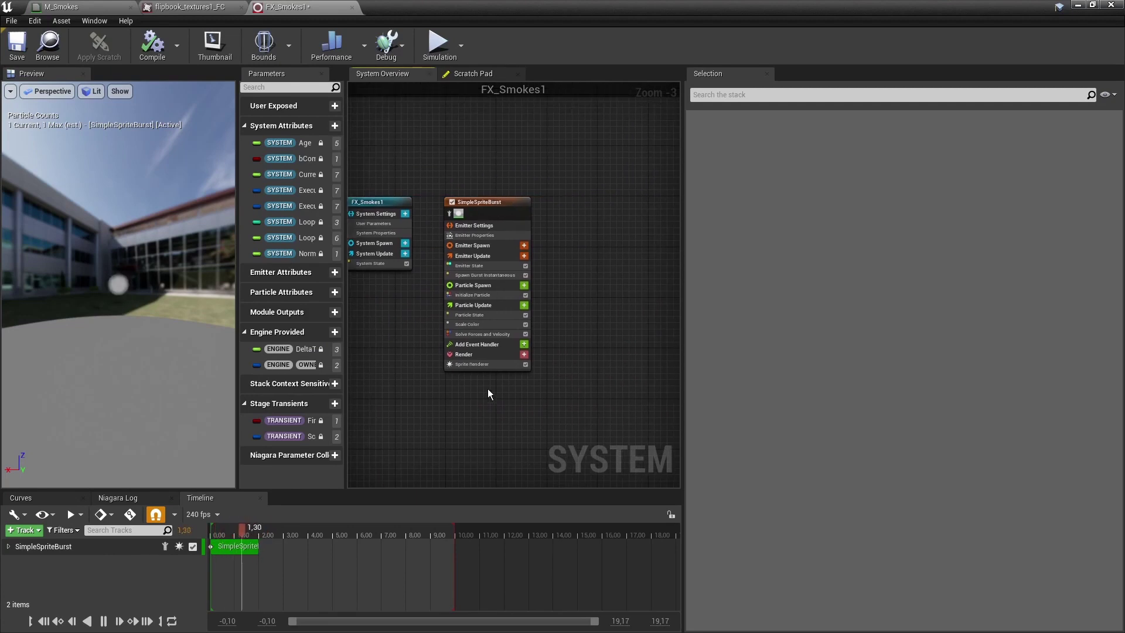
pyautogui.click(479, 366)
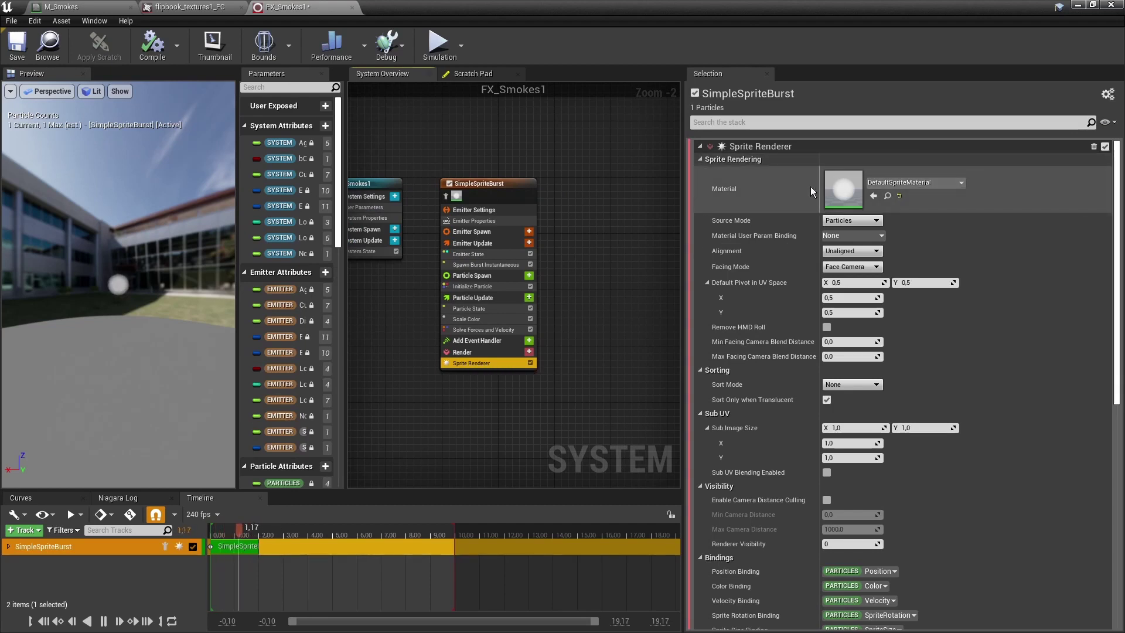
# Assign the M_Smokes material to the Sprite Renderer of the SimpleSpriteBurst emitter and frame the smoke in the preview
pyautogui.click(899, 184)
pyautogui.write('smaoke')
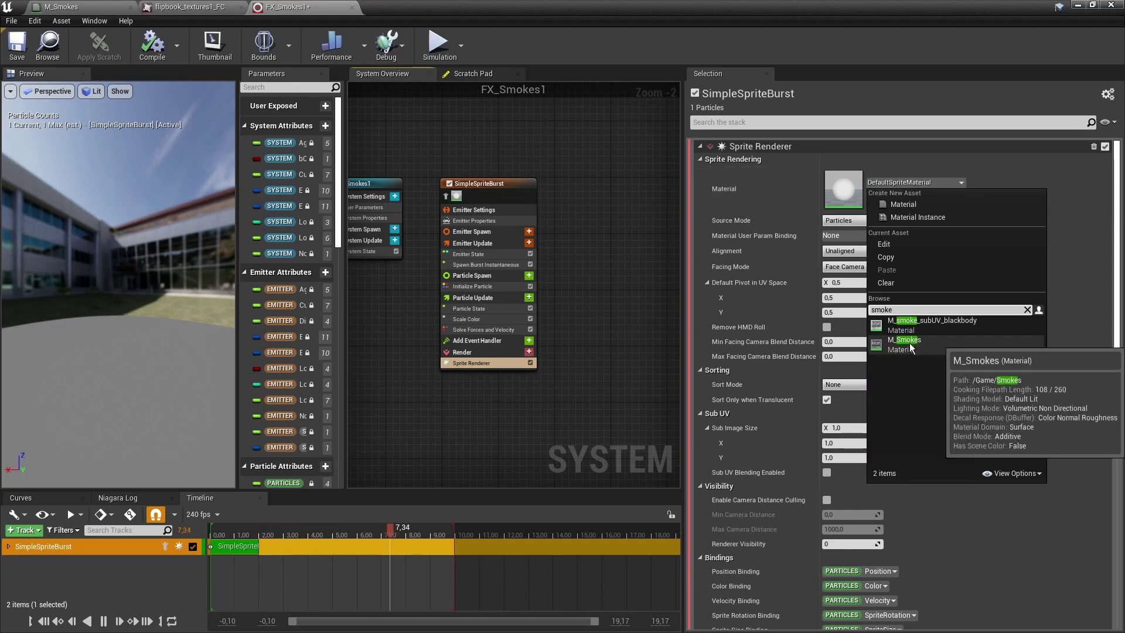
pyautogui.click(910, 343)
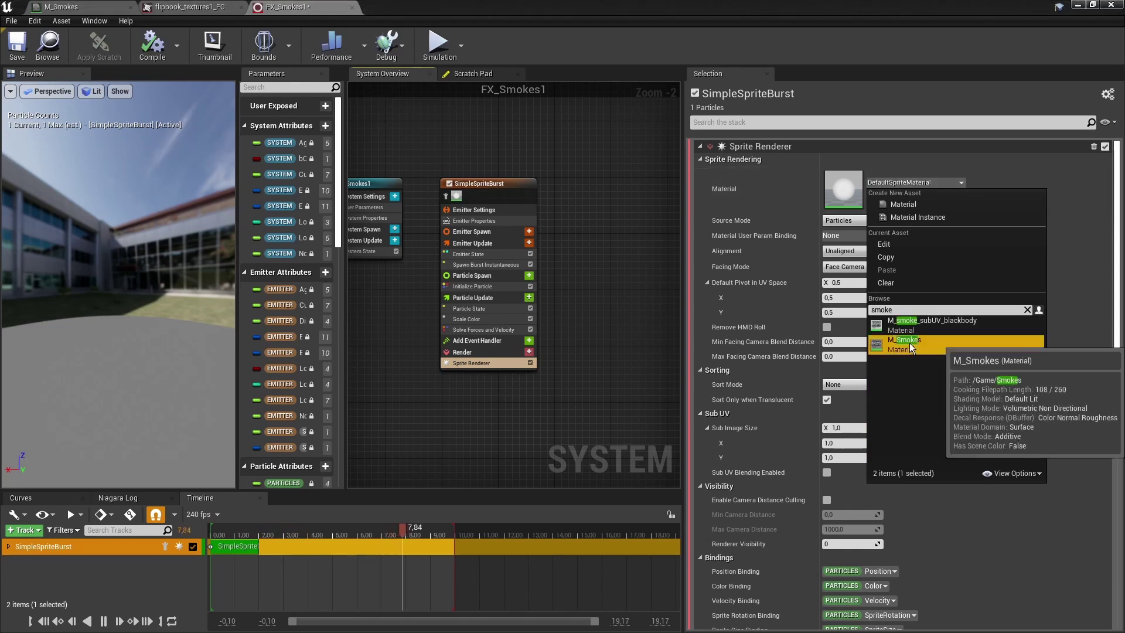
pyautogui.moveTo(119, 305); pyautogui.dragTo(120, 258, button='right')
pyautogui.moveTo(119, 305); pyautogui.dragTo(93, 286)
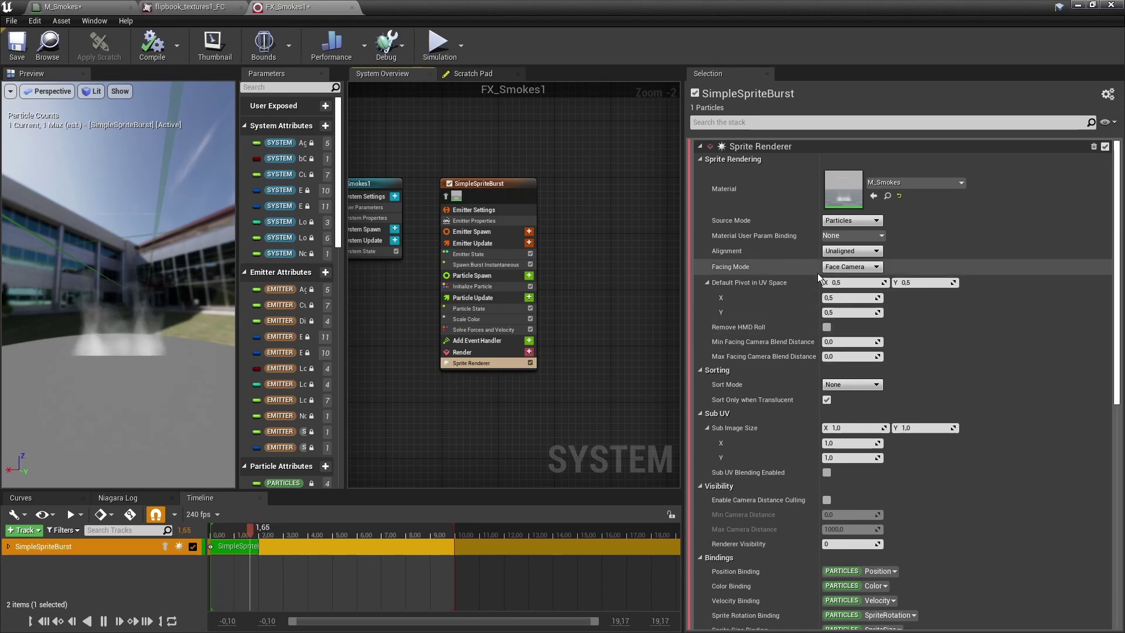
# Set the Y value of the Sprite Renderer's Default Pivot in UV Space to 1.0
pyautogui.moveTo(762, 284)
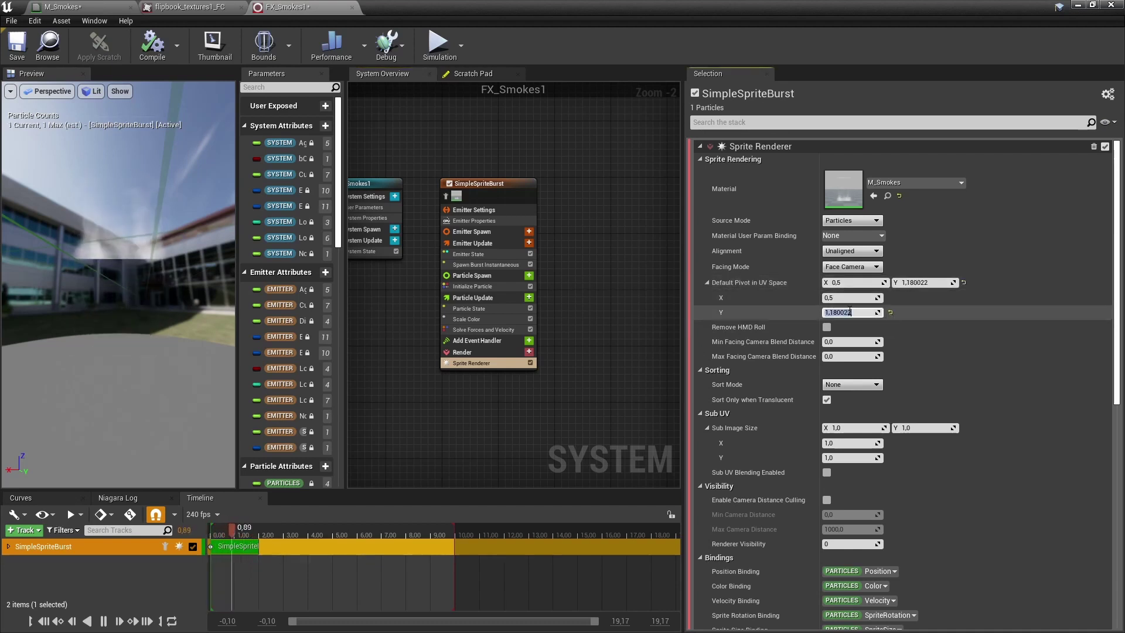
pyautogui.write('1')
pyautogui.press('Return')
pyautogui.moveTo(135, 287); pyautogui.dragTo(82, 275)
# Move the FX_Smokes1 editor aside, place the system in the level near the smoke plane, and maximize the editor again
pyautogui.moveTo(597, 6); pyautogui.dragTo(815, 105)
pyautogui.moveTo(322, 424); pyautogui.dragTo(399, 457, button='right')
pyautogui.moveTo(368, 280); pyautogui.dragTo(333, 258, button='right')
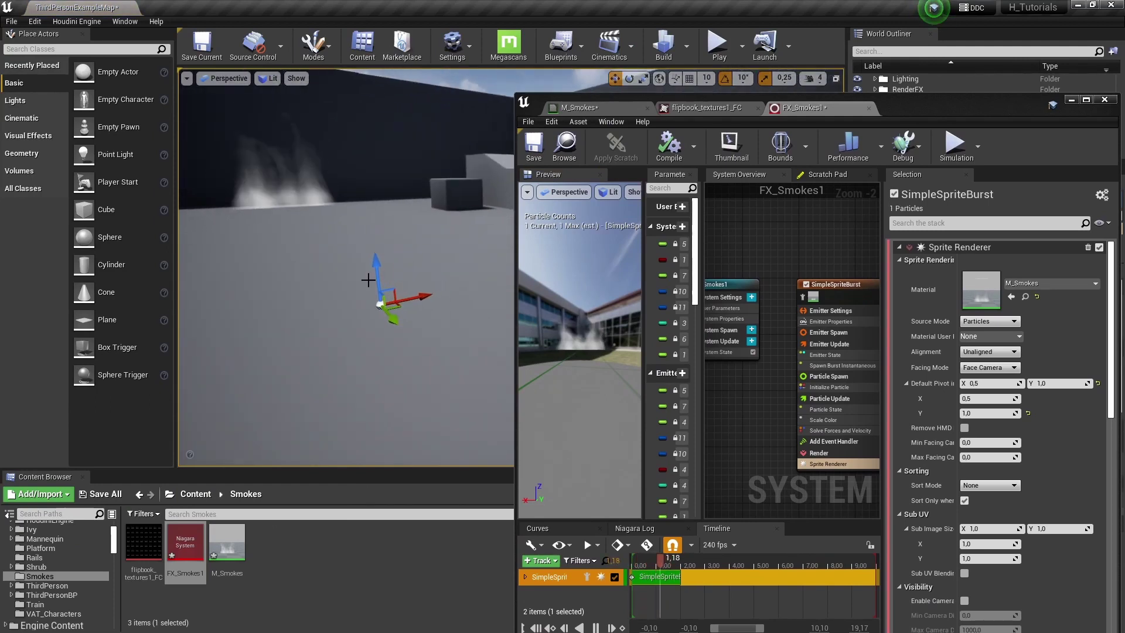
pyautogui.moveTo(949, 111); pyautogui.dragTo(808, 91)
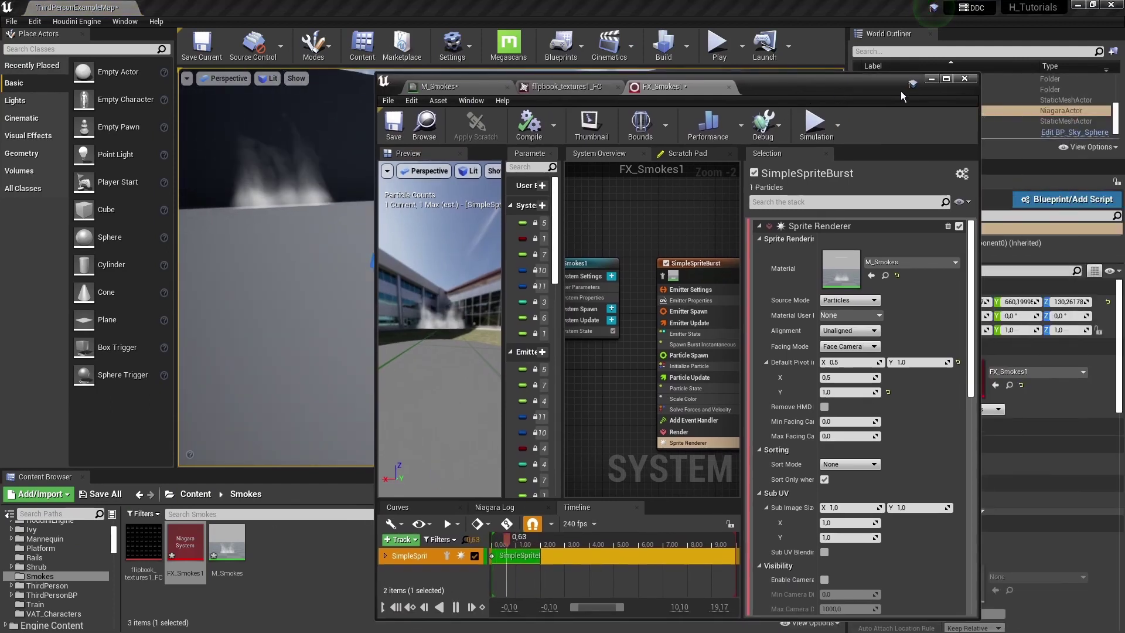
pyautogui.click(944, 79)
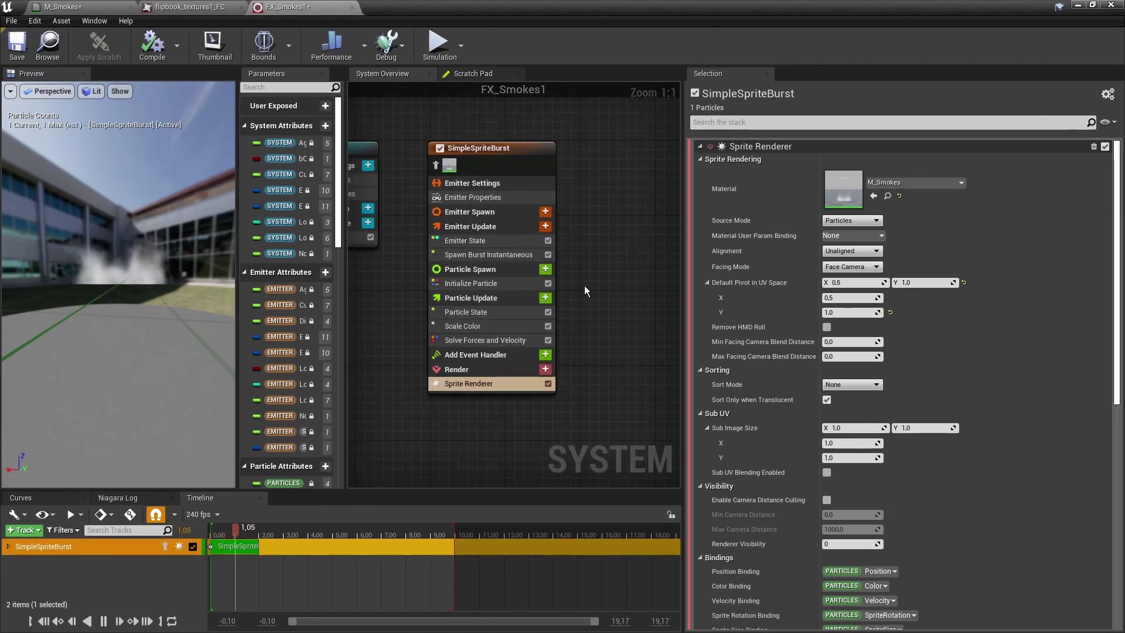
# Set the Uniform Sprite Size in the Initialize Particle module to 500 and save the system
pyautogui.moveTo(585, 286); pyautogui.dragTo(593, 251, button='right')
pyautogui.click(483, 253)
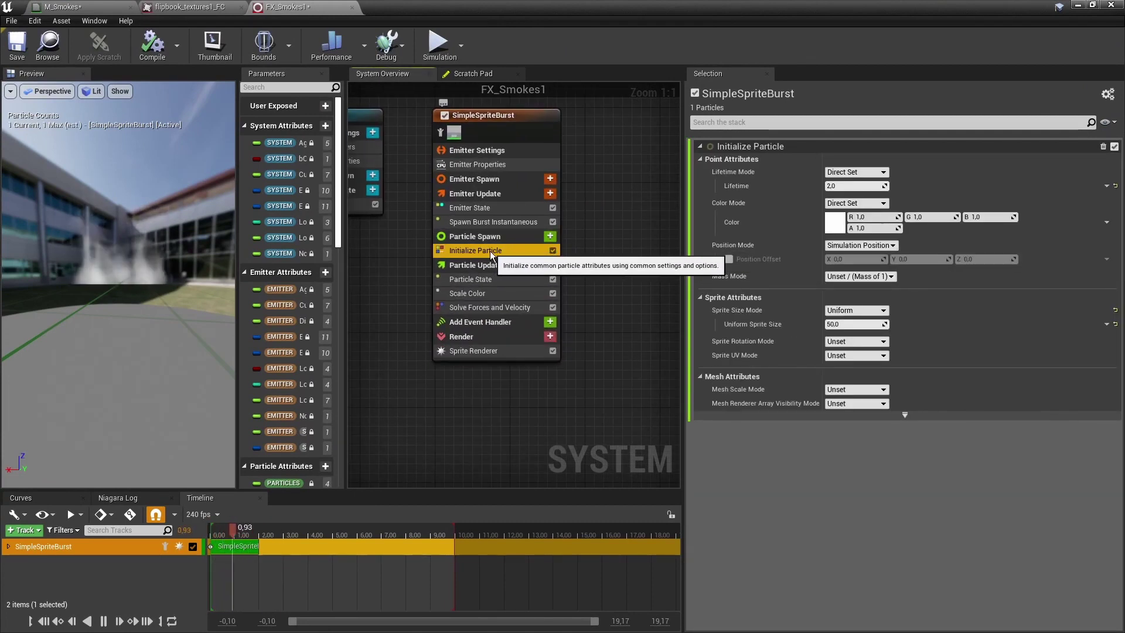
pyautogui.click(832, 323)
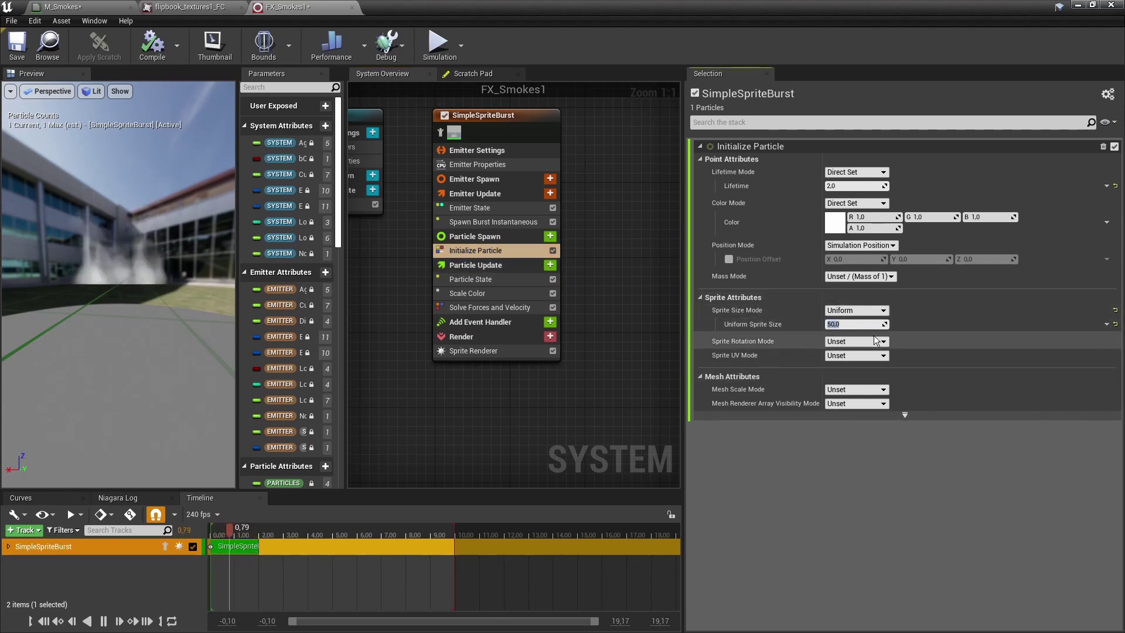
pyautogui.write('500')
pyautogui.press('Return')
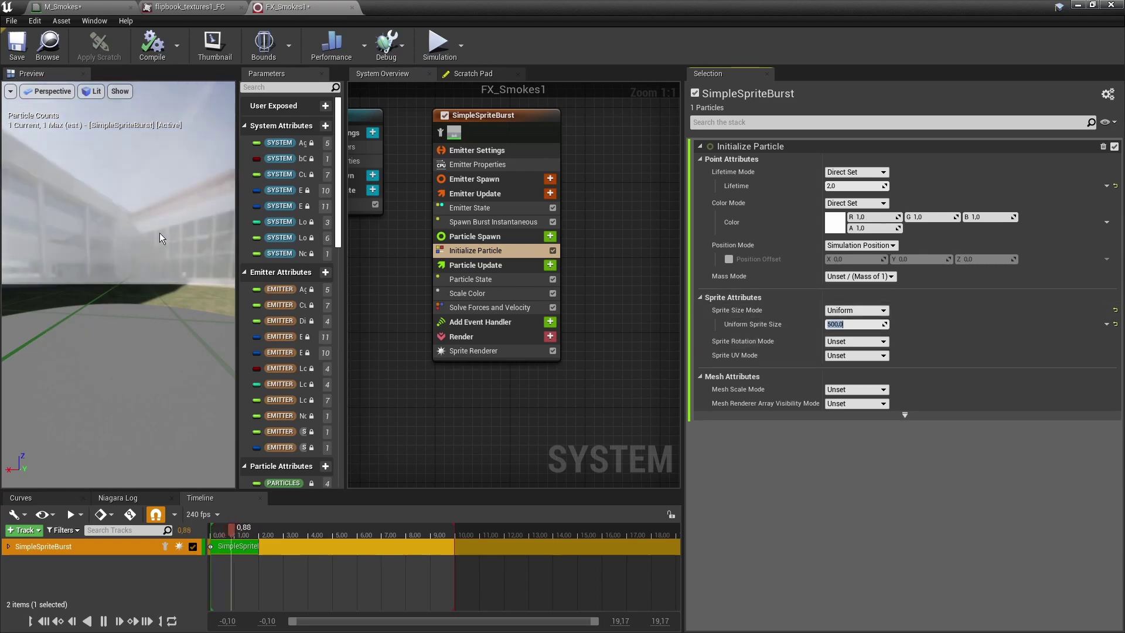
pyautogui.click(16, 48)
# Compare the enlarged FX_Smokes1 sprite with the smoke plane in the level viewport, then return to the maximized Niagara editor
pyautogui.moveTo(567, 9); pyautogui.dragTo(852, 92)
pyautogui.keyDown('alt'); pyautogui.moveTo(452, 274); pyautogui.dragTo(463, 261); pyautogui.keyUp('alt')
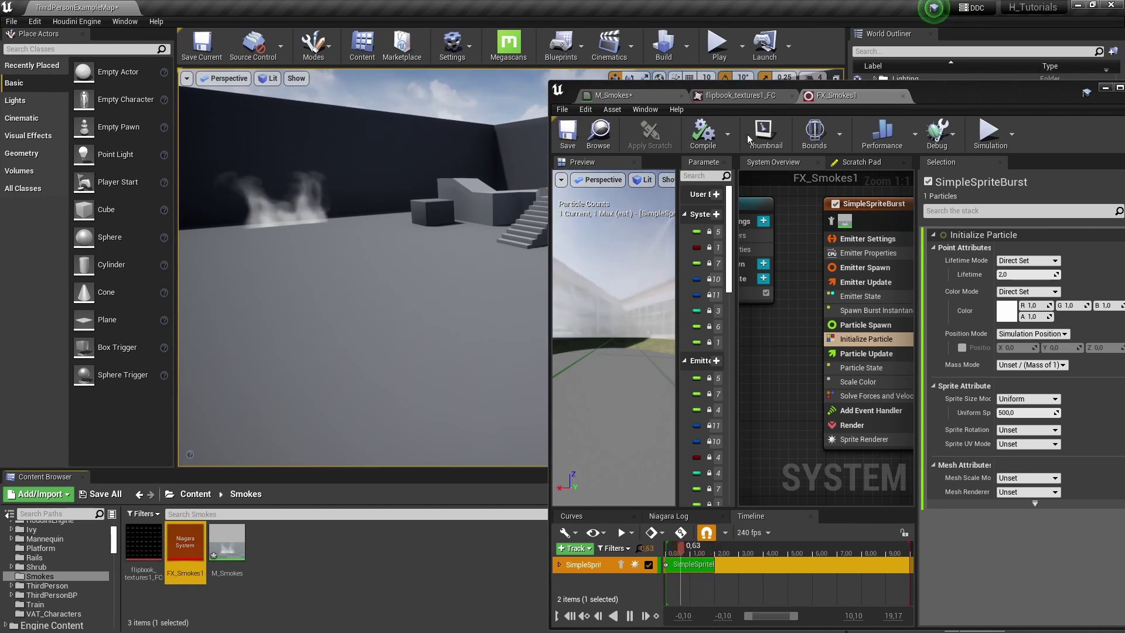
pyautogui.click(697, 140)
pyautogui.moveTo(427, 276)
pyautogui.mouseDown(button='right')
pyautogui.moveTo(413, 270)
pyautogui.moveTo(431, 266)
pyautogui.mouseUp(button='right')
pyautogui.press('w')
pyautogui.press('s')
pyautogui.click(702, 138)
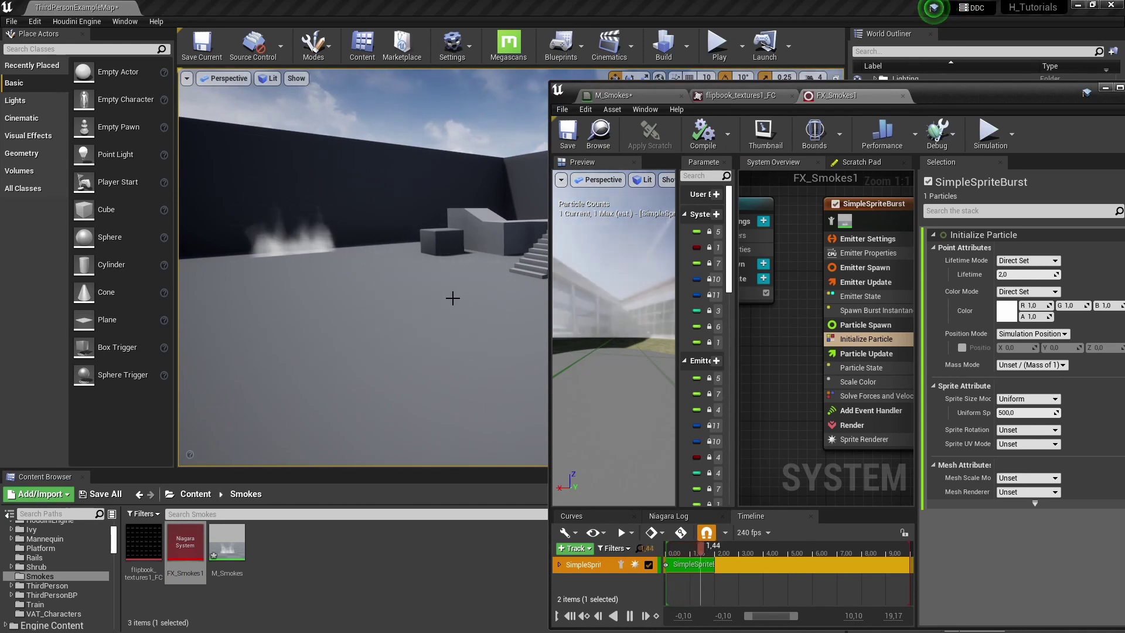
pyautogui.moveTo(988, 101); pyautogui.dragTo(736, 81)
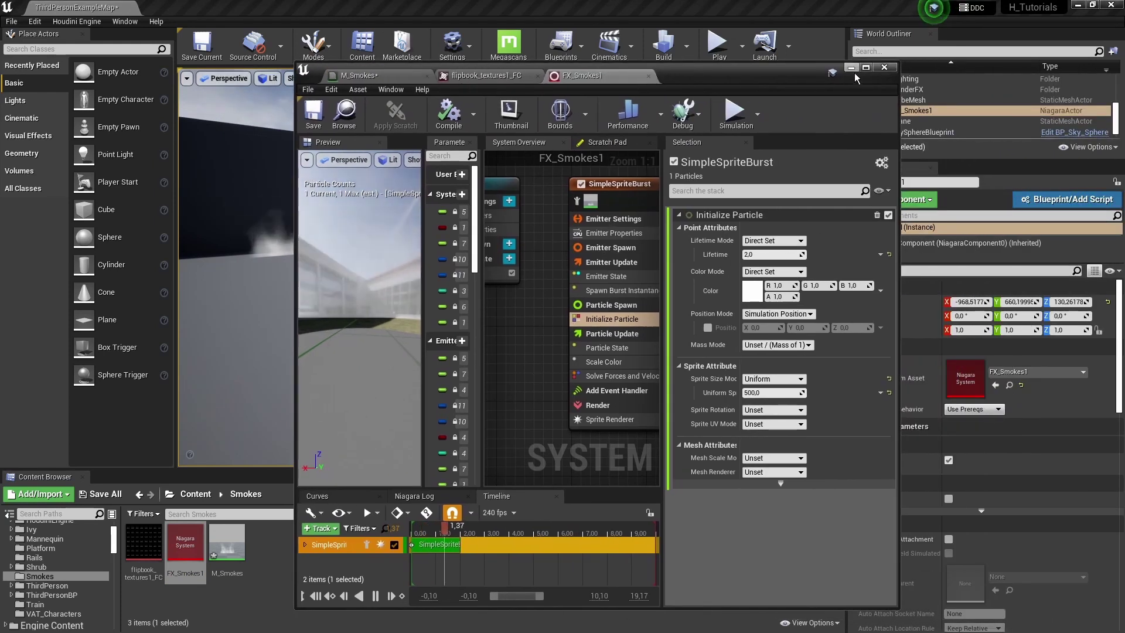
pyautogui.click(867, 68)
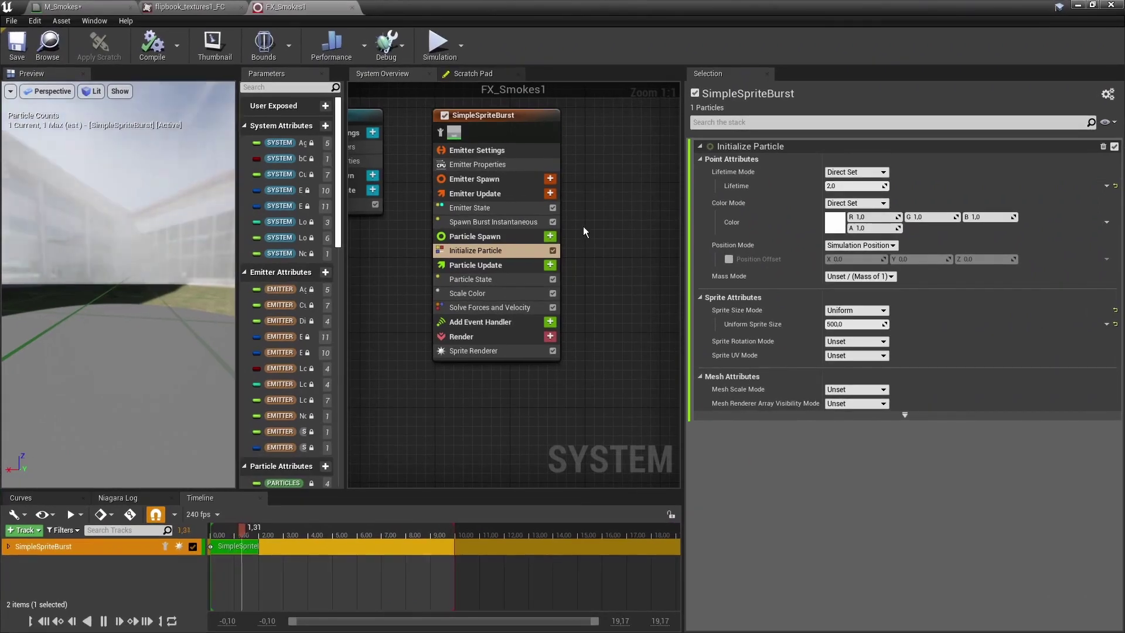
# Set the particle Lifetime in the Initialize Particle module to 10 and save FX_Smokes1
pyautogui.scroll(-1, 592, 246)
pyautogui.scroll(1, 571, 235)
pyautogui.click(852, 186)
pyautogui.write('10')
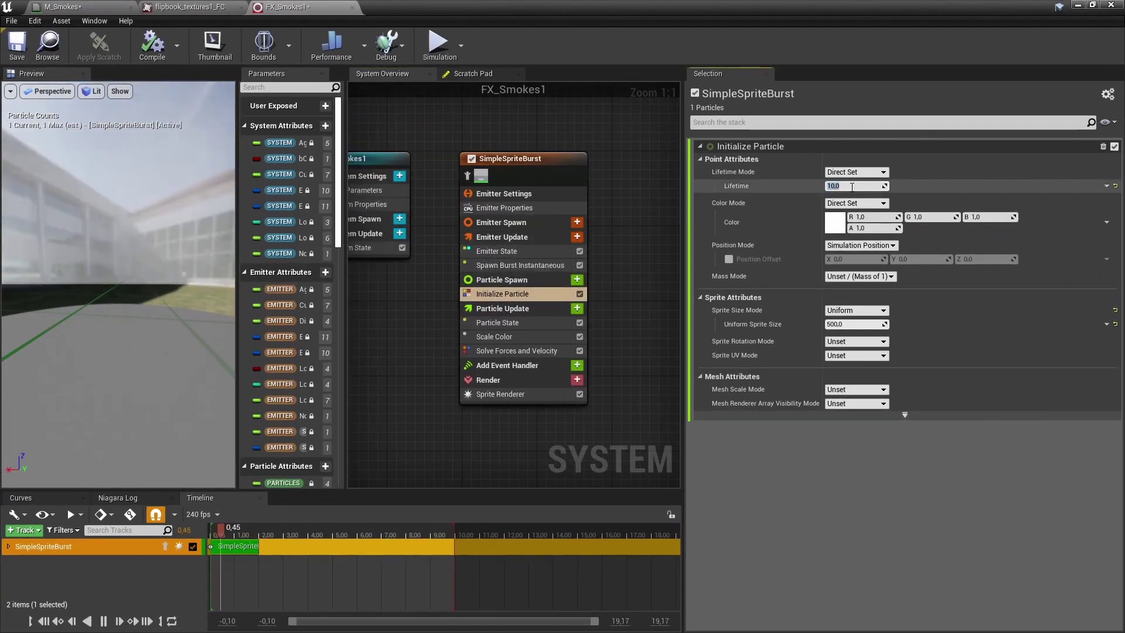
pyautogui.click(17, 51)
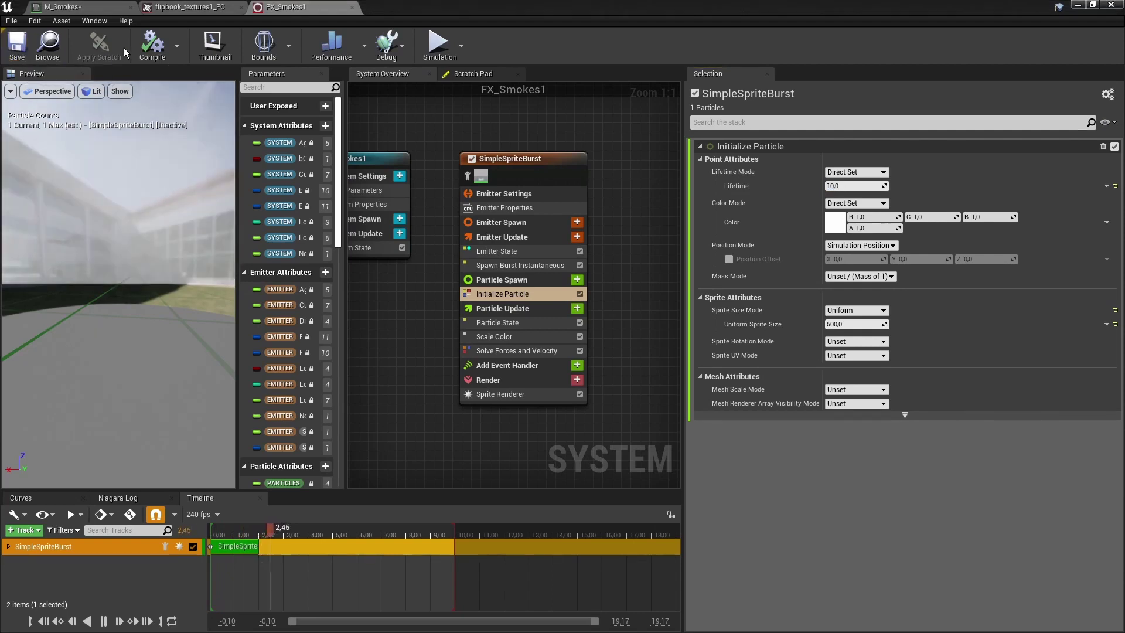
# Examine how the smoke sprite plays in the level, then return to the editor and display the Sprite Renderer settings
pyautogui.moveTo(392, 8); pyautogui.dragTo(897, 75)
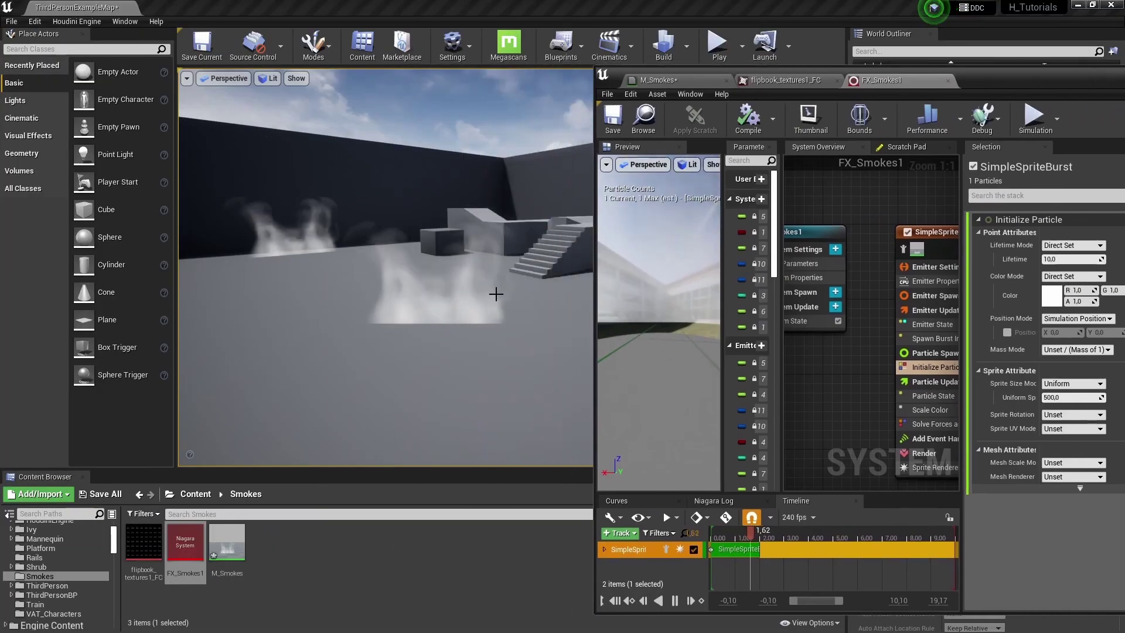
pyautogui.moveTo(987, 80); pyautogui.dragTo(811, 68)
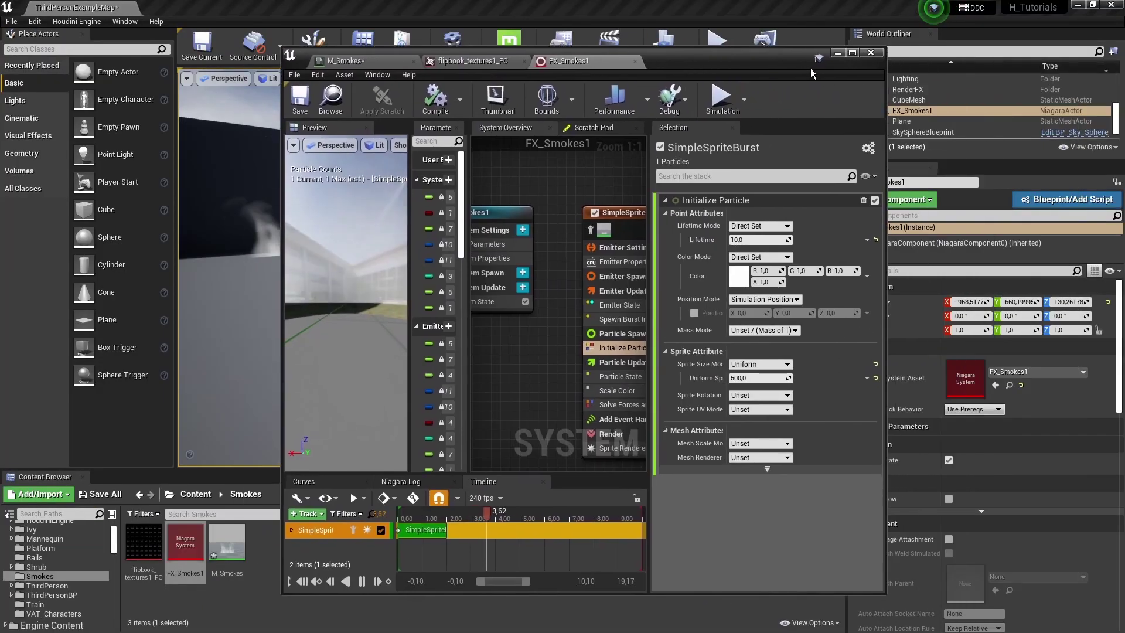
pyautogui.doubleClick(856, 54)
pyautogui.moveTo(586, 277); pyautogui.dragTo(565, 273, button='right')
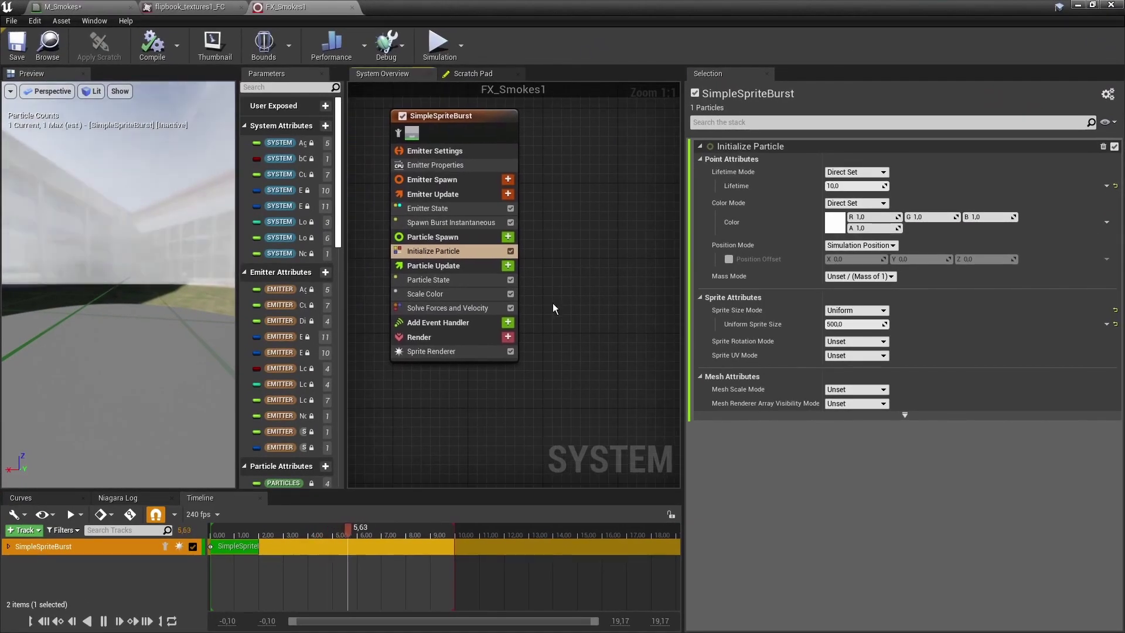
pyautogui.click(441, 353)
pyautogui.moveTo(442, 354); pyautogui.dragTo(494, 444, button='right')
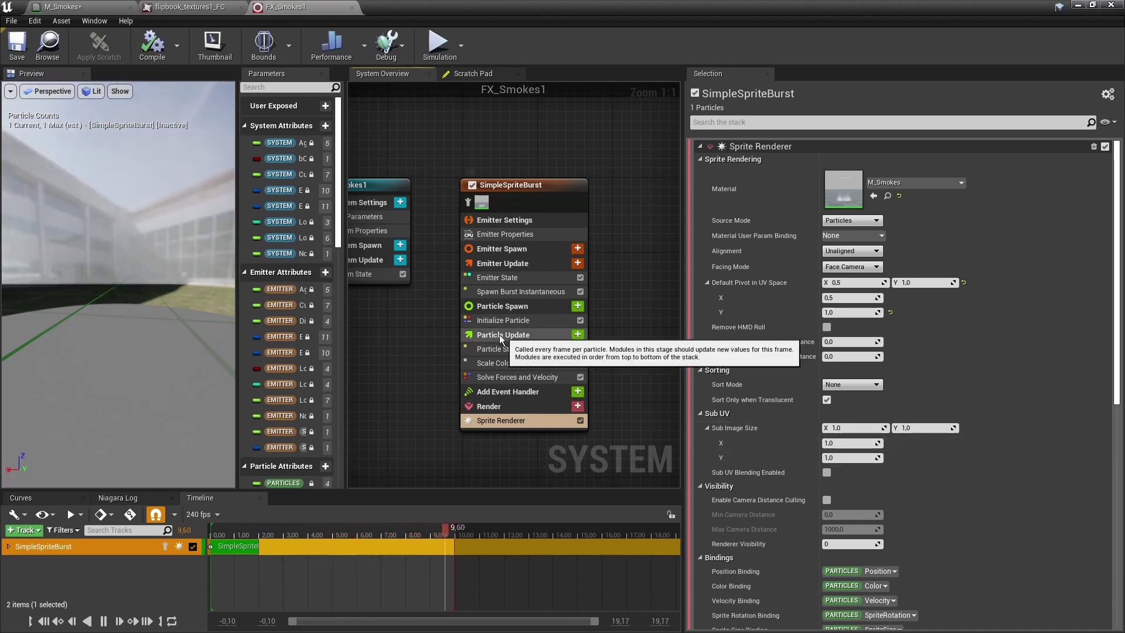
pyautogui.click(578, 335)
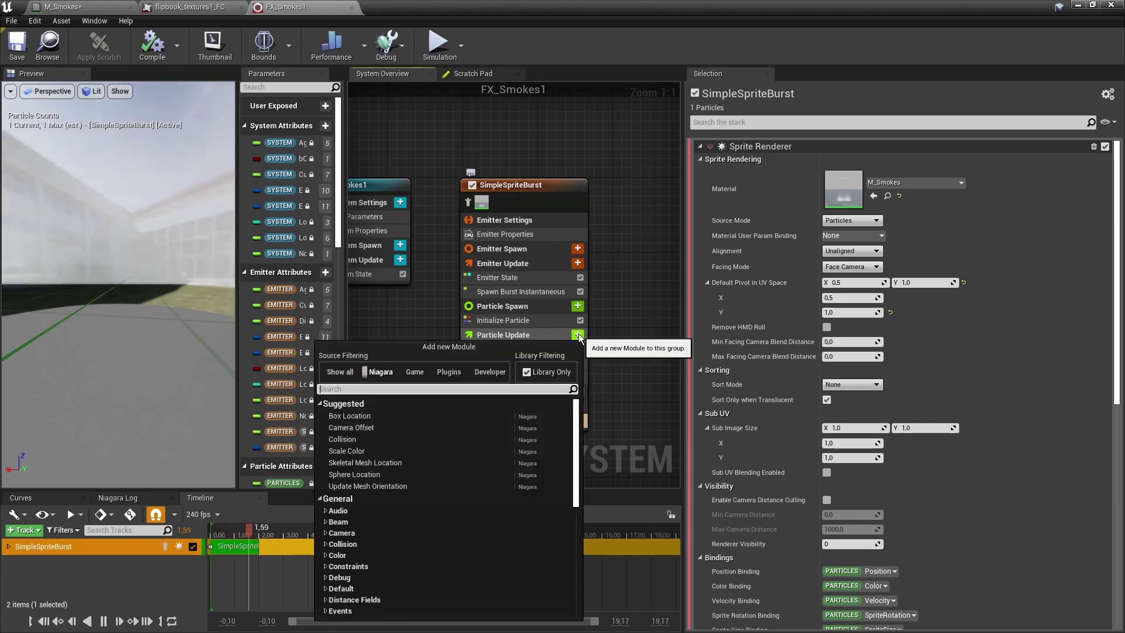
pyautogui.write('anima')
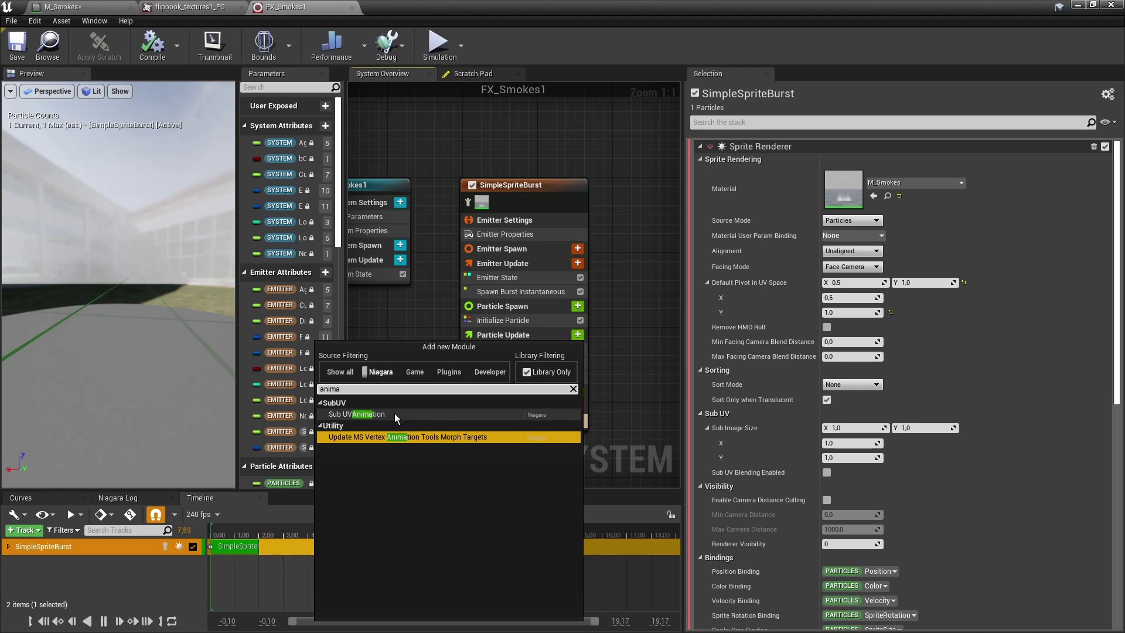
pyautogui.click(602, 369)
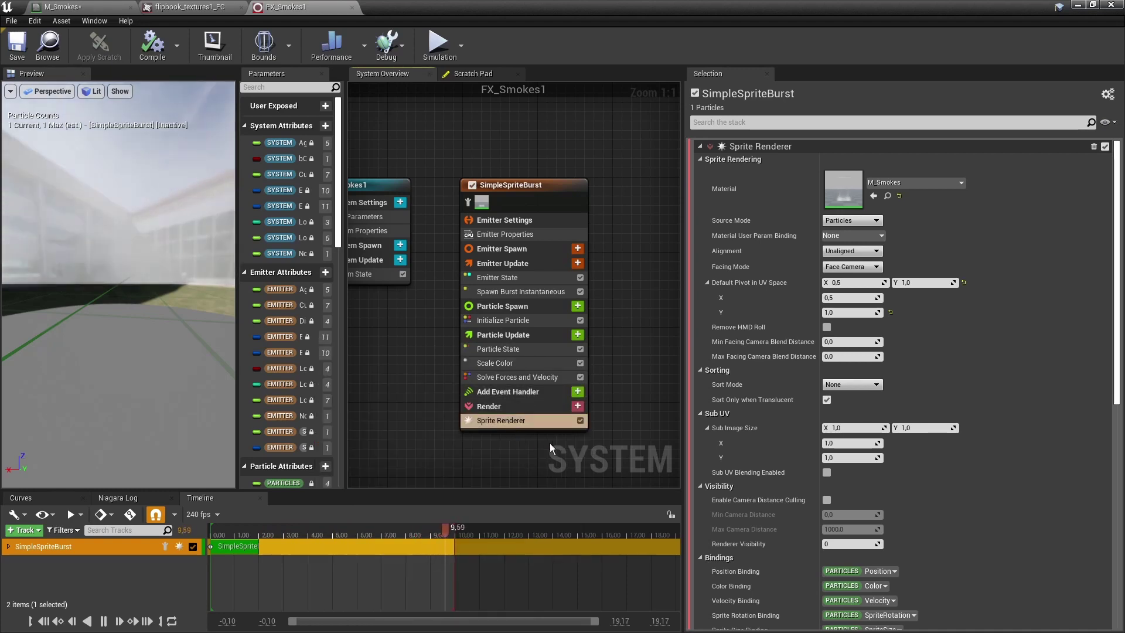
# Open the M_Smokes material and connect the Texture Sample's RGB output to Opacity in place of the FlipBook result
pyautogui.doubleClick(838, 189)
pyautogui.scroll(-5, 717, 255)
pyautogui.scroll(3, 687, 259)
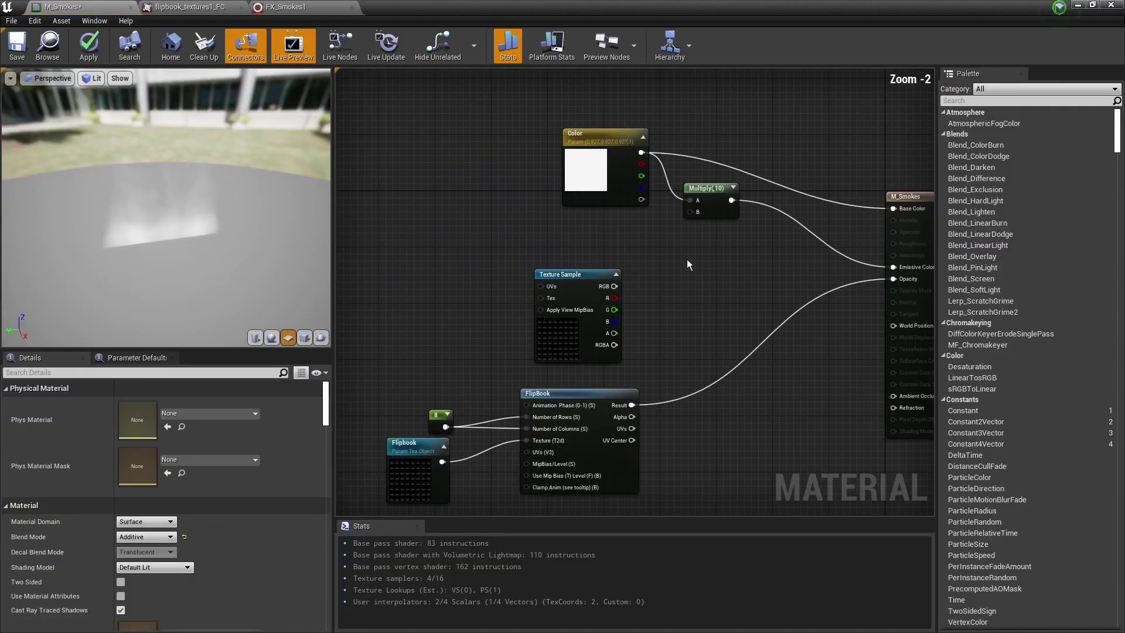
pyautogui.moveTo(698, 289); pyautogui.dragTo(664, 280, button='right')
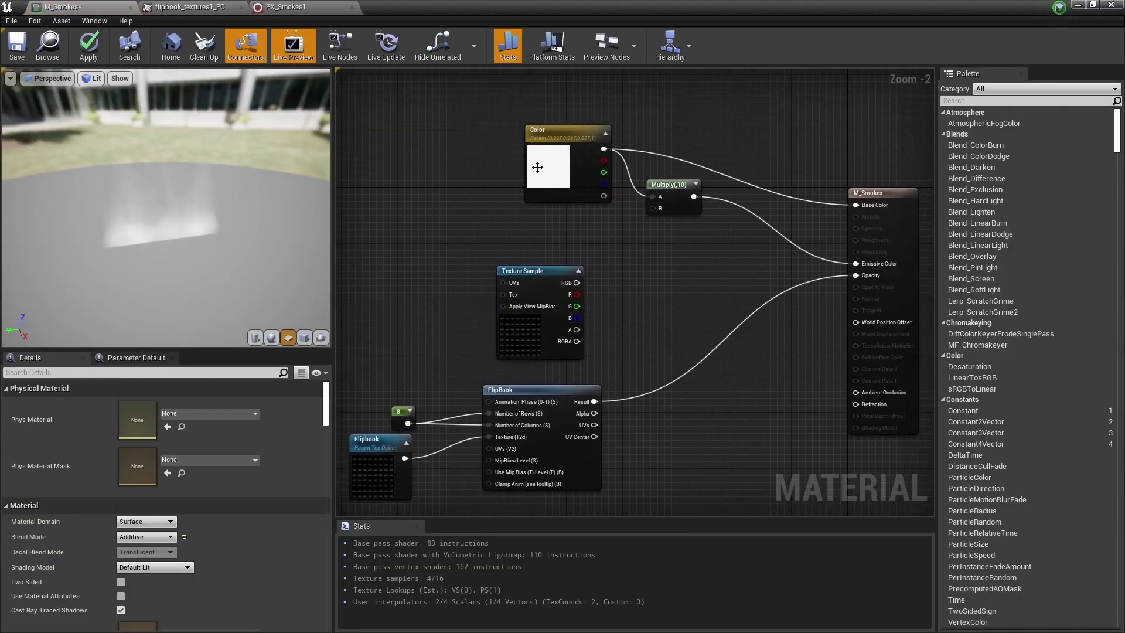
pyautogui.click(523, 349)
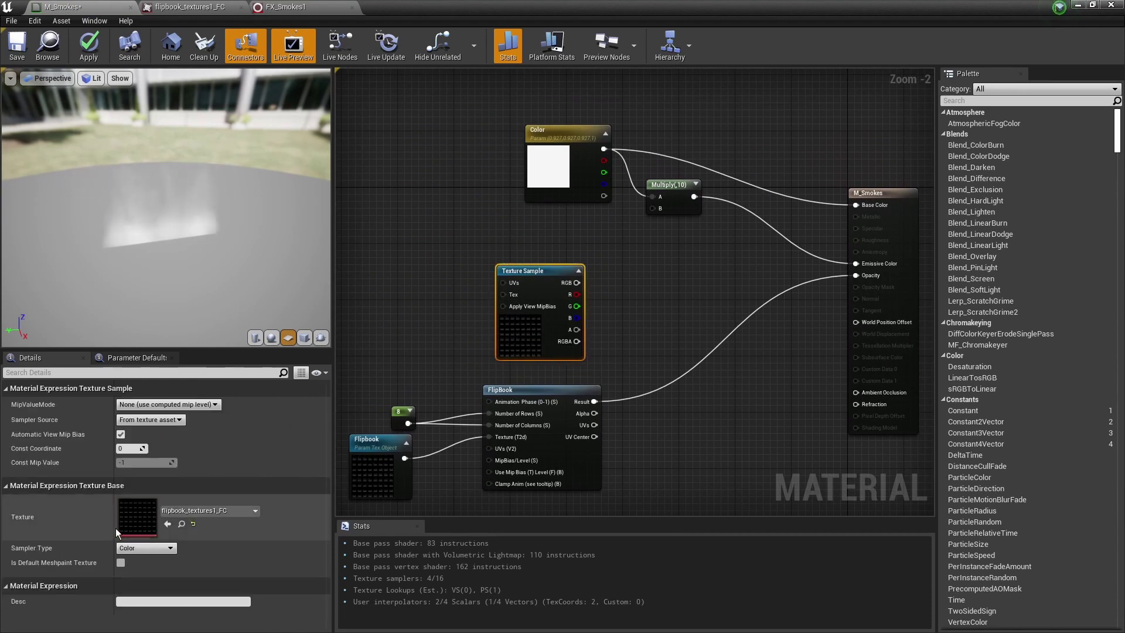
pyautogui.moveTo(577, 282); pyautogui.dragTo(858, 281)
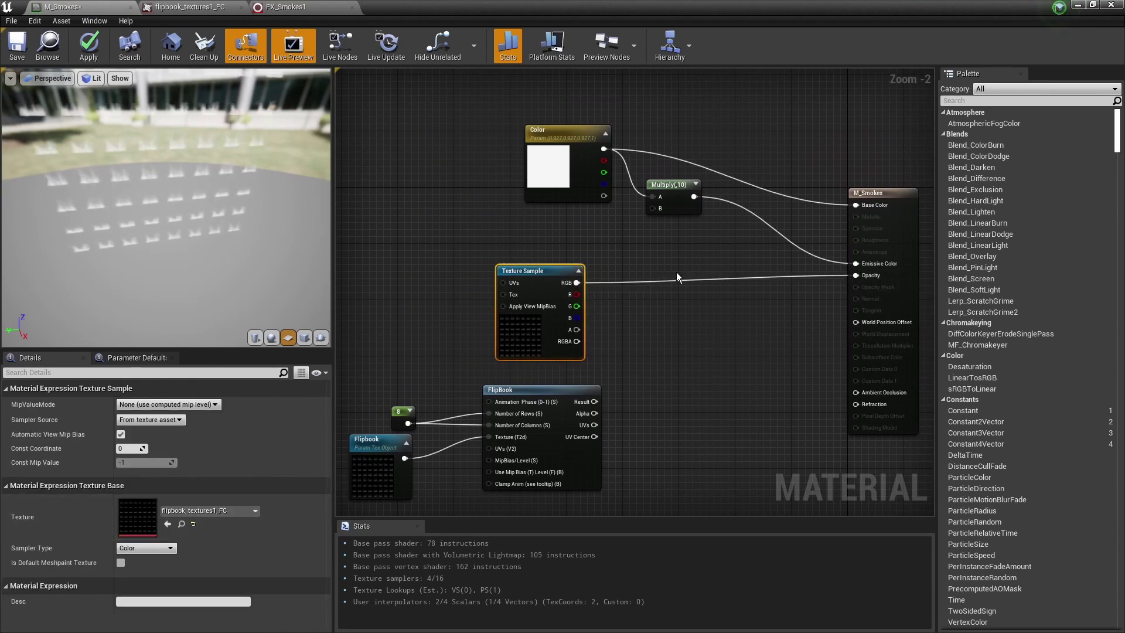
pyautogui.moveTo(183, 235); pyautogui.dragTo(186, 162)
# Move the Color parameter away from the Multiply node and add a Particle Color node above it
pyautogui.moveTo(482, 209); pyautogui.dragTo(495, 343, button='right')
pyautogui.moveTo(551, 264); pyautogui.dragTo(417, 279)
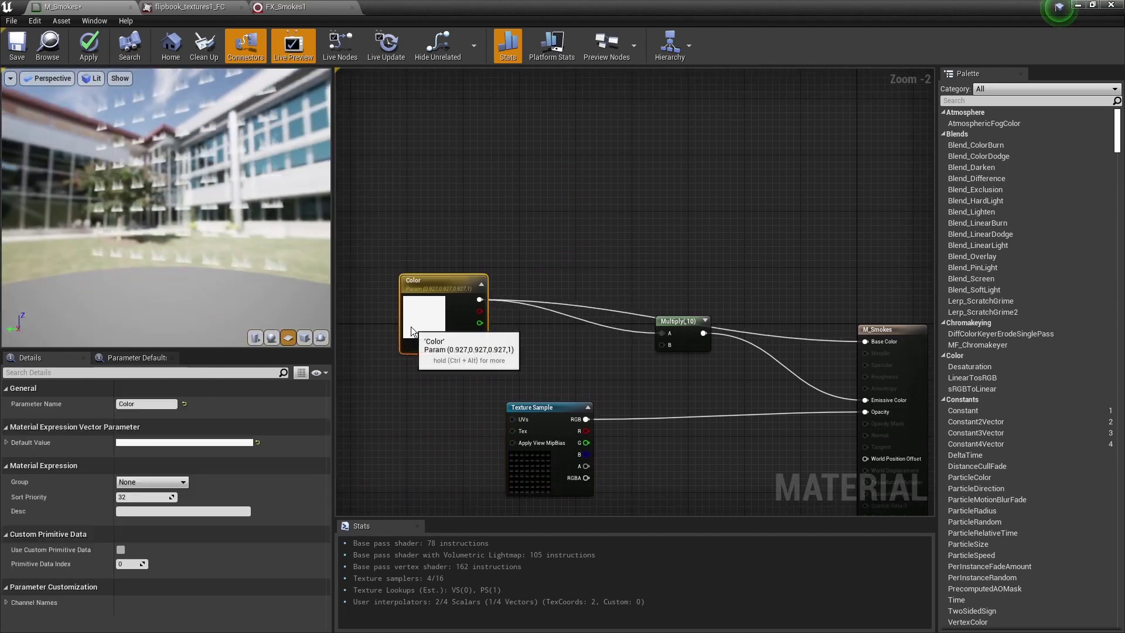
pyautogui.rightClick(505, 195)
pyautogui.write('partil')
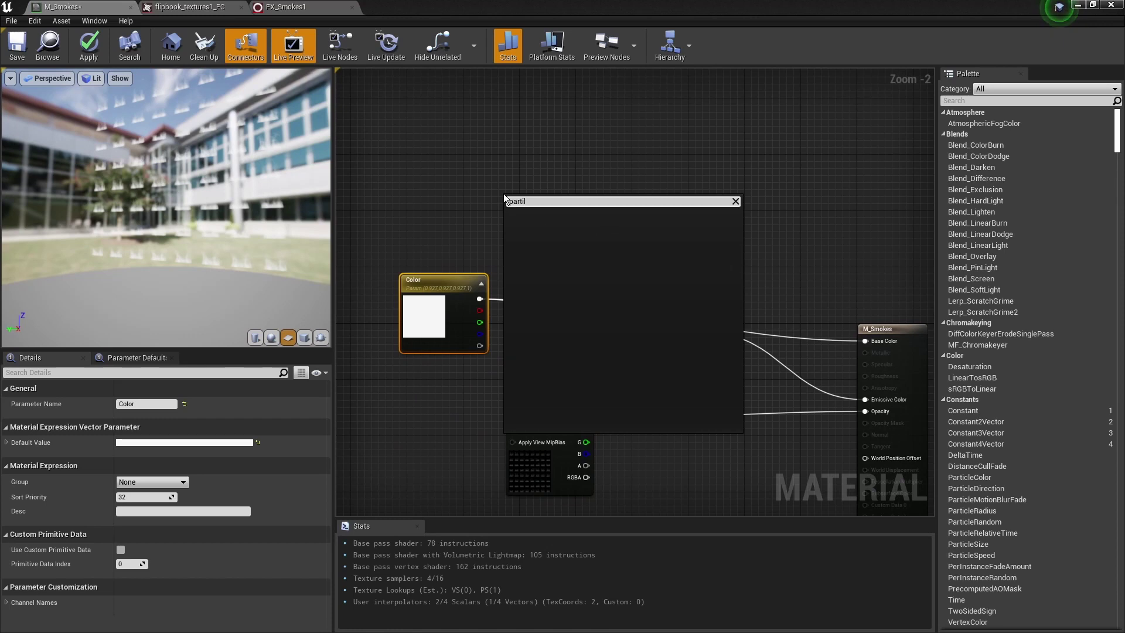
pyautogui.press('BackSpace')
pyautogui.write('c')
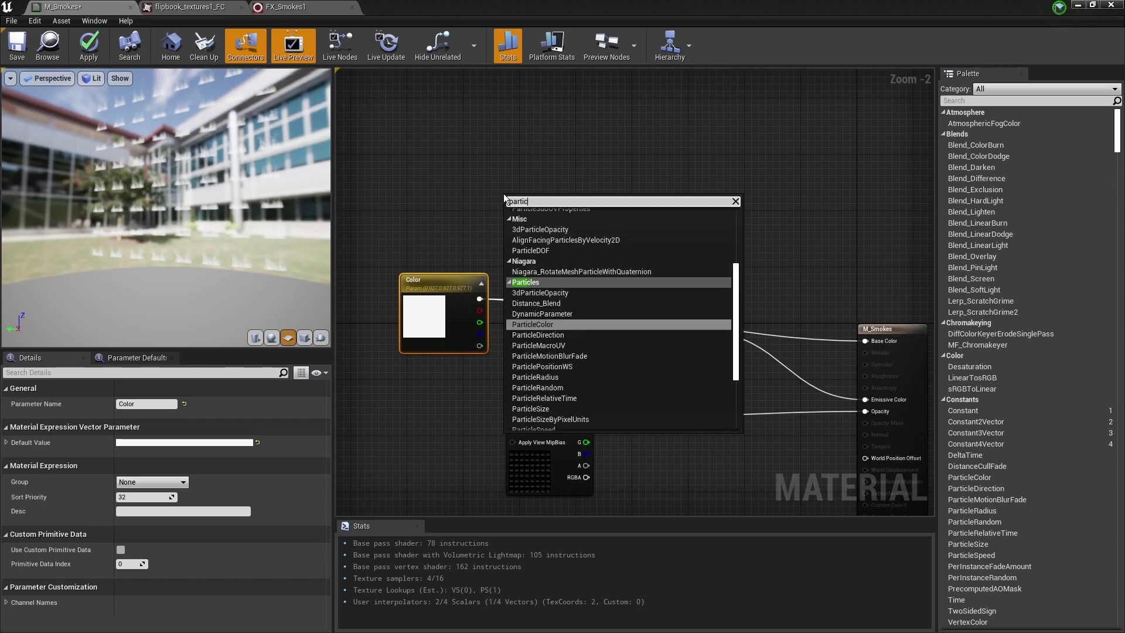
pyautogui.click(531, 323)
pyautogui.moveTo(537, 255); pyautogui.dragTo(449, 248)
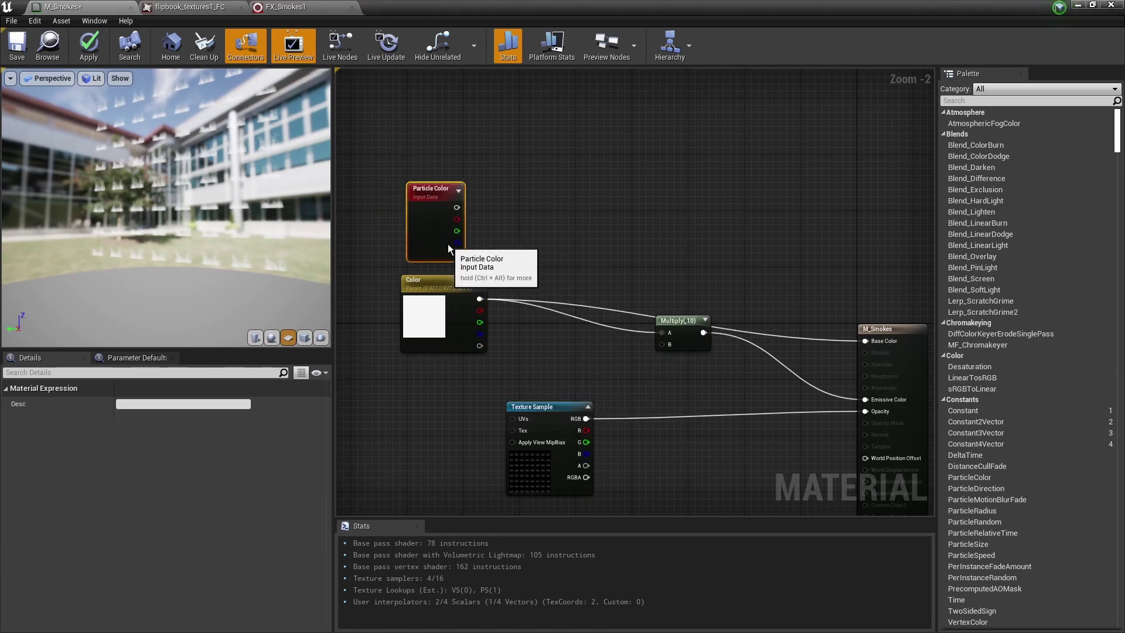
# Multiply Particle Color by the Color parameter with a new Multiply node that feeds Base Color and the existing emissive Multiply
pyautogui.moveTo(526, 247); pyautogui.dragTo(510, 238, button='right')
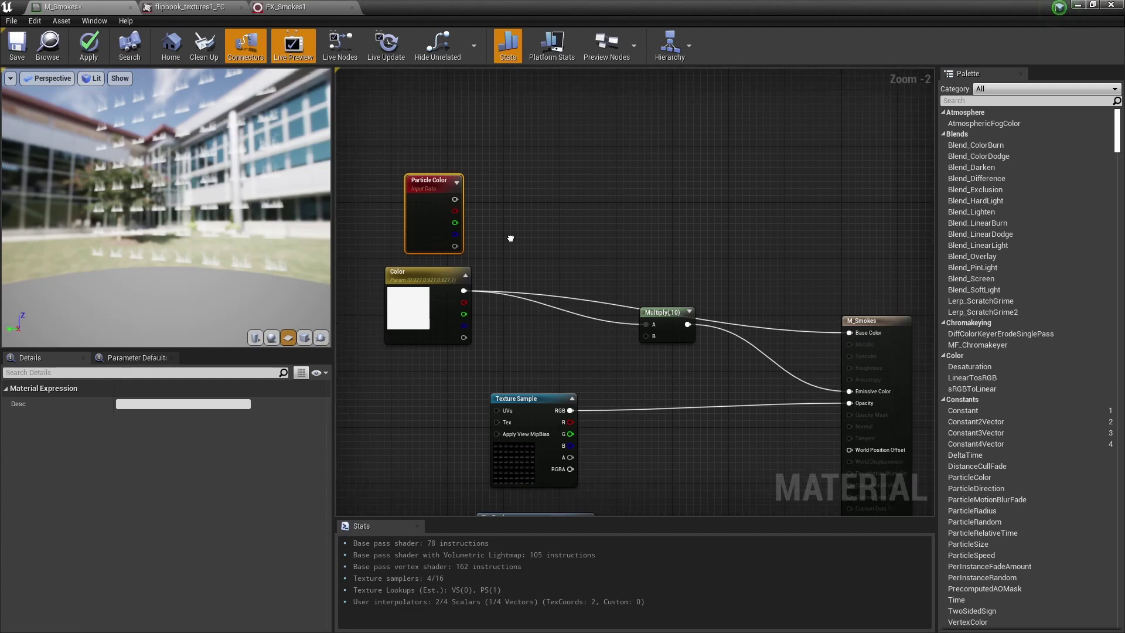
pyautogui.click(511, 237)
pyautogui.press('m')
pyautogui.click(511, 237)
pyautogui.keyDown('ctrl'); pyautogui.moveTo(463, 291); pyautogui.dragTo(559, 257); pyautogui.keyUp('ctrl')
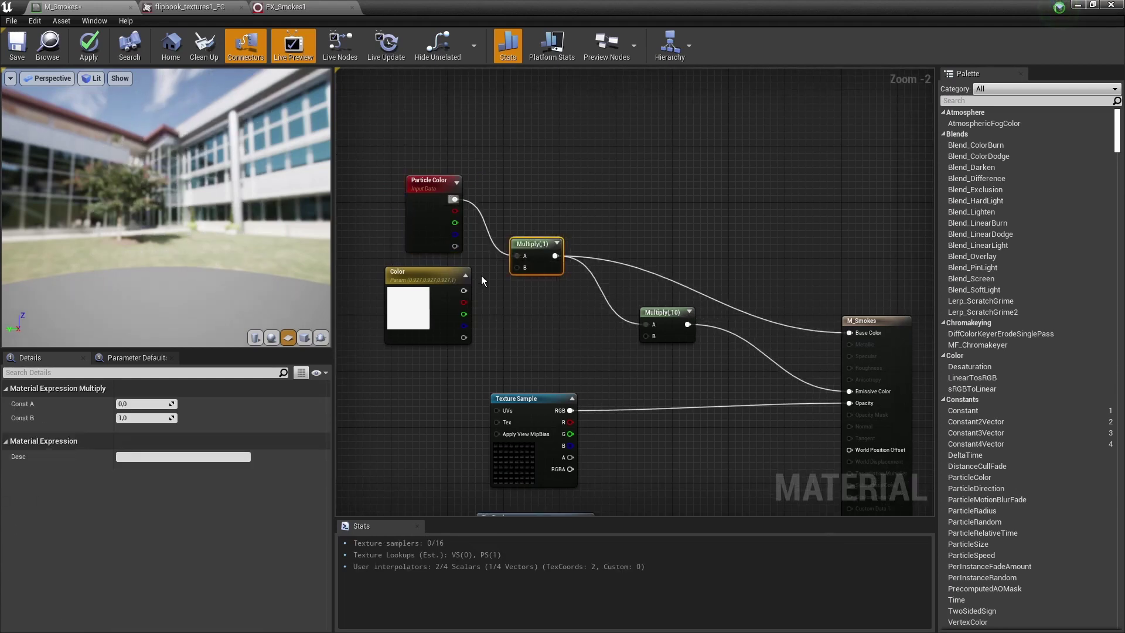
pyautogui.moveTo(463, 291); pyautogui.dragTo(516, 268)
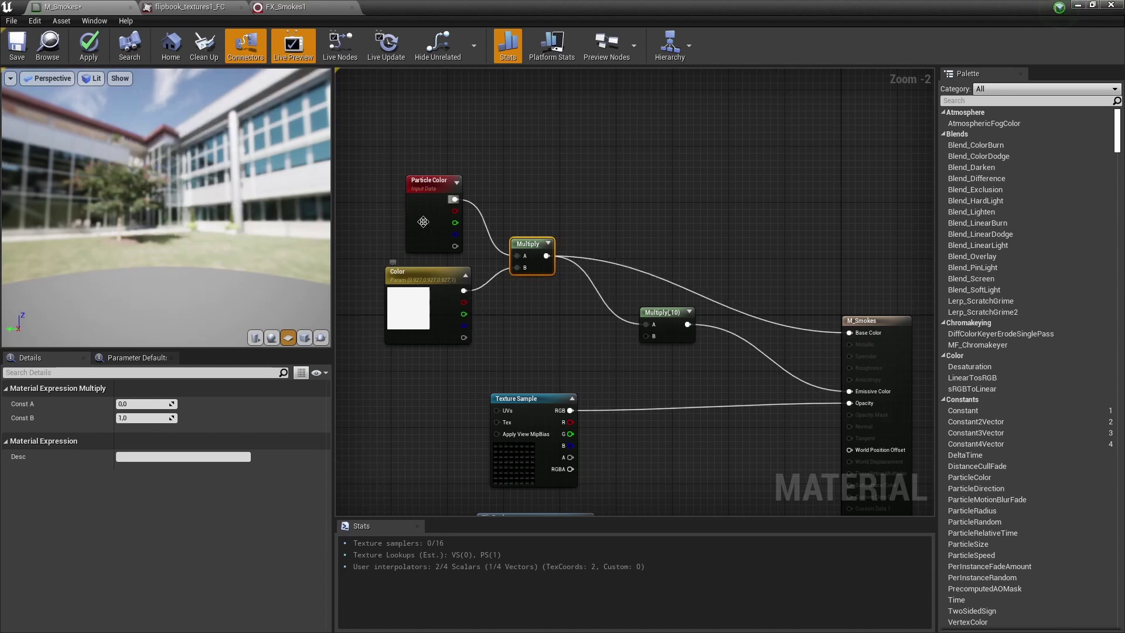
pyautogui.moveTo(544, 282); pyautogui.dragTo(539, 241, button='right')
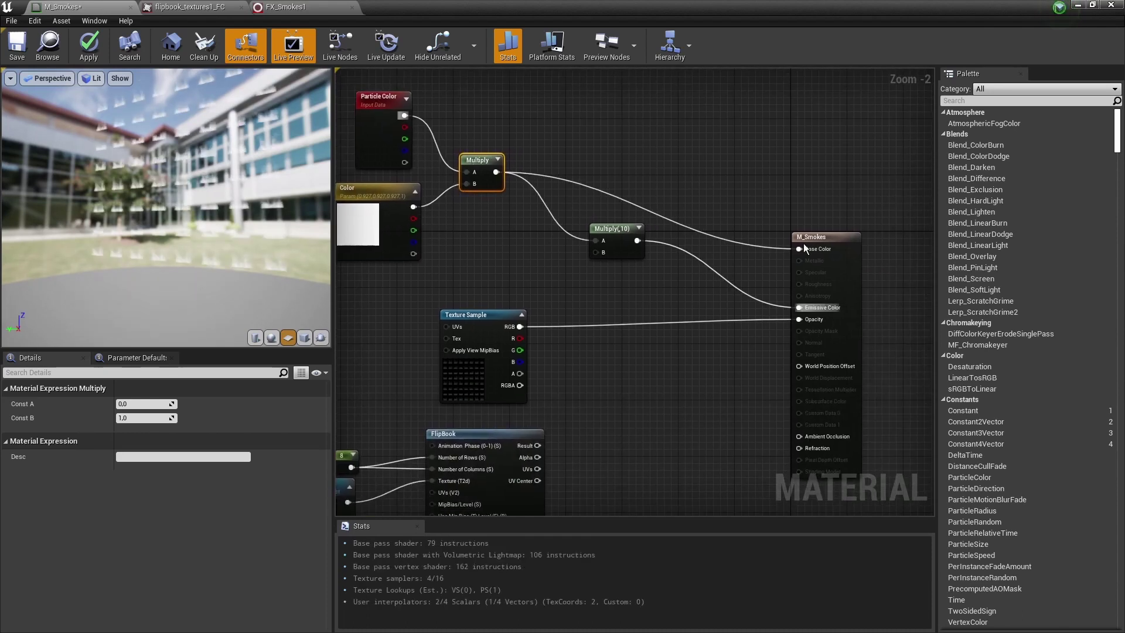
# Save the M_Smokes material and return to the FX_Smokes1 Niagara system
pyautogui.moveTo(561, 405); pyautogui.dragTo(667, 343, button='right')
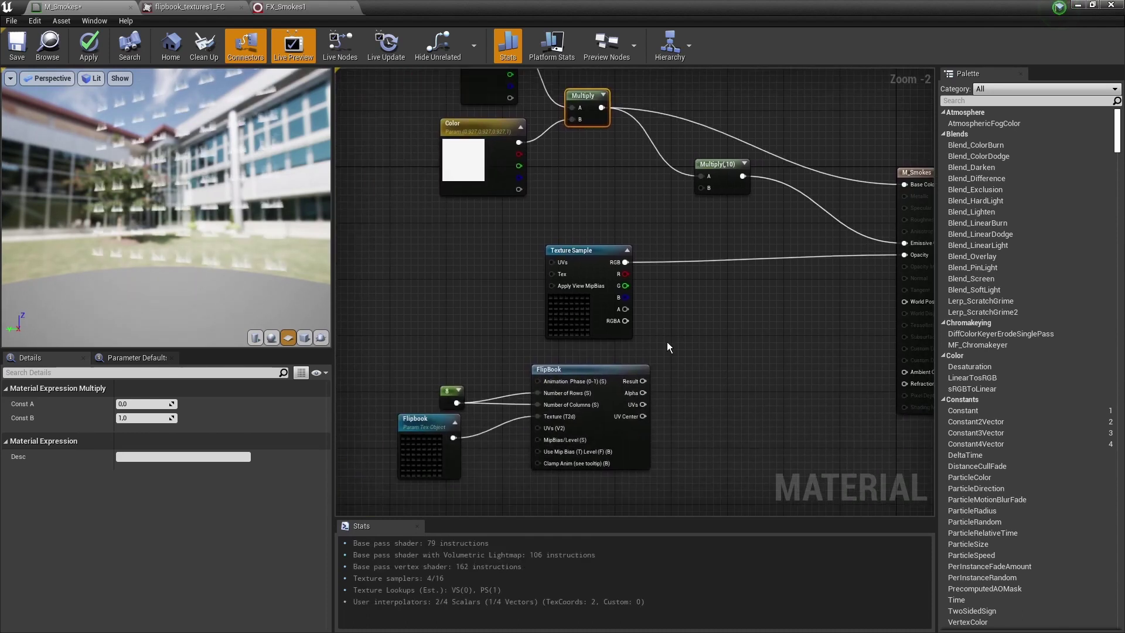
pyautogui.click(16, 49)
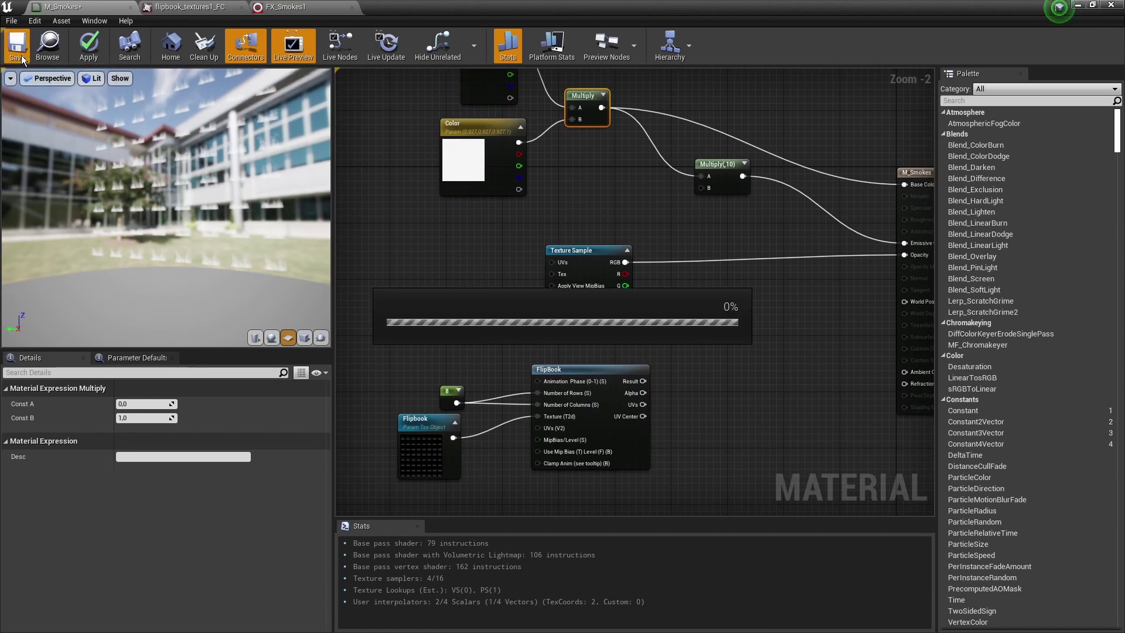
pyautogui.click(284, 7)
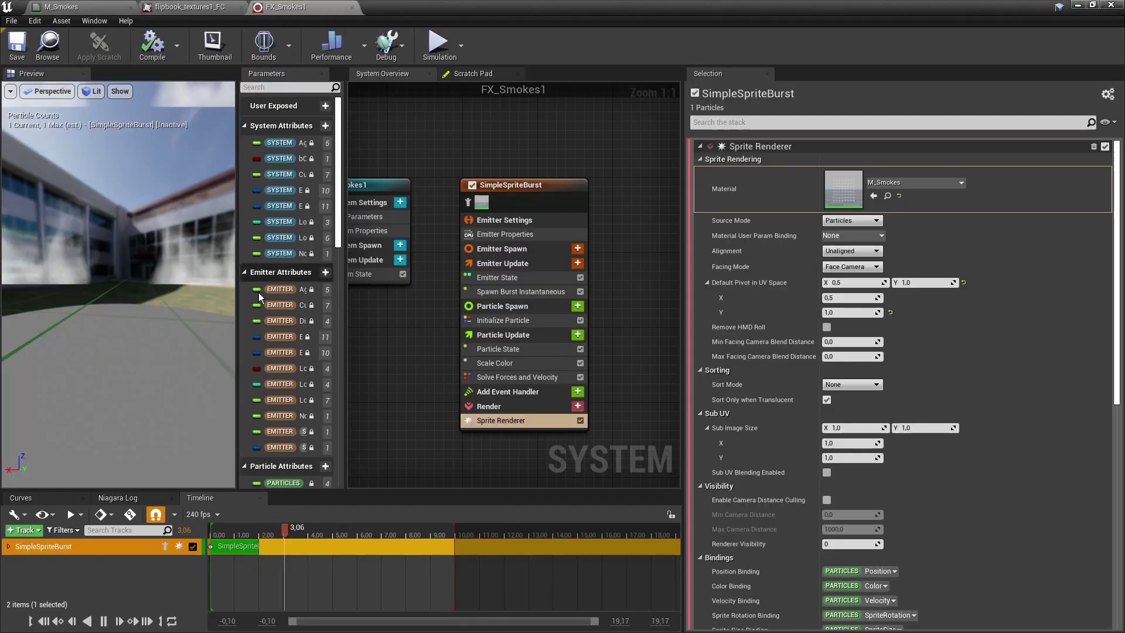
# Set the Sprite Renderer's Sub Image Size to 8 in X and 8 in Y
pyautogui.scroll(-2, 173, 331)
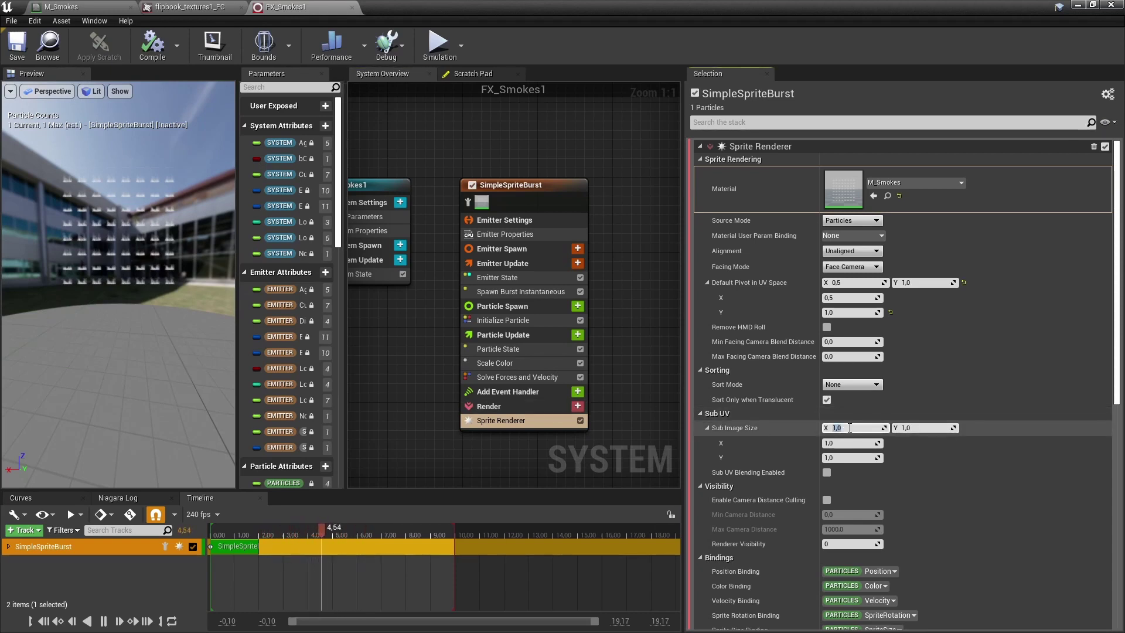
pyautogui.write('8')
pyautogui.press('Tab')
pyautogui.write('8')
pyautogui.press('Return')
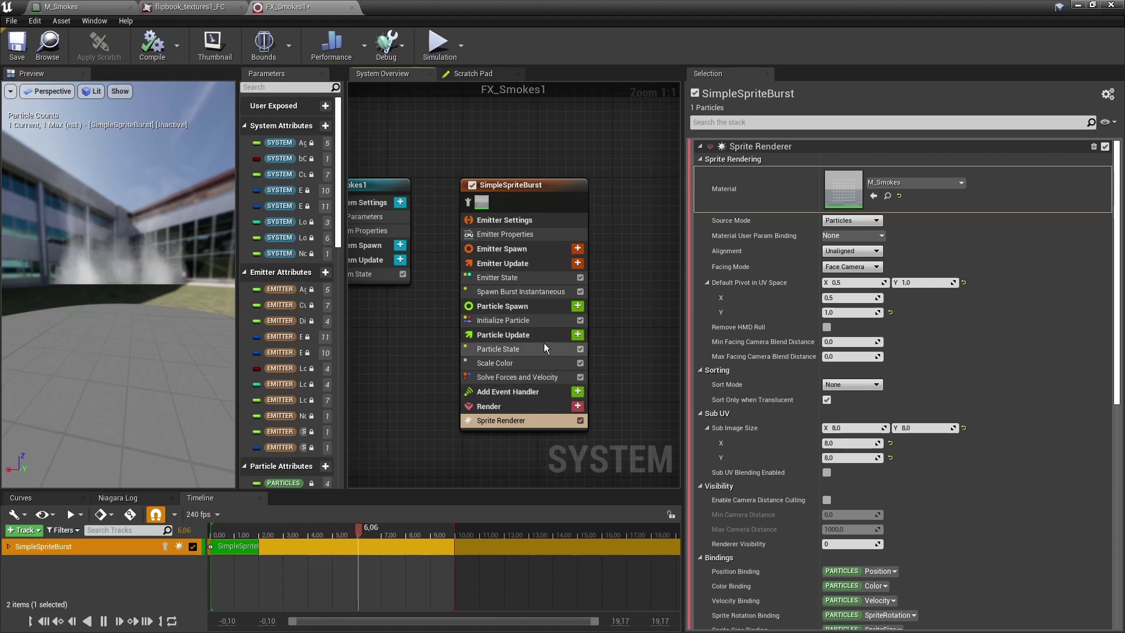
# Add a Sub UVAnimation module to Particle Update and raise its SubUV Loop Count to about 2.69
pyautogui.click(578, 335)
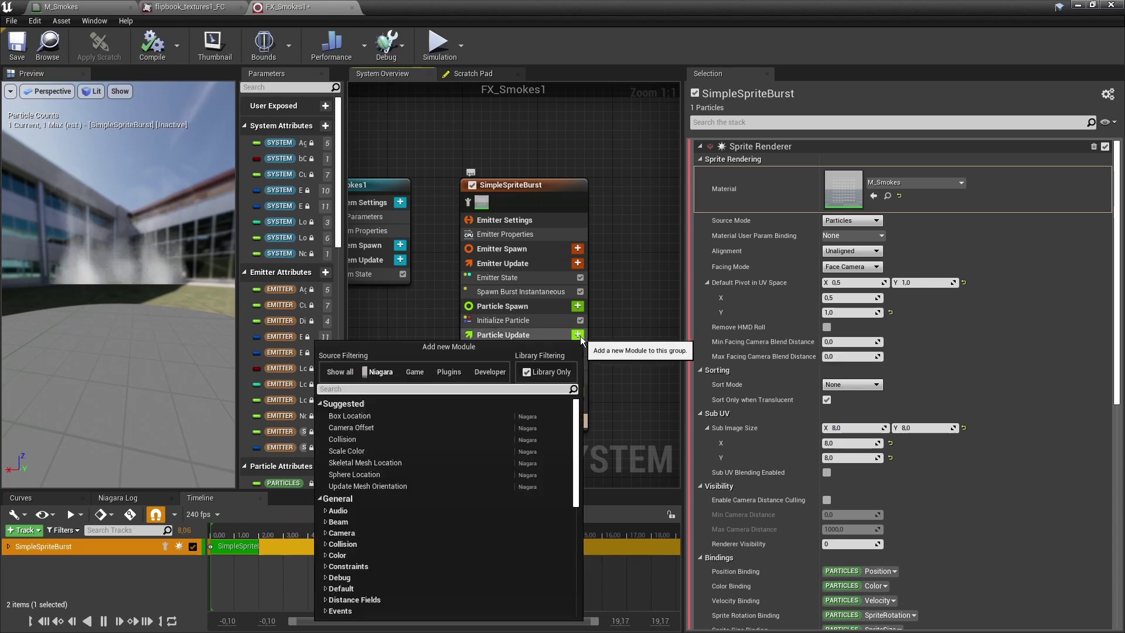
pyautogui.write('anim')
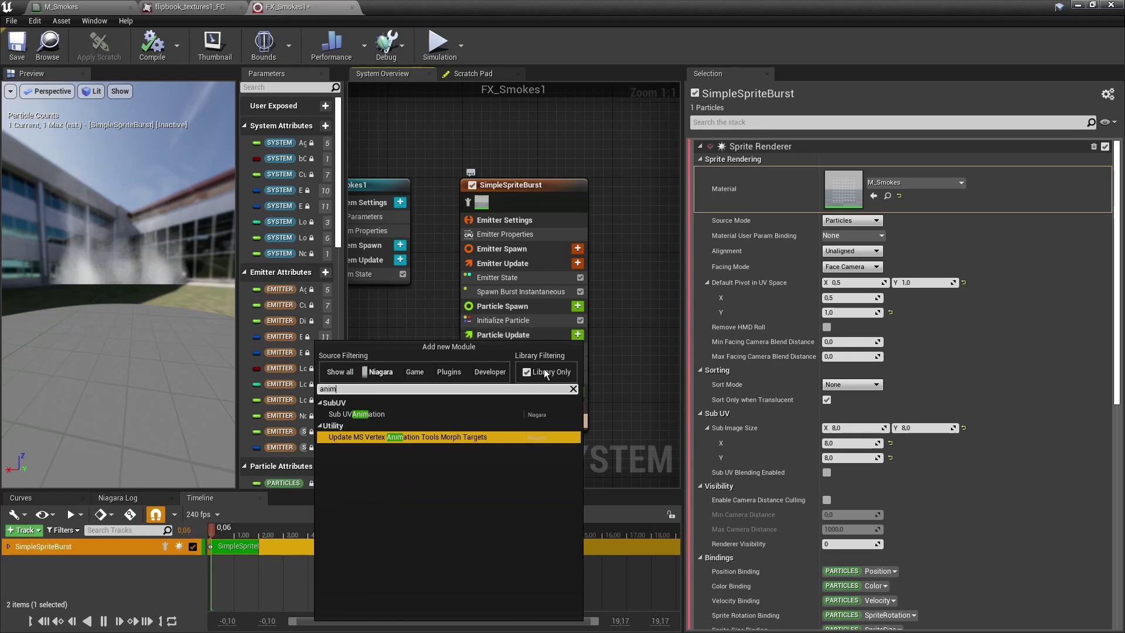
pyautogui.click(367, 416)
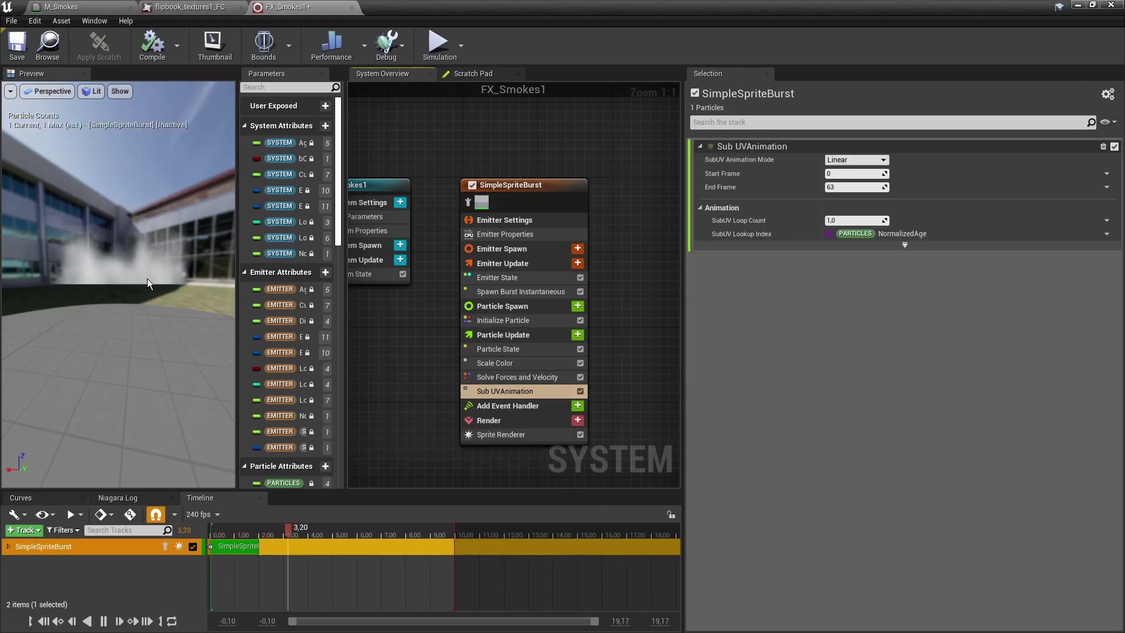
pyautogui.moveTo(137, 234); pyautogui.dragTo(147, 206)
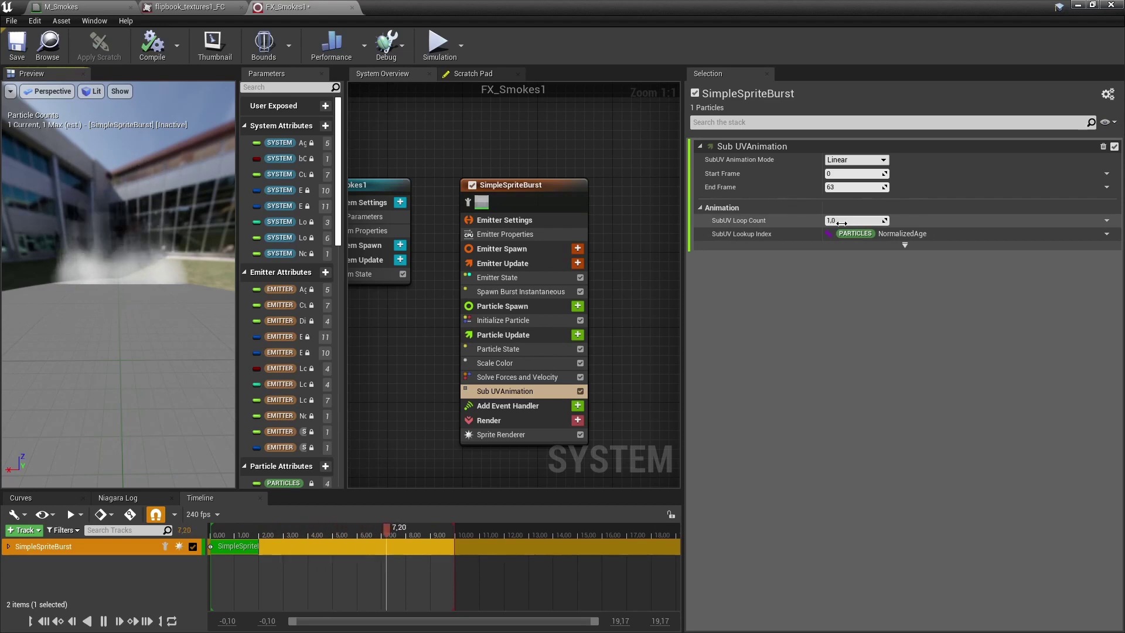
pyautogui.moveTo(841, 223); pyautogui.dragTo(886, 223)
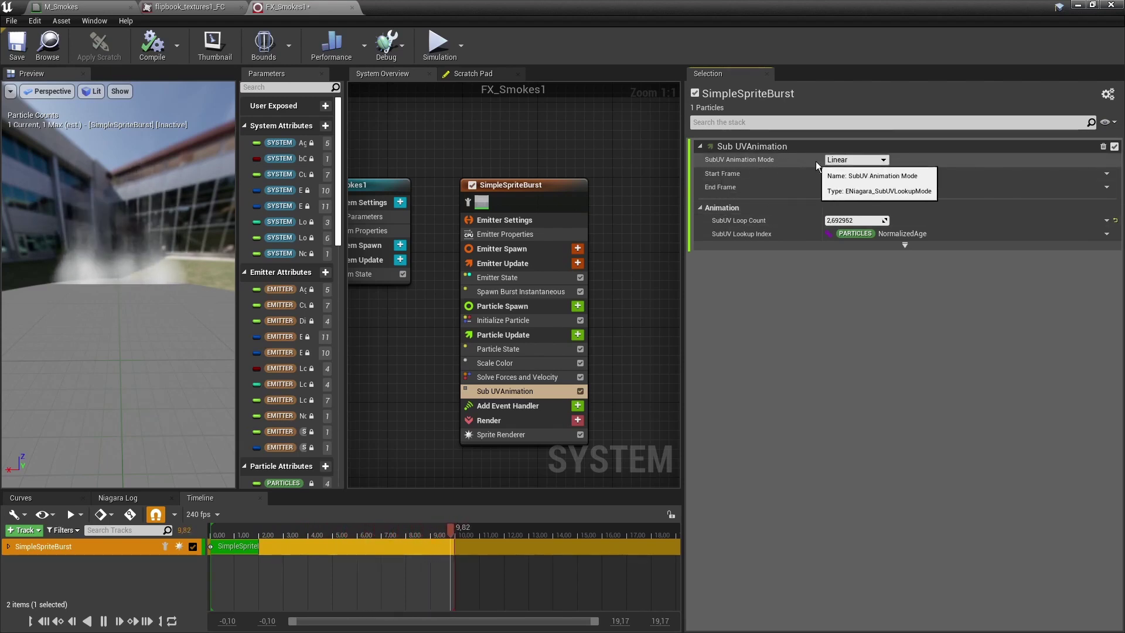
# Try the Curve and Random SubUV animation modes on the Sub UVAnimation module
pyautogui.click(844, 160)
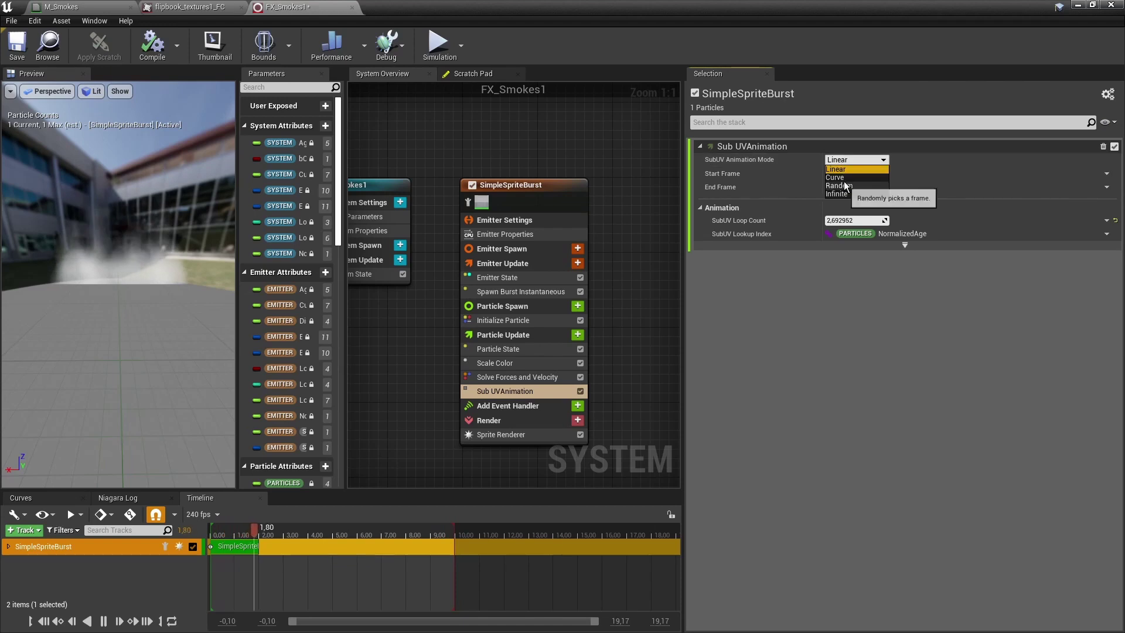
pyautogui.click(835, 177)
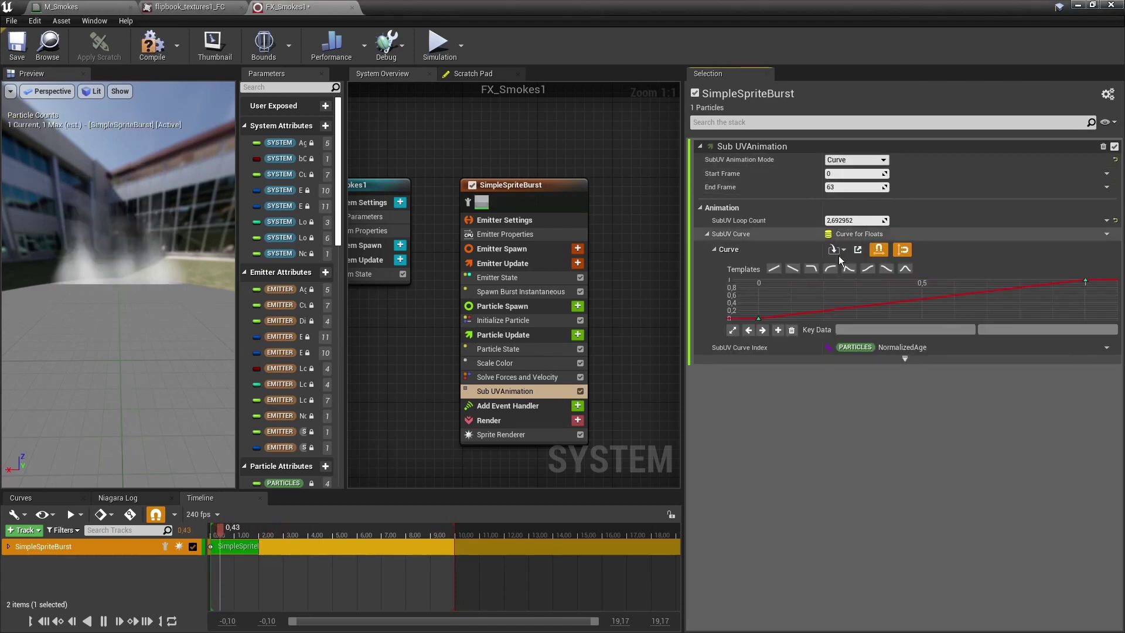
pyautogui.click(856, 160)
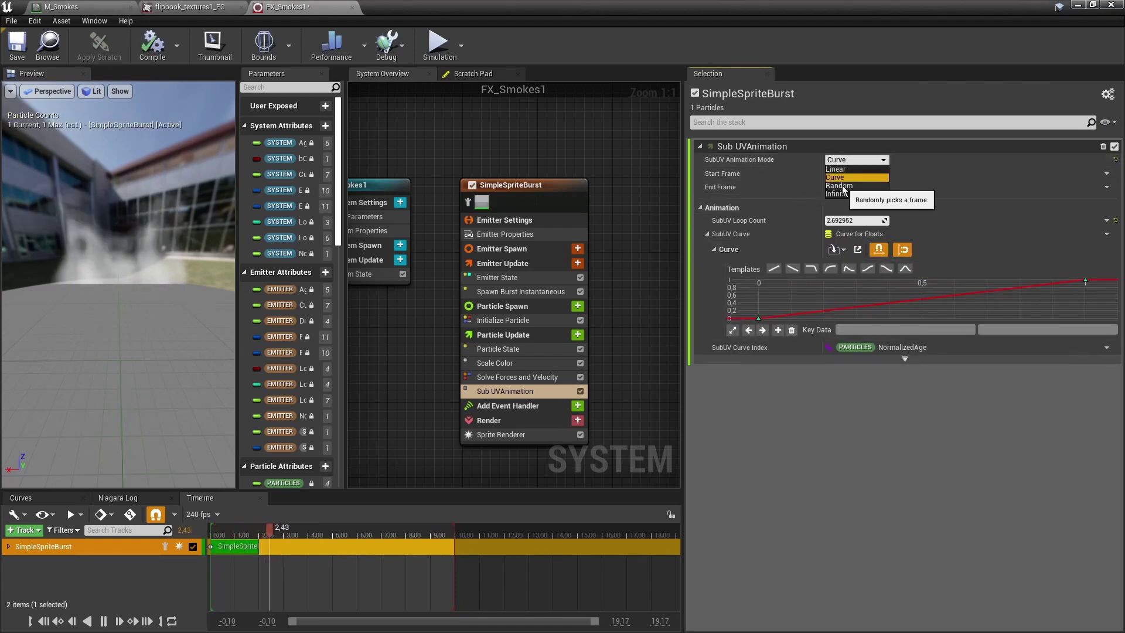
pyautogui.click(842, 185)
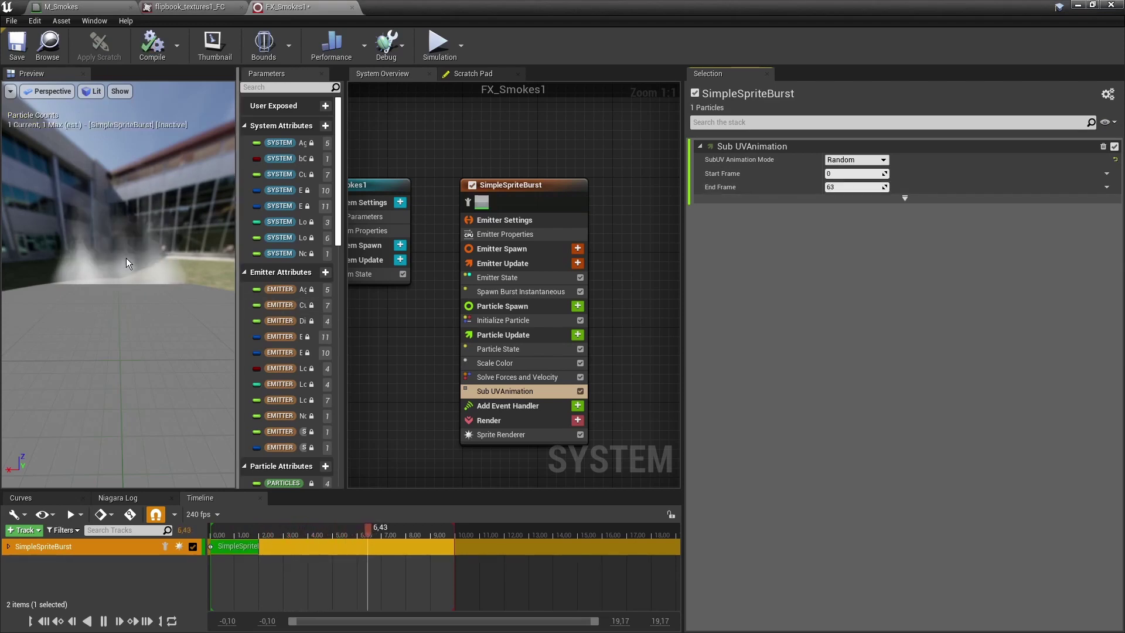
# Set the SubUV Animation Mode to Infinite, with a play rate of about 0.625 and a start time offset of about 1.43
pyautogui.click(835, 160)
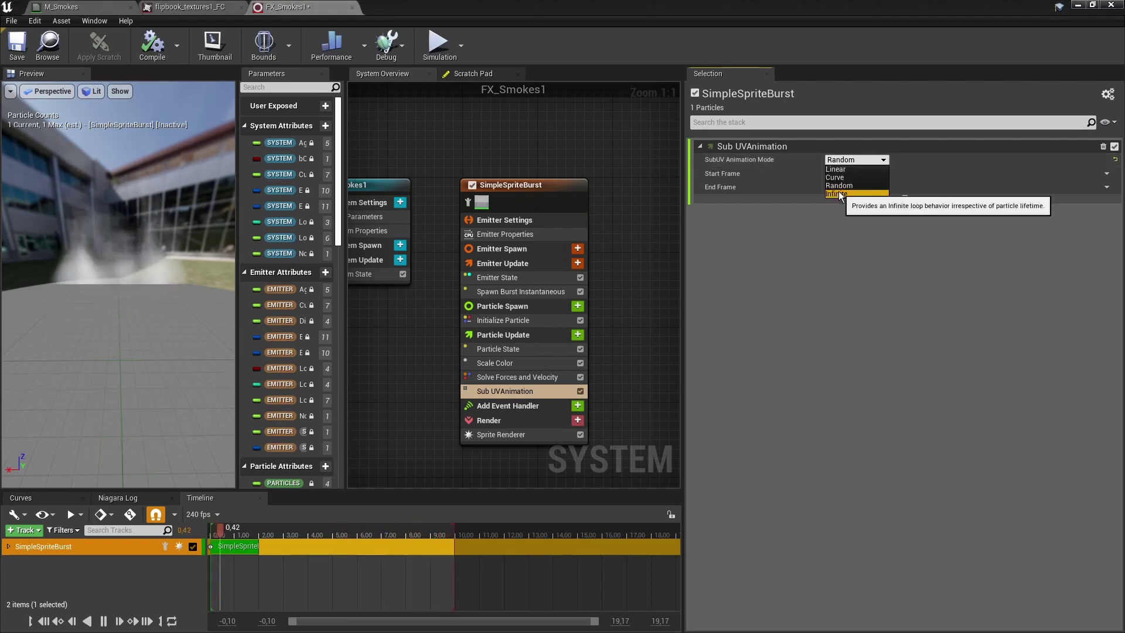
pyautogui.click(838, 192)
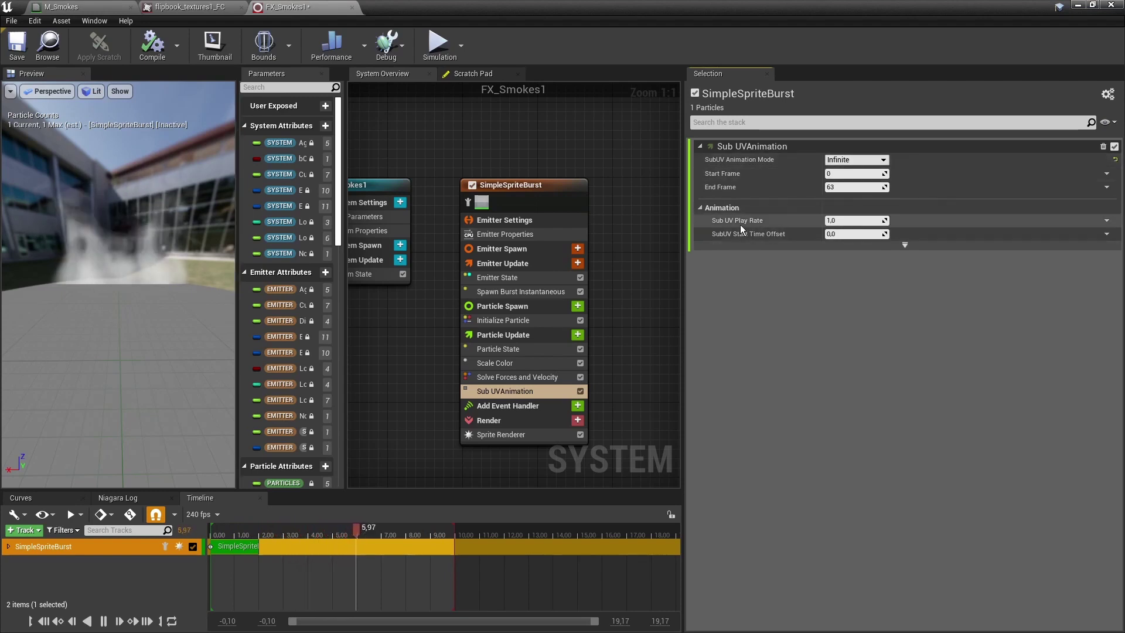
pyautogui.moveTo(849, 221)
pyautogui.mouseDown()
pyautogui.moveTo(821, 220)
pyautogui.moveTo(851, 221)
pyautogui.mouseUp()
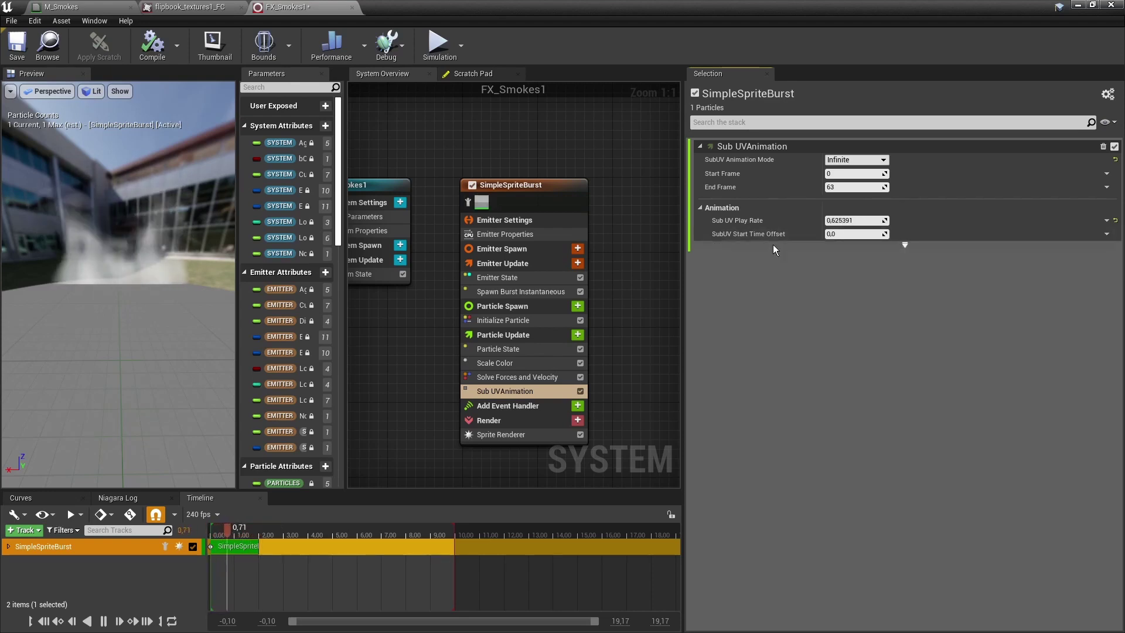
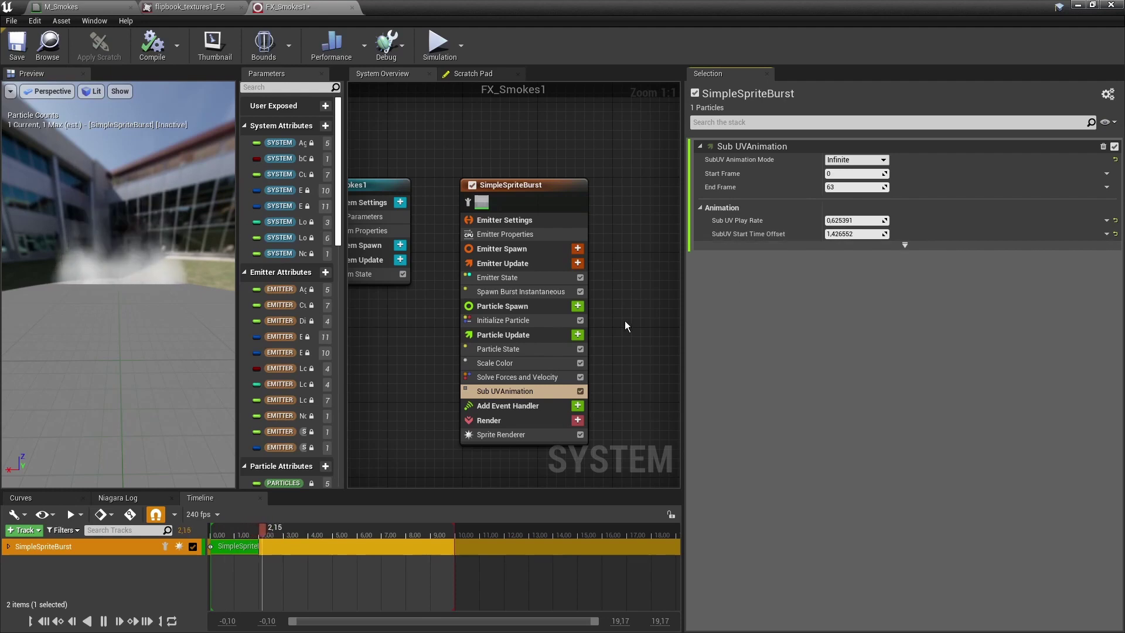
# Set the Spawn Count of Spawn Burst Instantaneous to 15
pyautogui.click(509, 291)
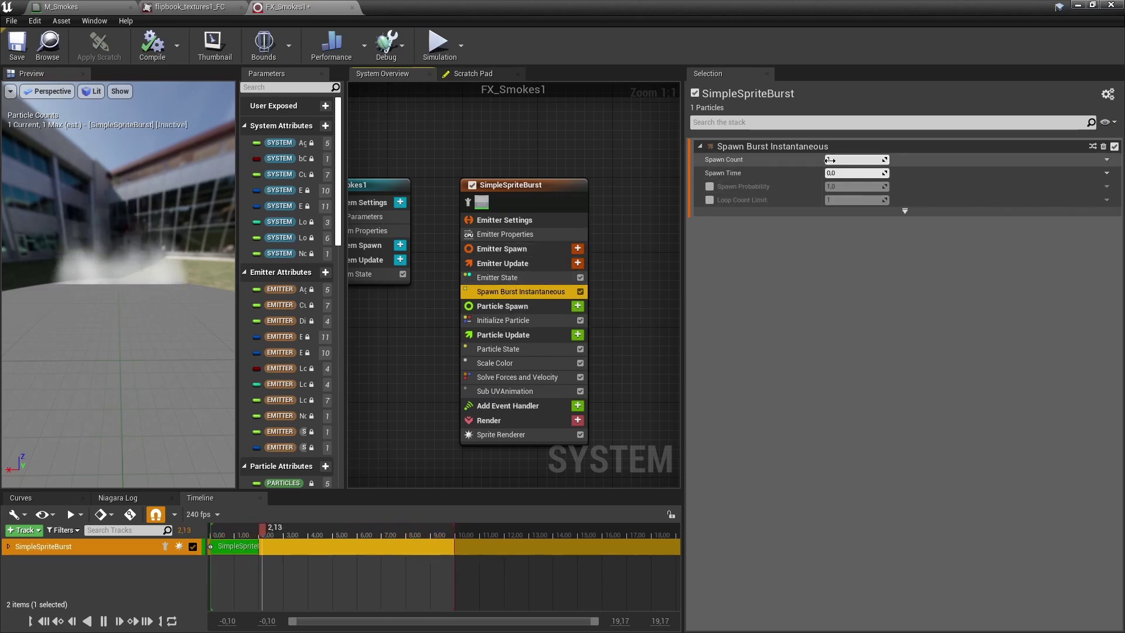
pyautogui.click(848, 162)
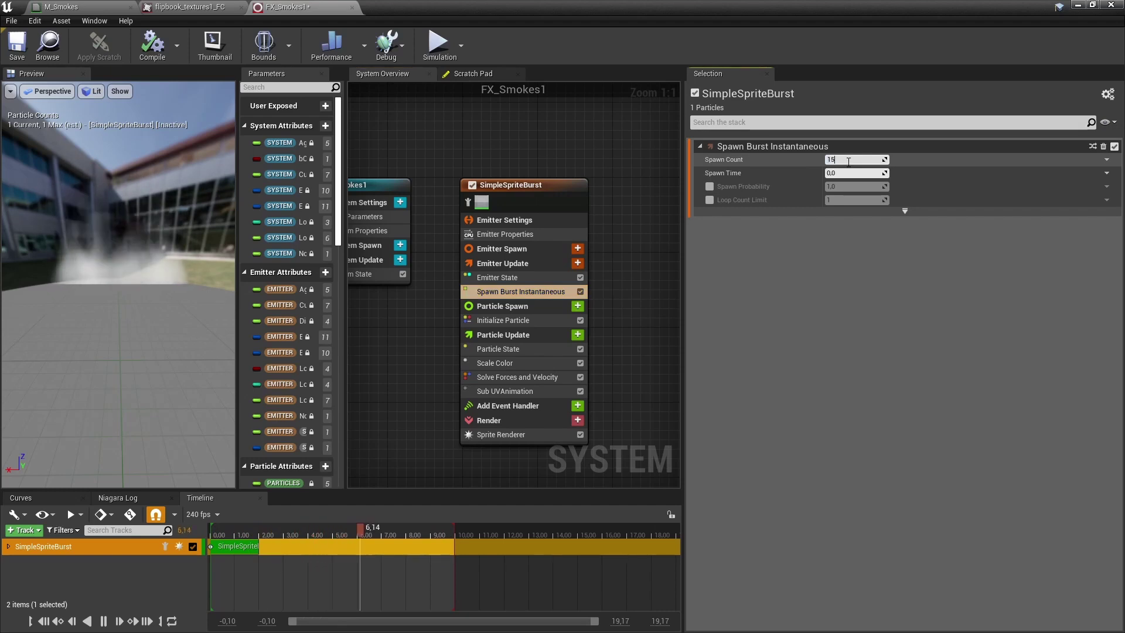
pyautogui.write('15')
pyautogui.press('Return')
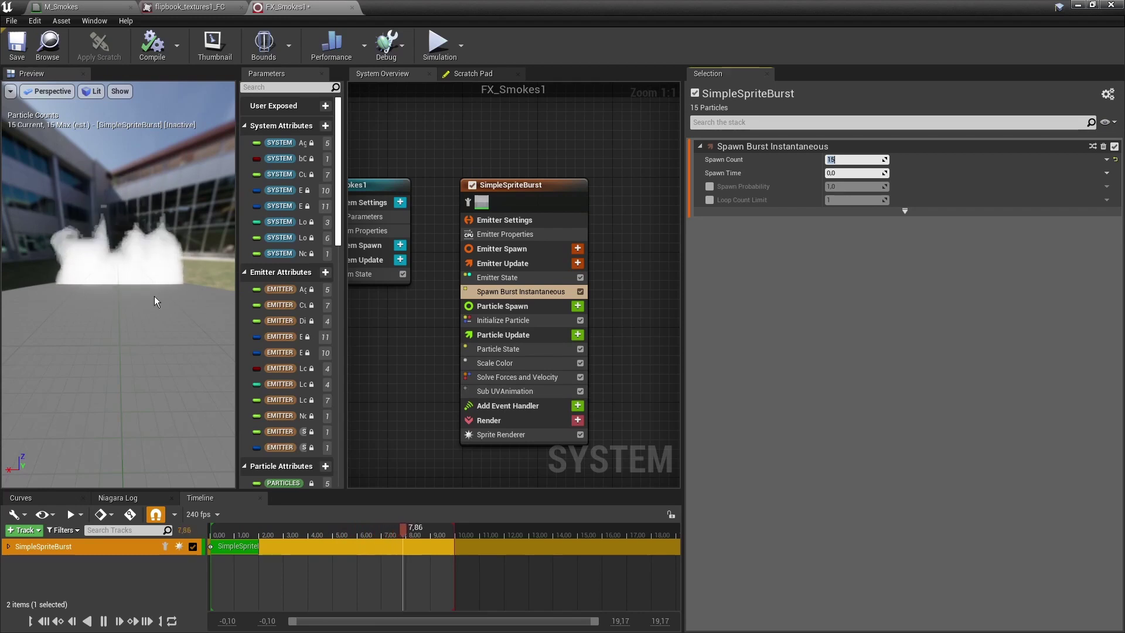
# Drive the Sub UVAnimation's SubUV Start Time Offset with a Random Range Float and set its maximum to 20
pyautogui.click(483, 392)
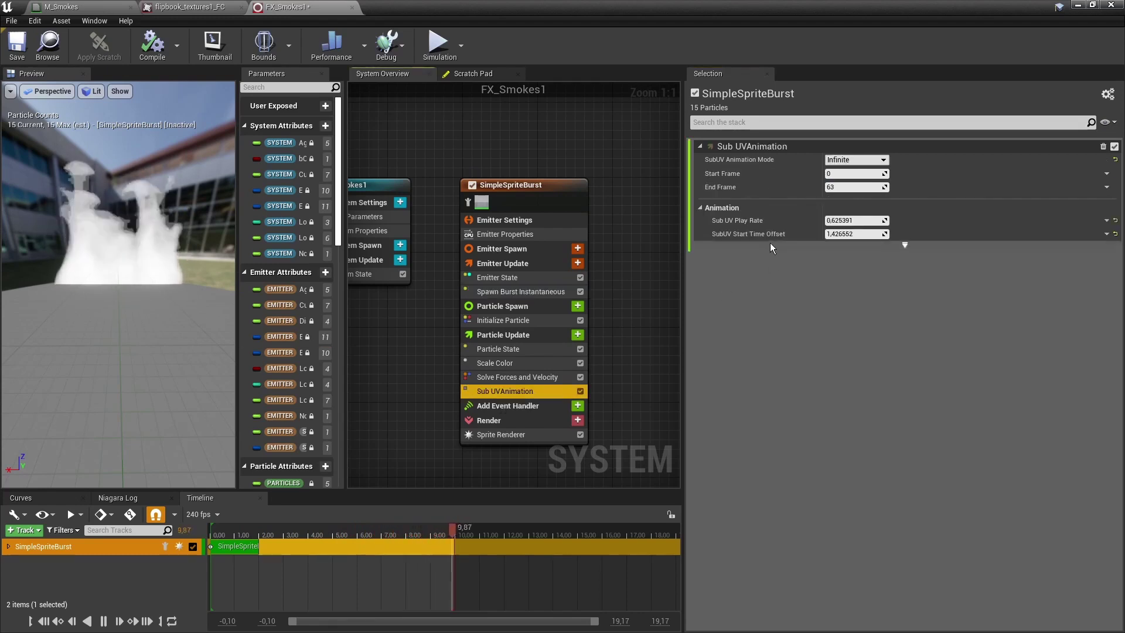
pyautogui.click(1107, 234)
pyautogui.write('random')
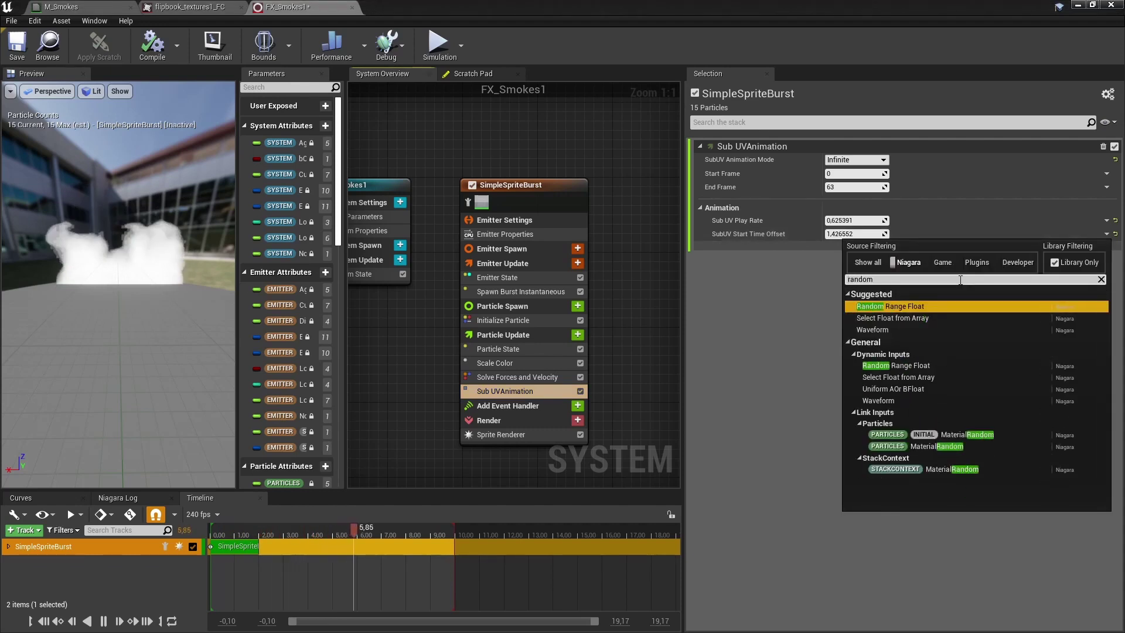
pyautogui.click(922, 306)
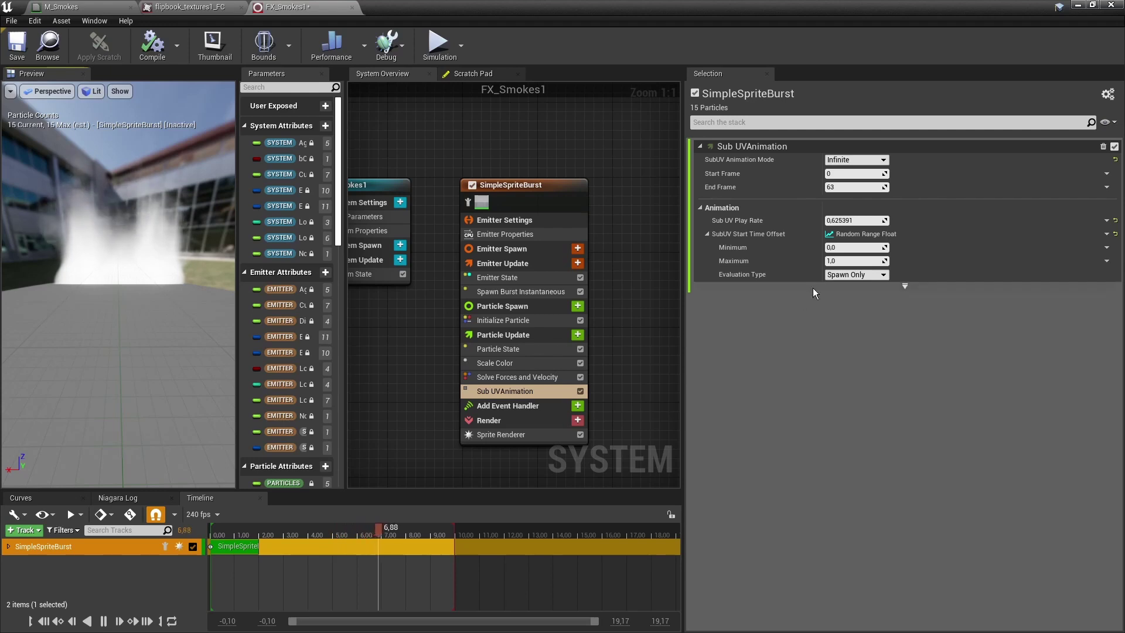
pyautogui.moveTo(828, 262); pyautogui.dragTo(861, 262)
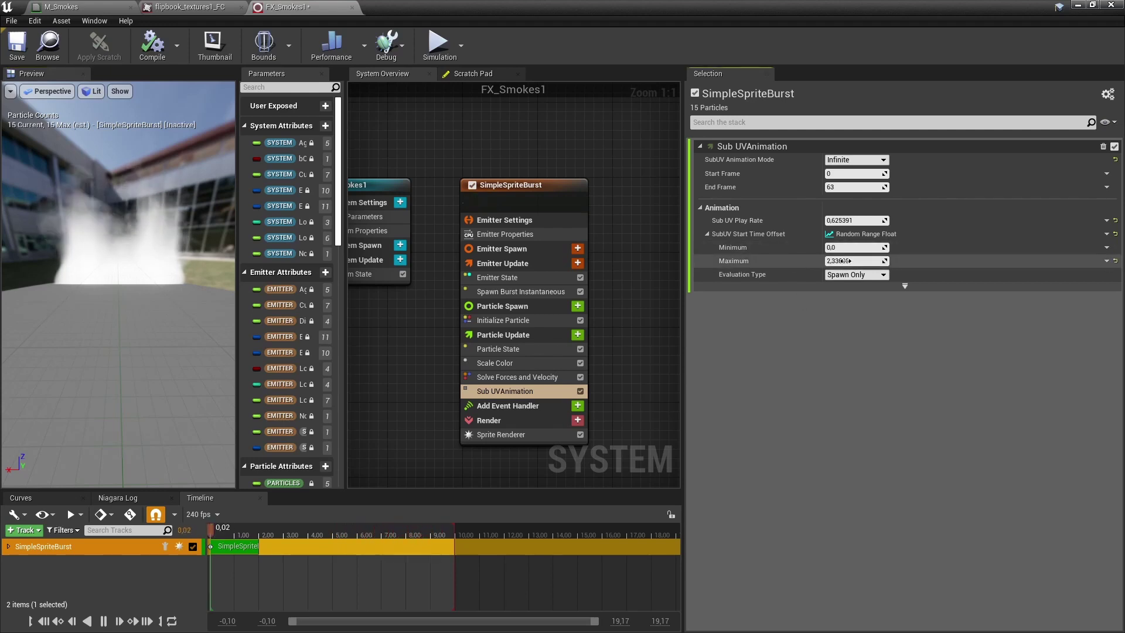
pyautogui.click(864, 261)
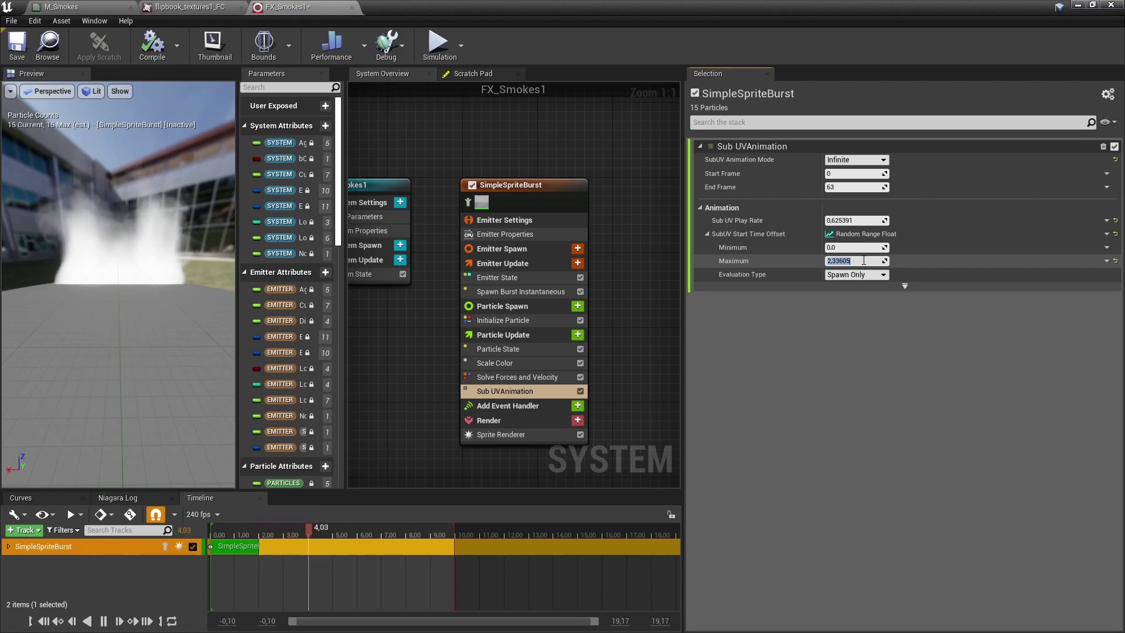
pyautogui.write('20')
pyautogui.press('Return')
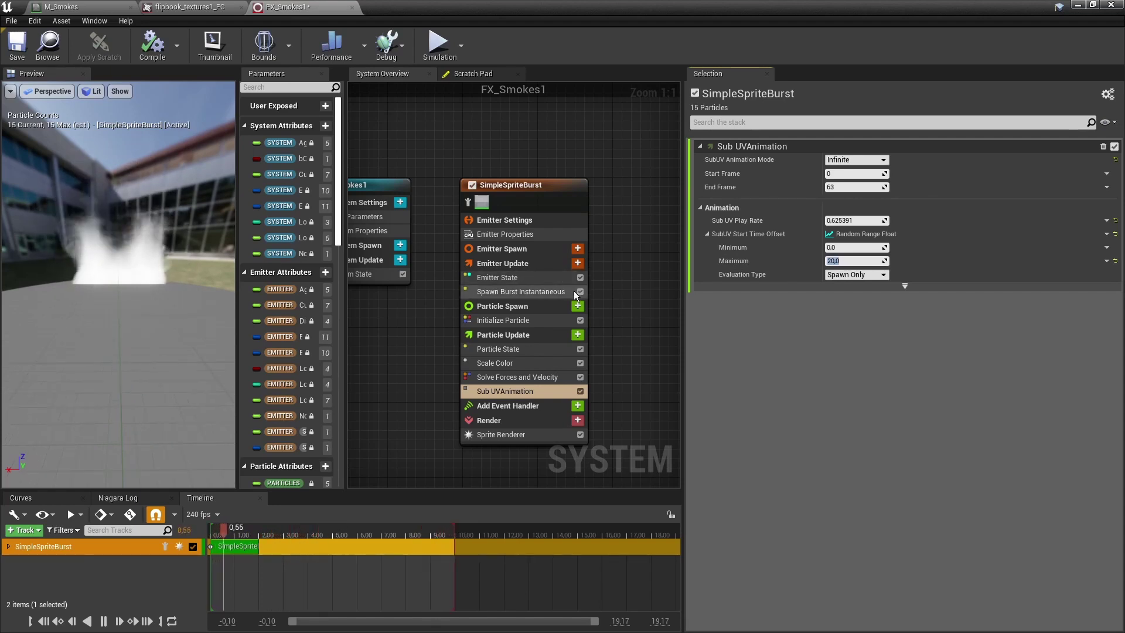
# Add a Box Location module to Particle Spawn with a Box Size of 400 × 400 × 10
pyautogui.click(484, 307)
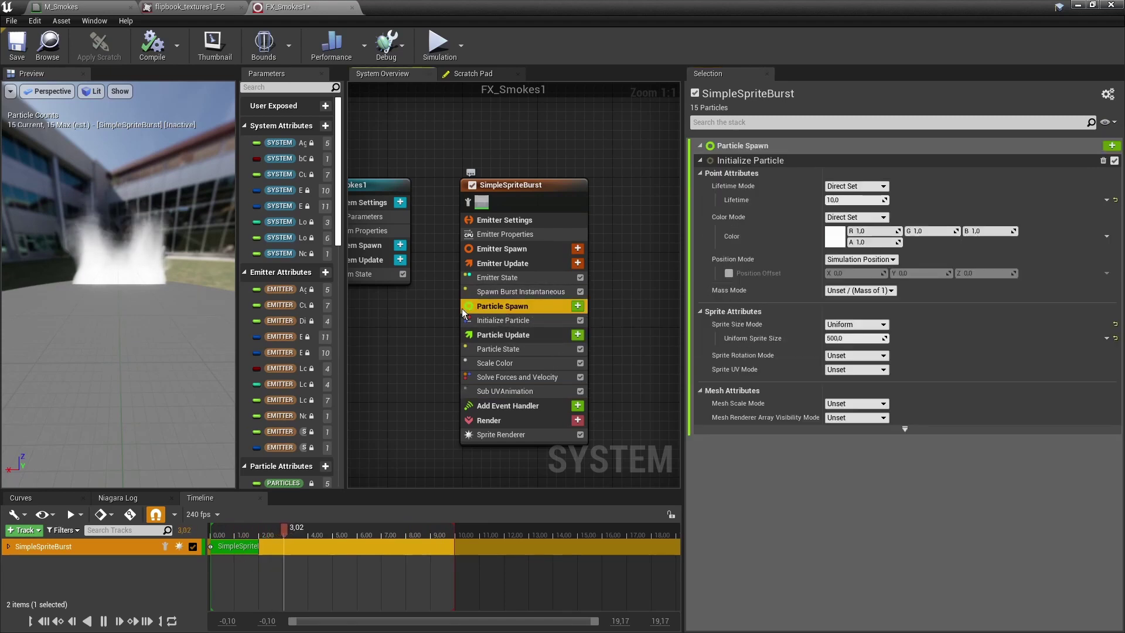
pyautogui.click(578, 307)
pyautogui.write('box')
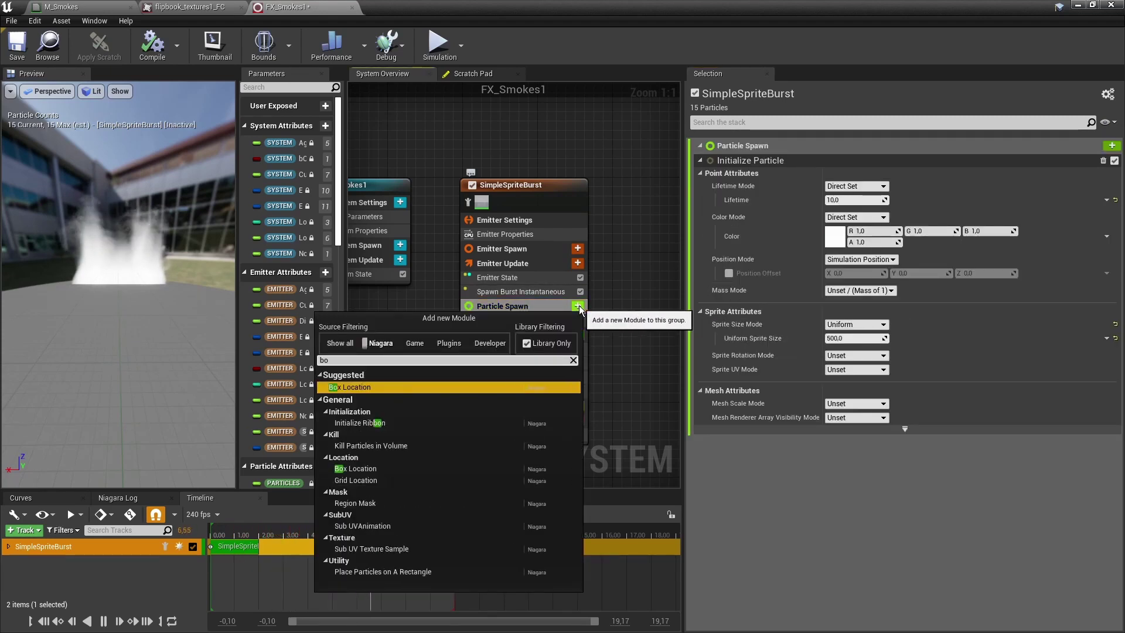
pyautogui.click(350, 387)
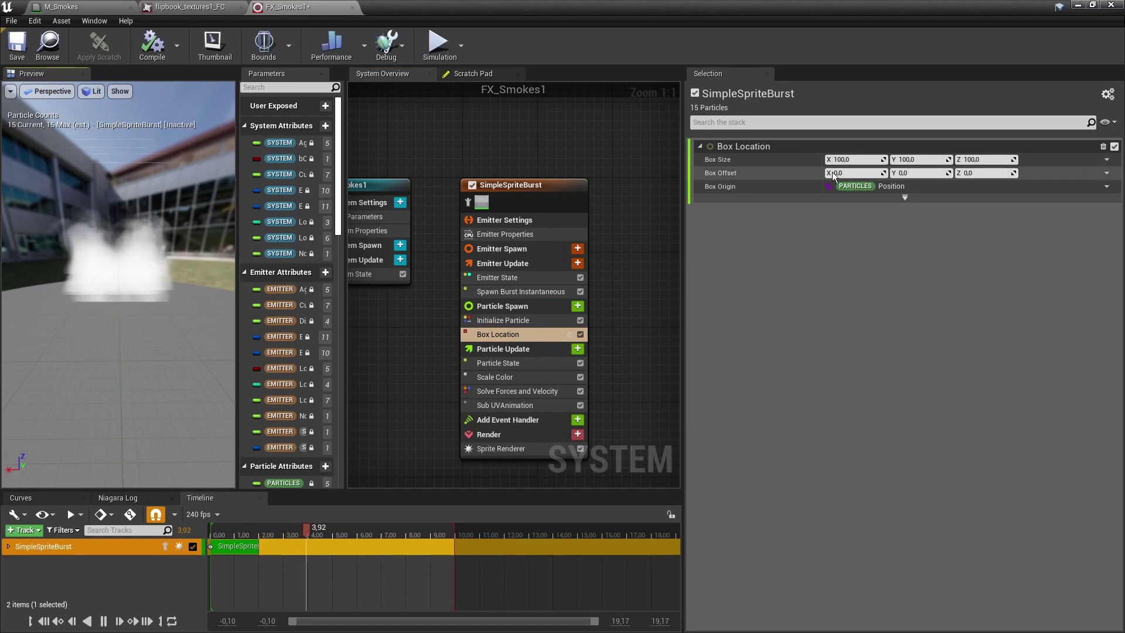
pyautogui.click(848, 160)
pyautogui.write('400')
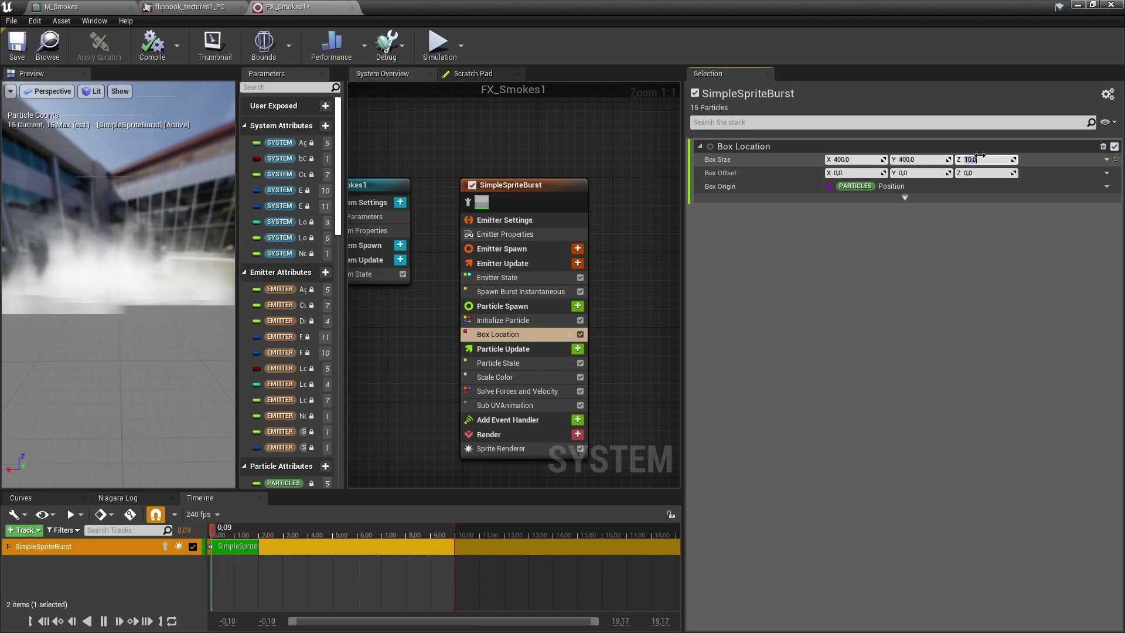
# Inspect the spread smoke in the preview, and move the Niagara editor window aside to examine it in the level
pyautogui.moveTo(151, 305); pyautogui.dragTo(229, 304)
pyautogui.moveTo(76, 302); pyautogui.dragTo(133, 299)
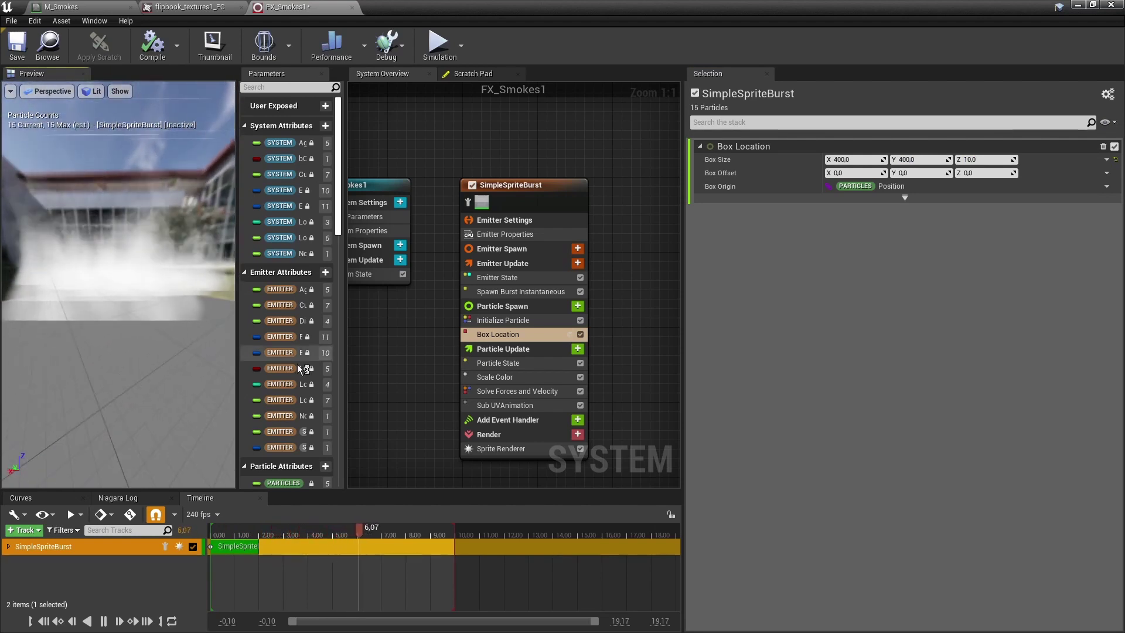
pyautogui.moveTo(403, 384); pyautogui.dragTo(470, 321, button='right')
pyautogui.scroll(-1, 470, 321)
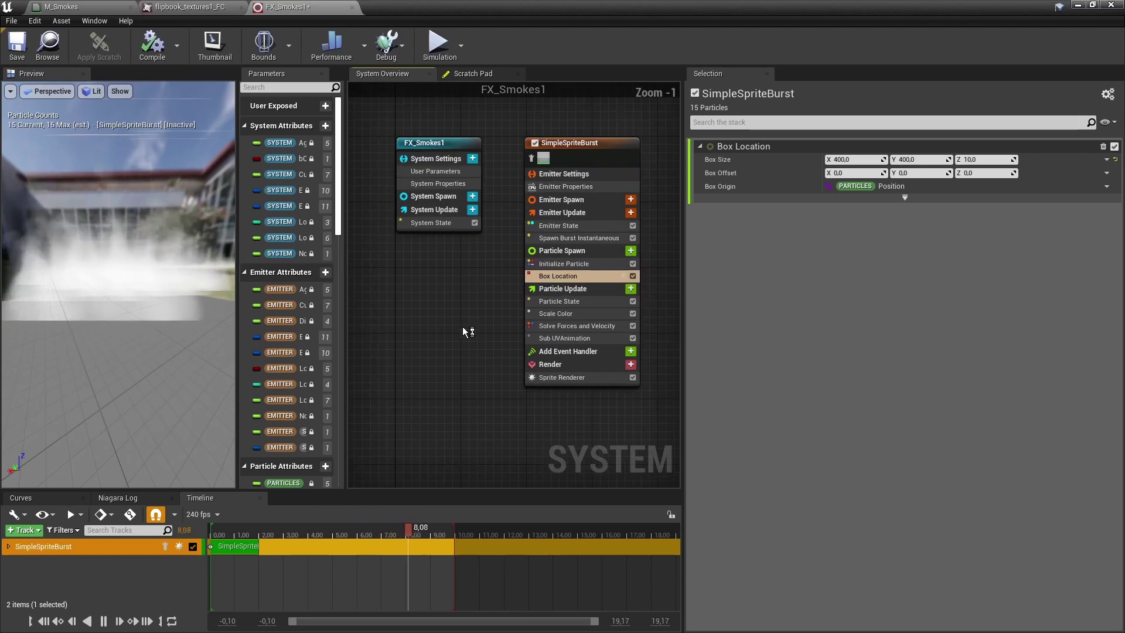
pyautogui.moveTo(487, 7); pyautogui.dragTo(842, 103)
pyautogui.keyDown('alt'); pyautogui.moveTo(411, 258); pyautogui.dragTo(492, 267); pyautogui.keyUp('alt')
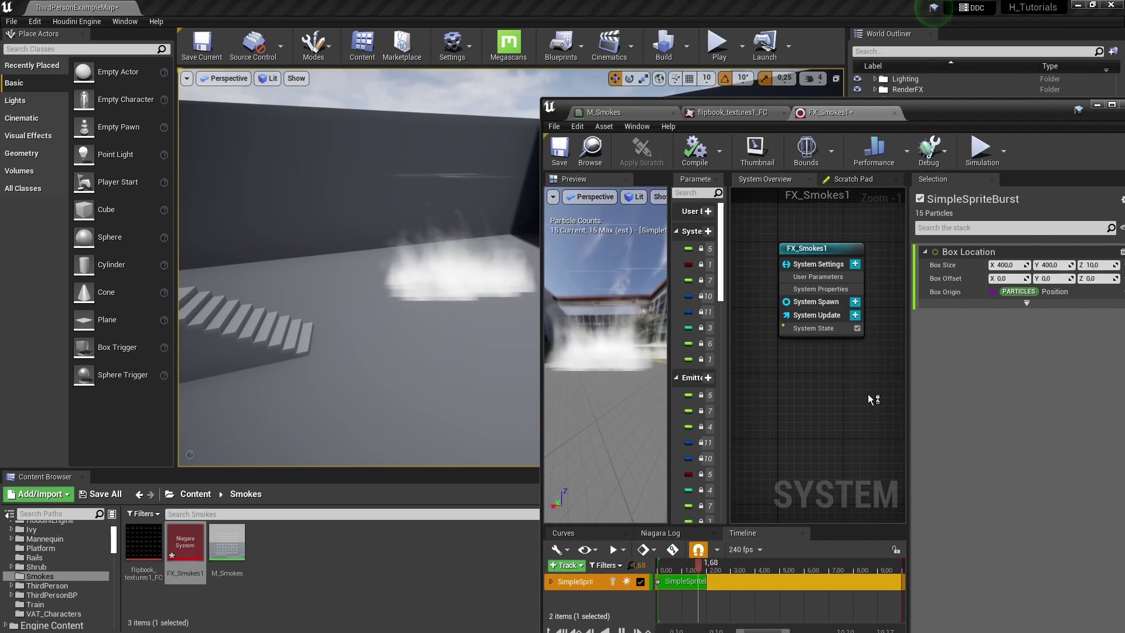
pyautogui.scroll(-3, 835, 330)
pyautogui.scroll(5, 820, 305)
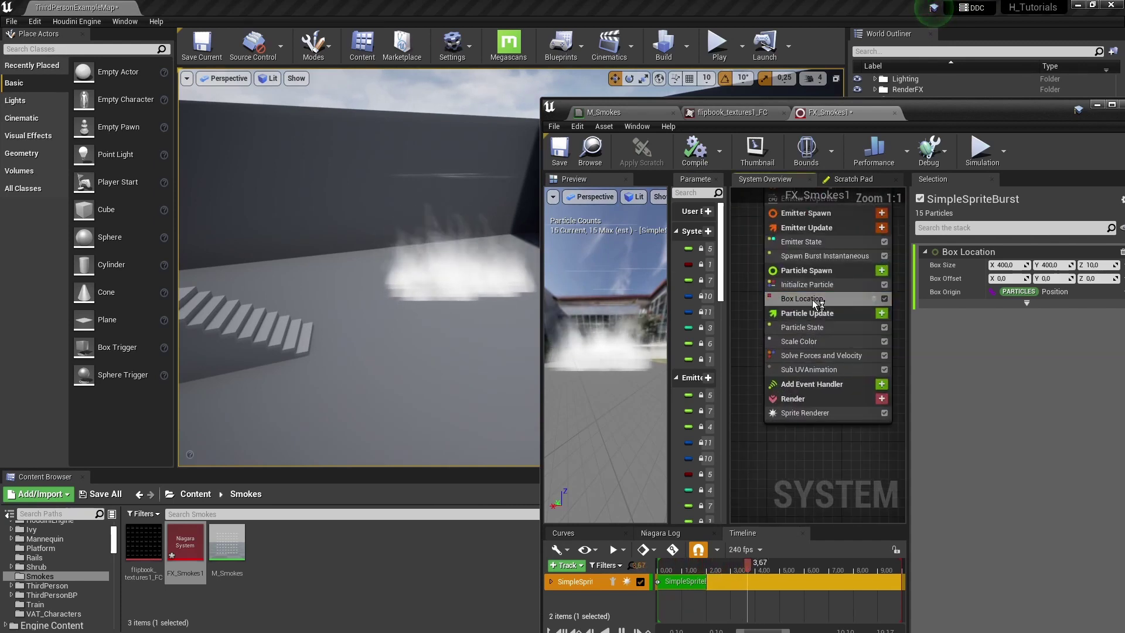
# In Initialize Particle, set Sprite Size Mode to Random Uniform with minimum 200 and maximum 500, and Sprite UV Mode to Random X
pyautogui.click(811, 286)
pyautogui.doubleClick(981, 112)
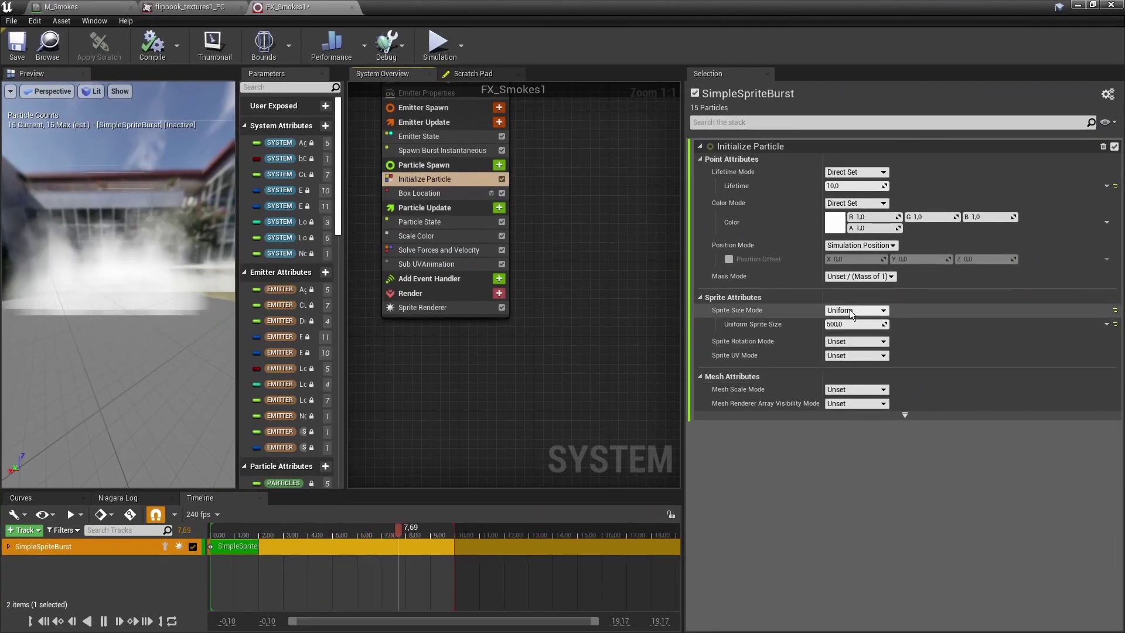
pyautogui.click(849, 309)
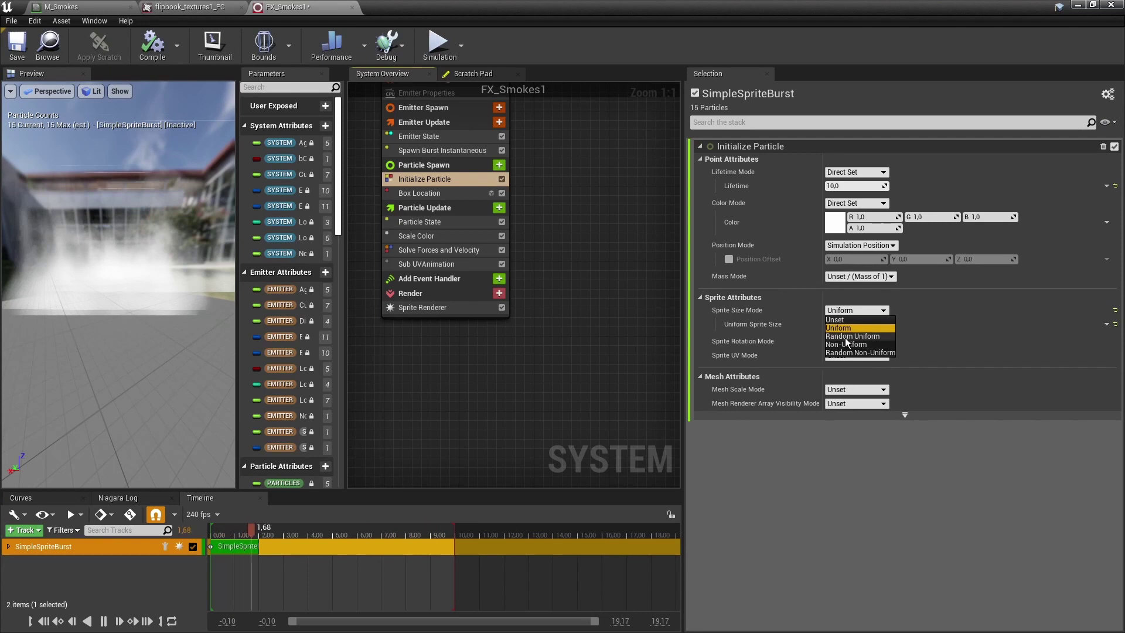
pyautogui.click(845, 338)
pyautogui.click(846, 325)
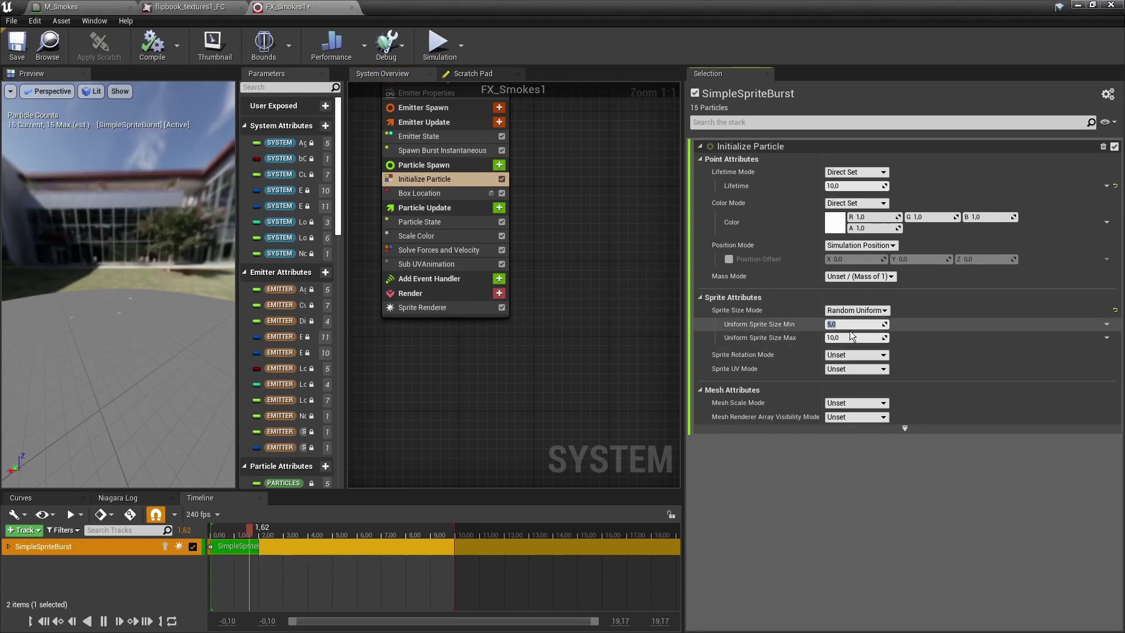
pyautogui.click(859, 338)
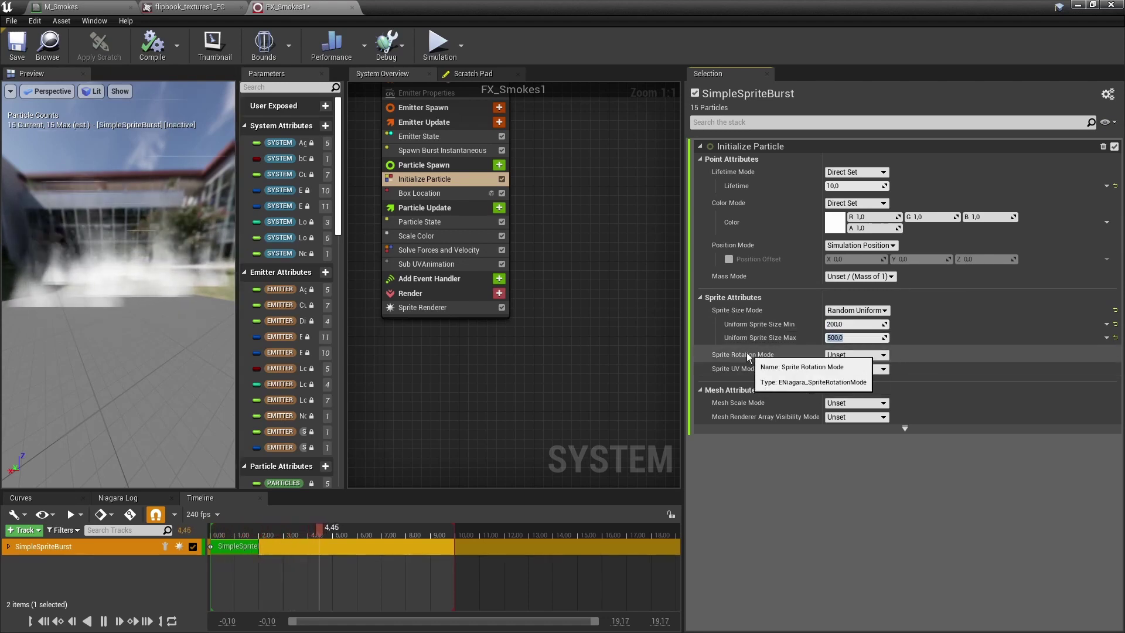
pyautogui.click(842, 368)
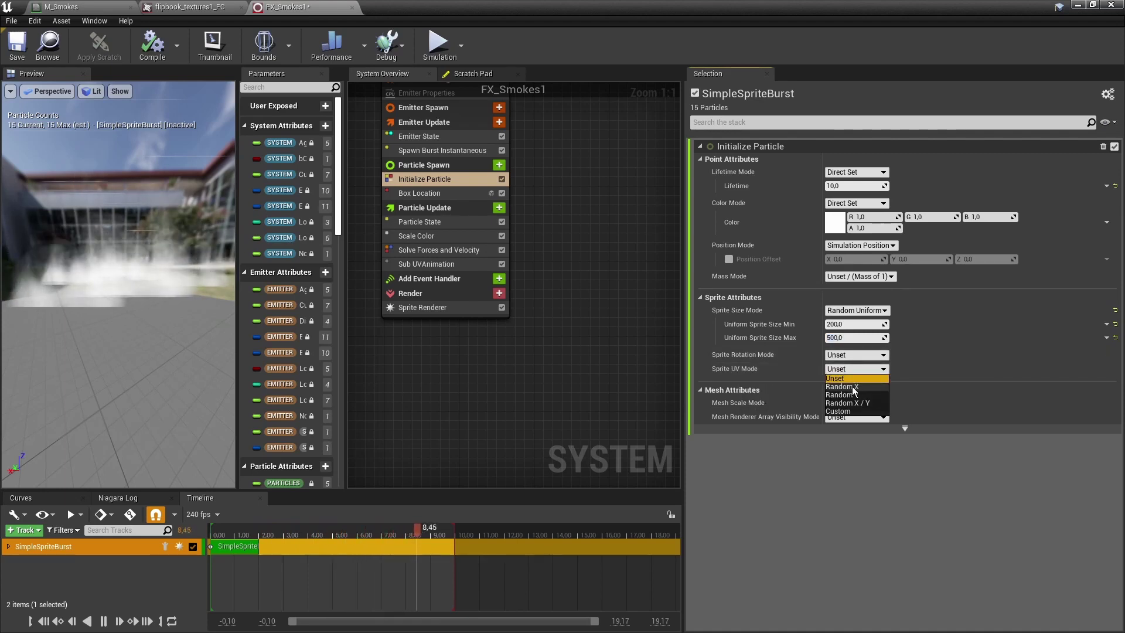
pyautogui.click(854, 388)
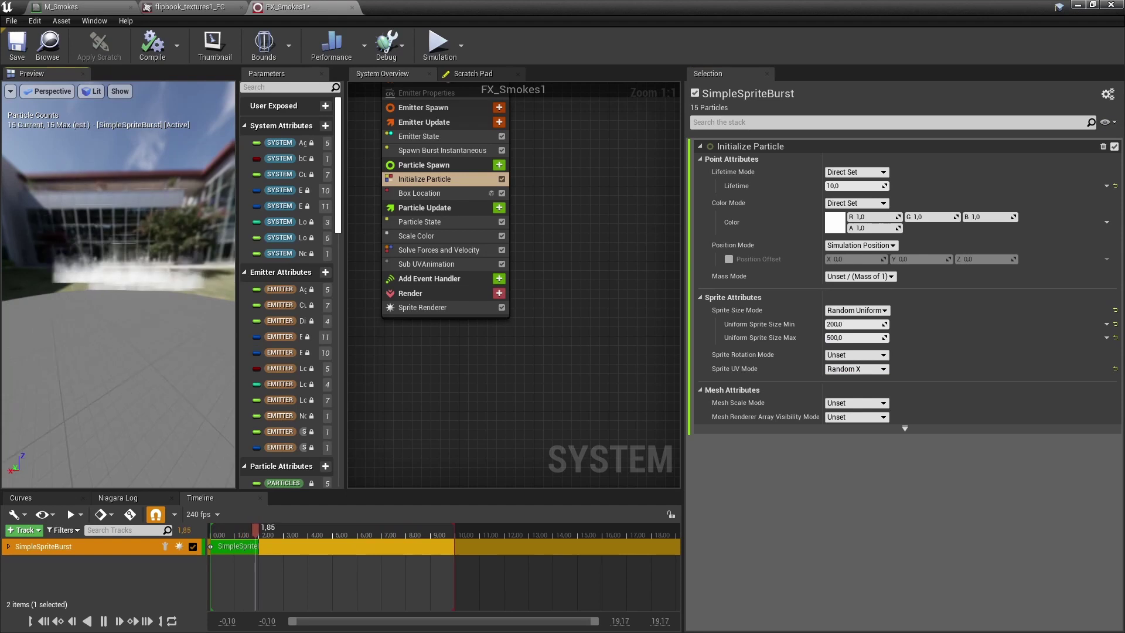
# Add a Color module to Particle Update and drive its color with Color from Curve
pyautogui.click(498, 208)
pyautogui.write('color')
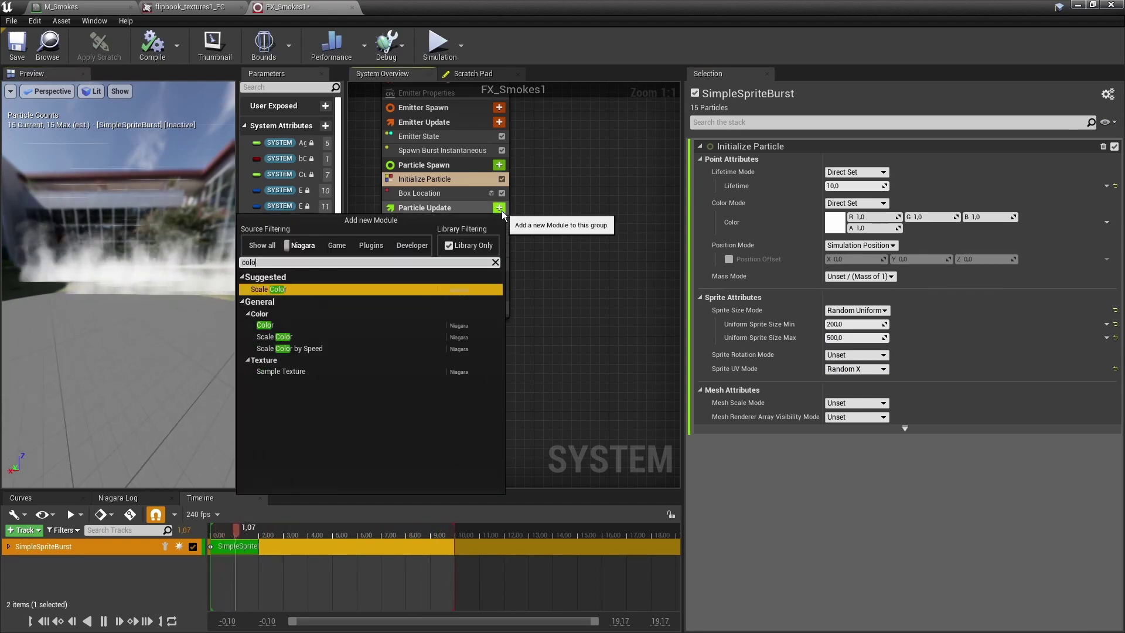
pyautogui.click(296, 326)
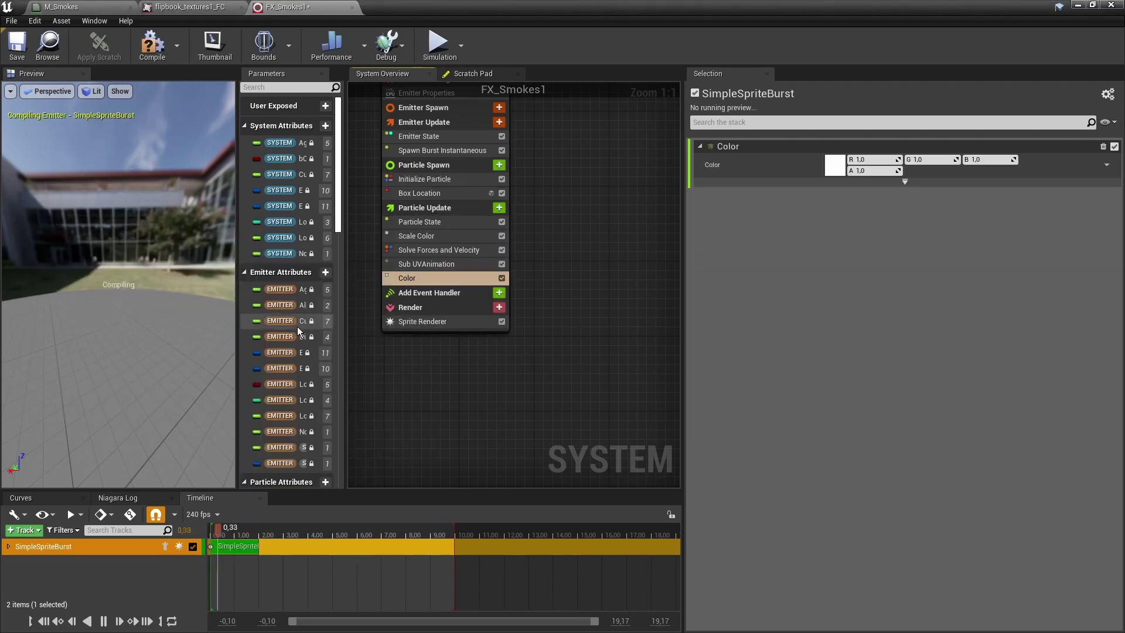
pyautogui.click(1107, 165)
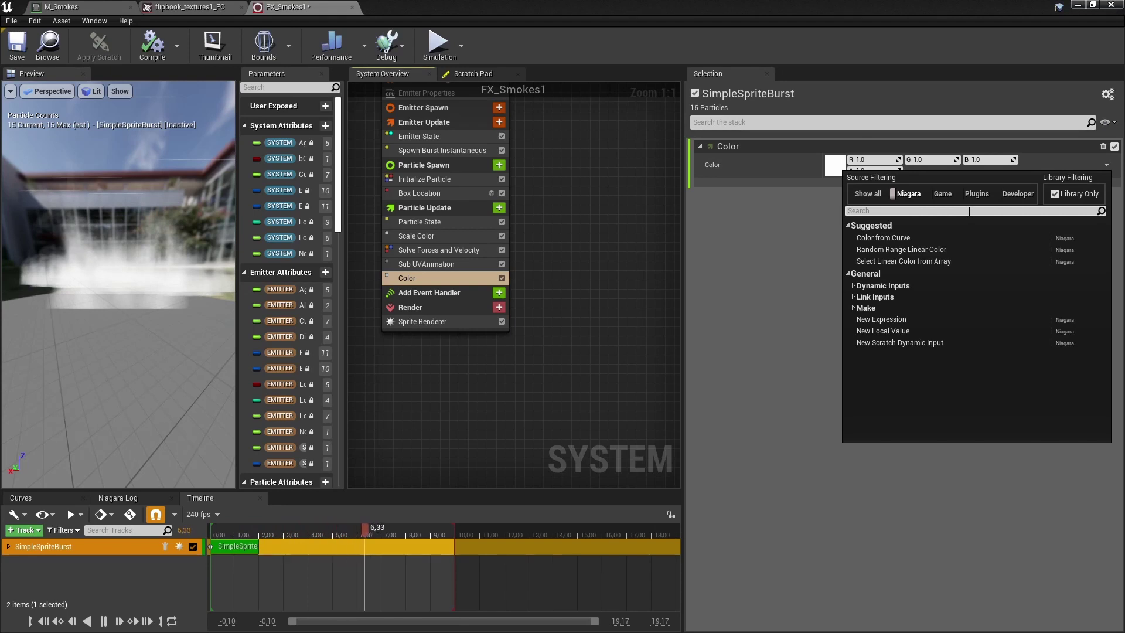
pyautogui.write('c')
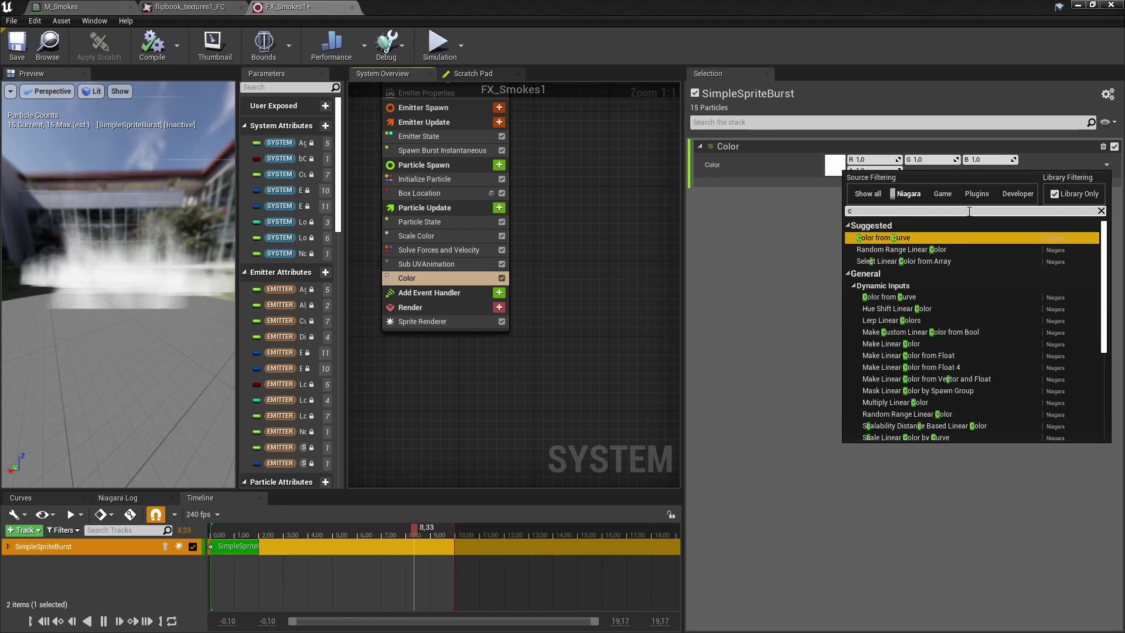
pyautogui.write('urve')
pyautogui.click(913, 237)
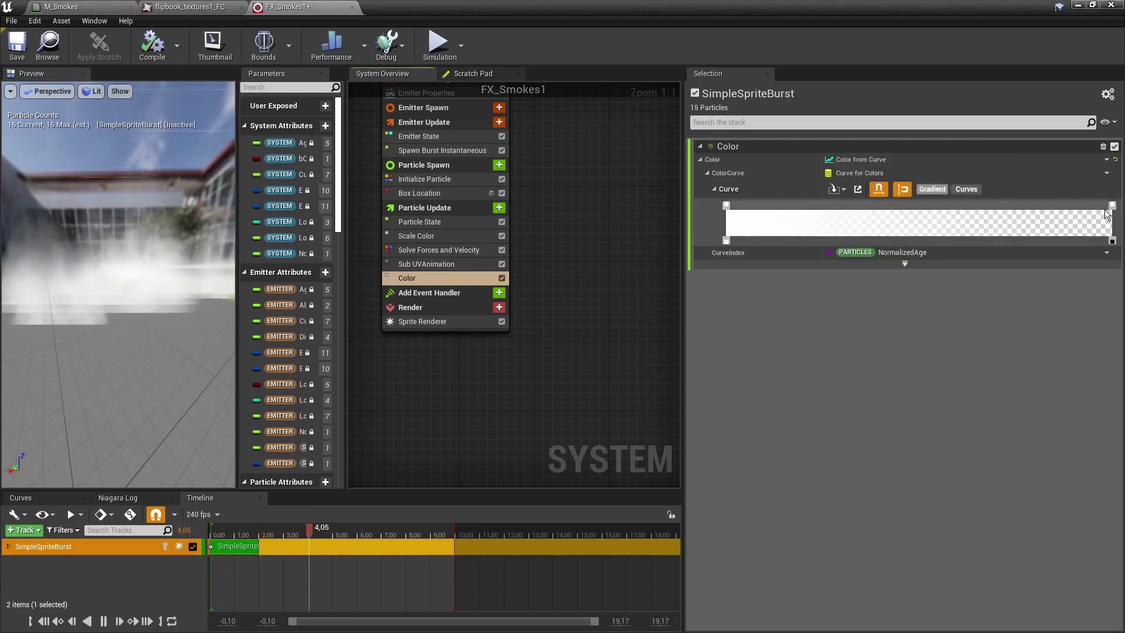
# Set the start color key of the Color module's gradient to light pink, about R 1.0, G 0.4375, B 0.4375
pyautogui.doubleClick(726, 206)
pyautogui.click(846, 303)
pyautogui.moveTo(877, 296)
pyautogui.mouseDown()
pyautogui.moveTo(871, 244)
pyautogui.moveTo(879, 296)
pyautogui.mouseUp()
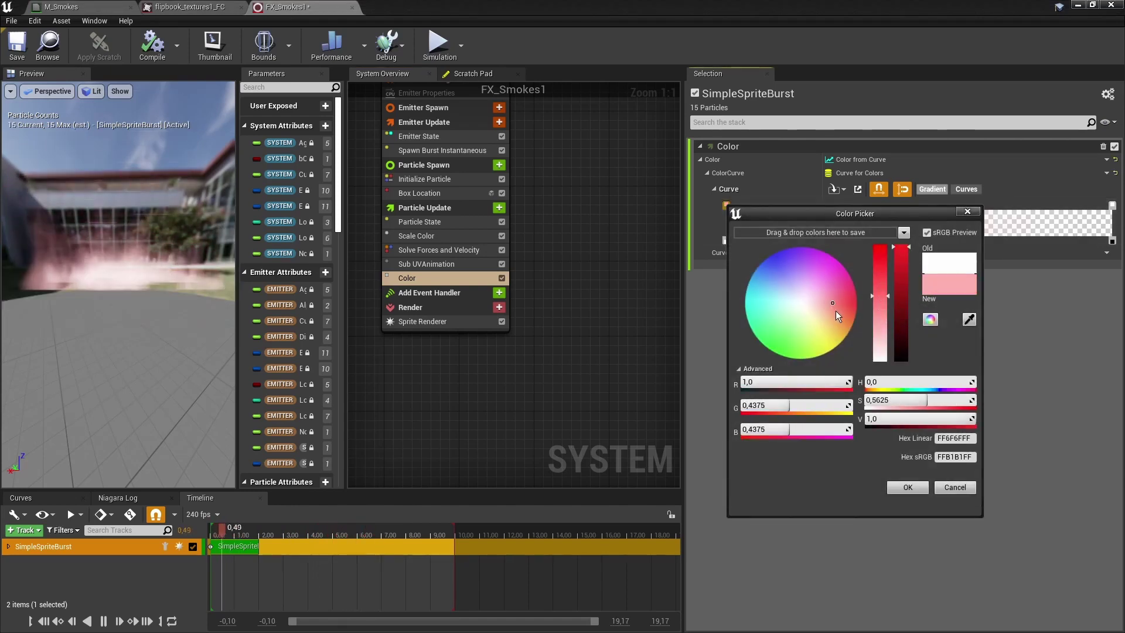
pyautogui.click(908, 488)
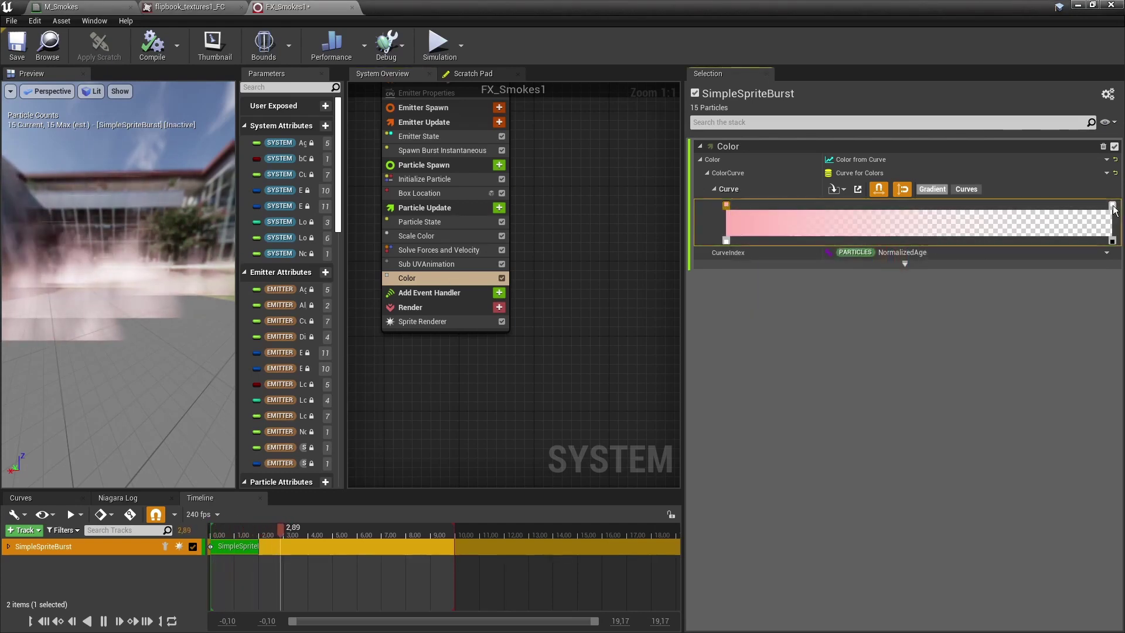
# Review how Particle Color feeds Base Color and Emissive Color in the M_Smokes material, and return to FX_Smokes1
pyautogui.click(92, 12)
pyautogui.moveTo(894, 333); pyautogui.dragTo(900, 336)
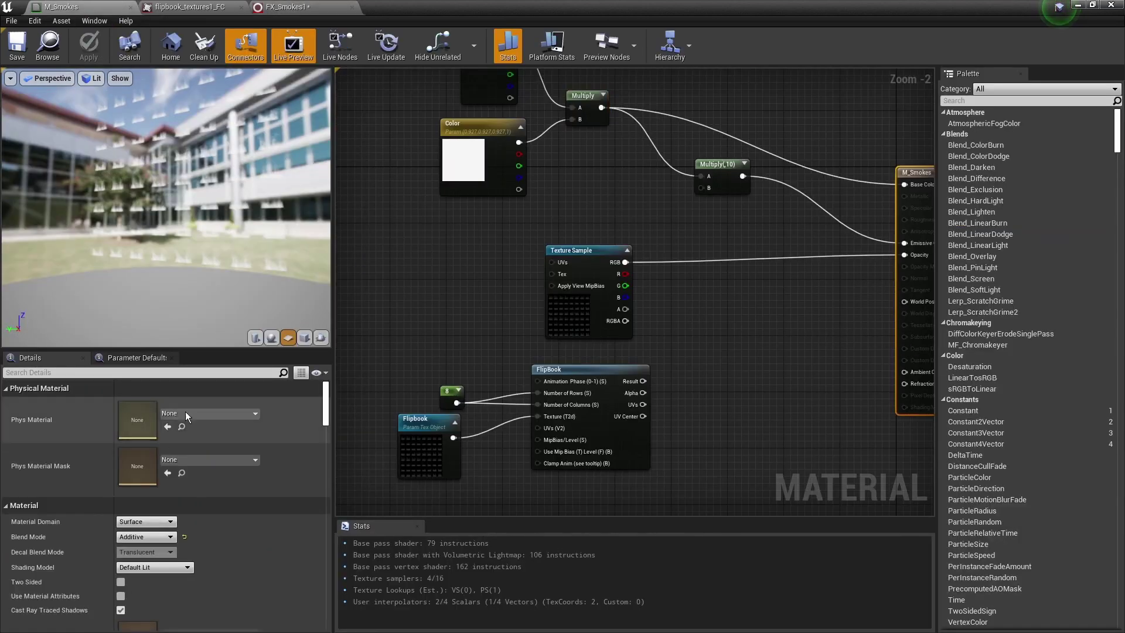
pyautogui.moveTo(610, 202); pyautogui.dragTo(552, 297, button='right')
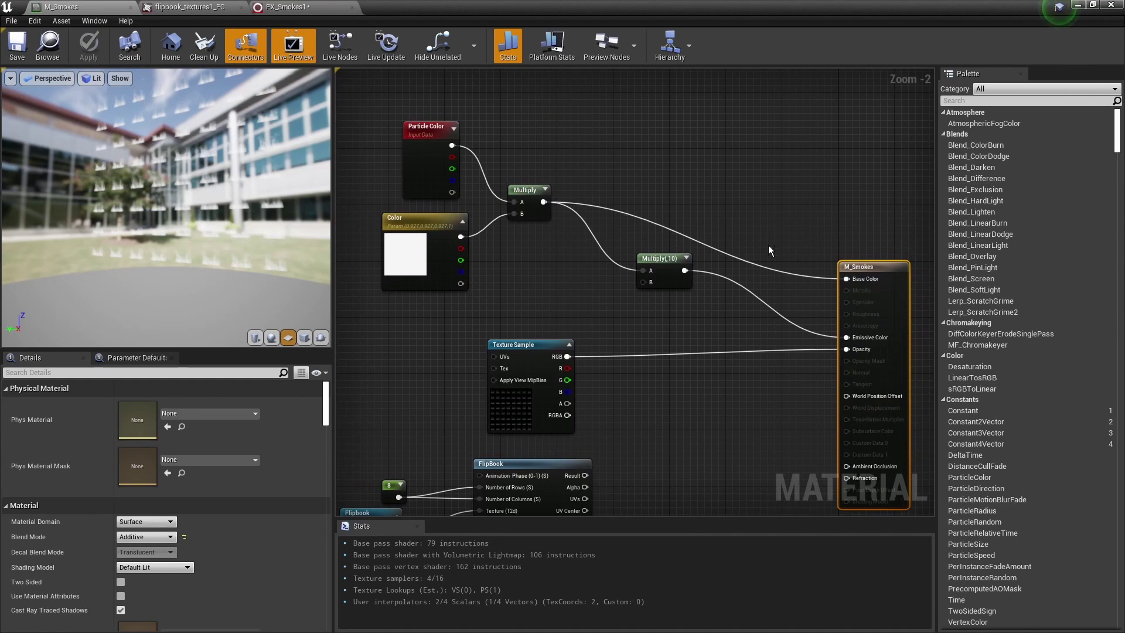
pyautogui.click(258, 7)
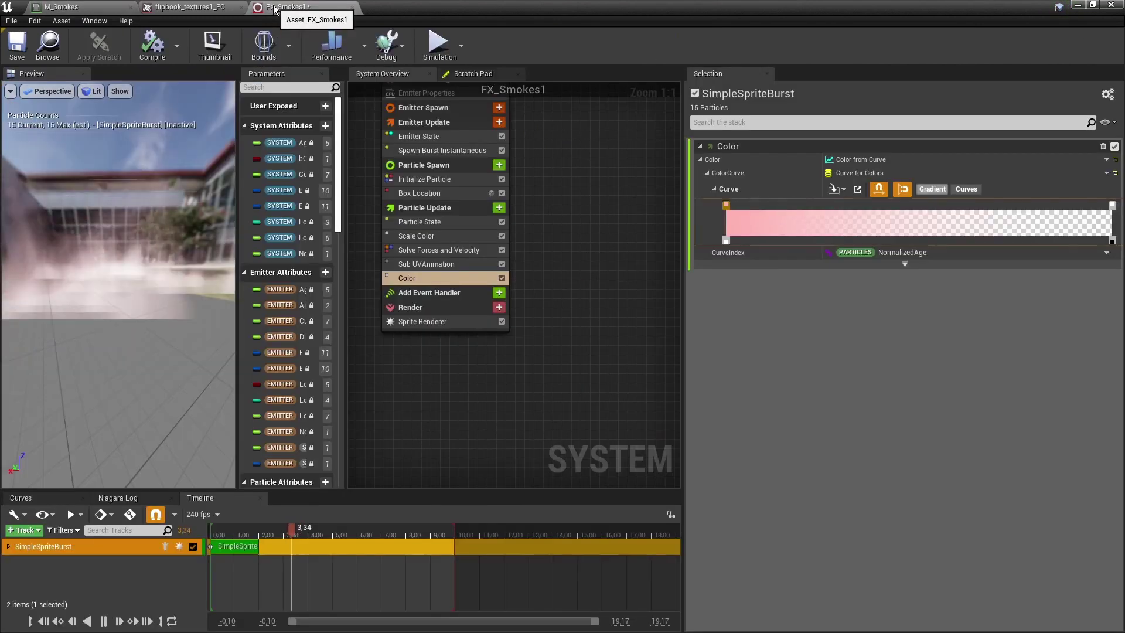
# Set the end color key of the Color module's gradient to a very dark grey with a value of about 0.036
pyautogui.doubleClick(1112, 206)
pyautogui.moveTo(1024, 286); pyautogui.dragTo(1024, 354)
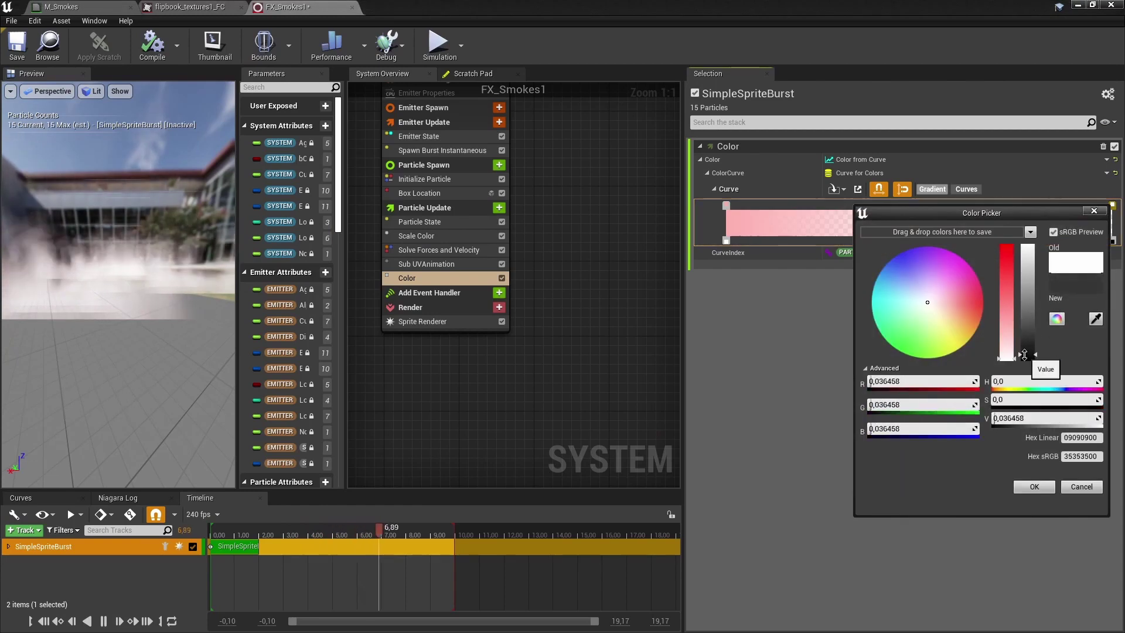
pyautogui.click(1031, 488)
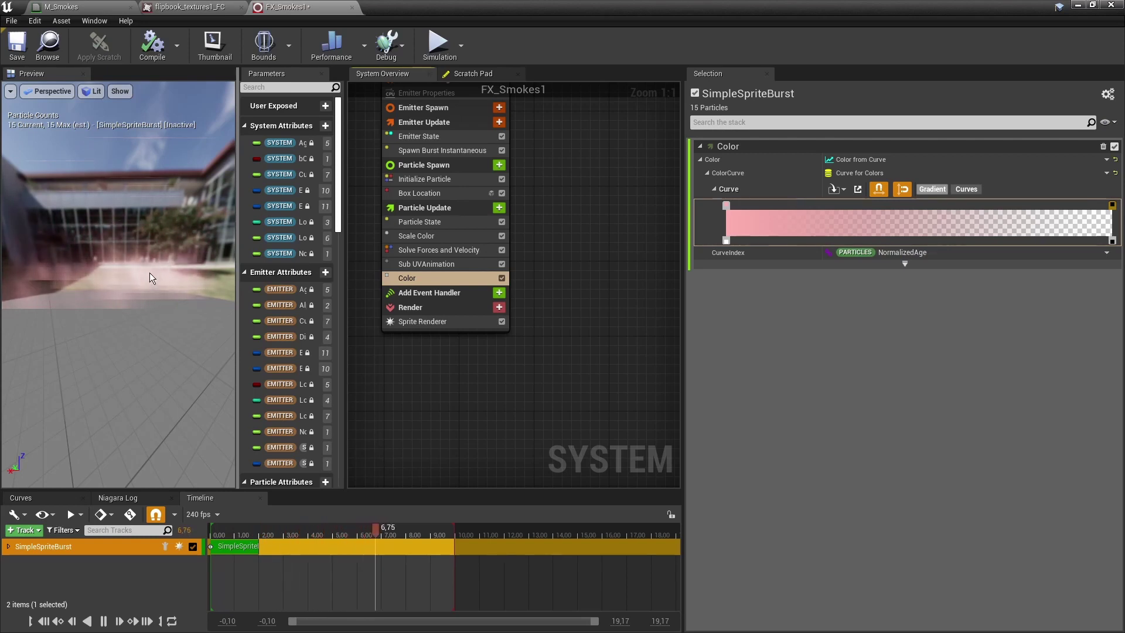
# Inspect the tinted smoke in the preview, and move the Niagara editor window aside to check it in the level
pyautogui.moveTo(130, 283)
pyautogui.mouseDown()
pyautogui.moveTo(151, 283)
pyautogui.moveTo(112, 283)
pyautogui.moveTo(122, 286)
pyautogui.mouseUp()
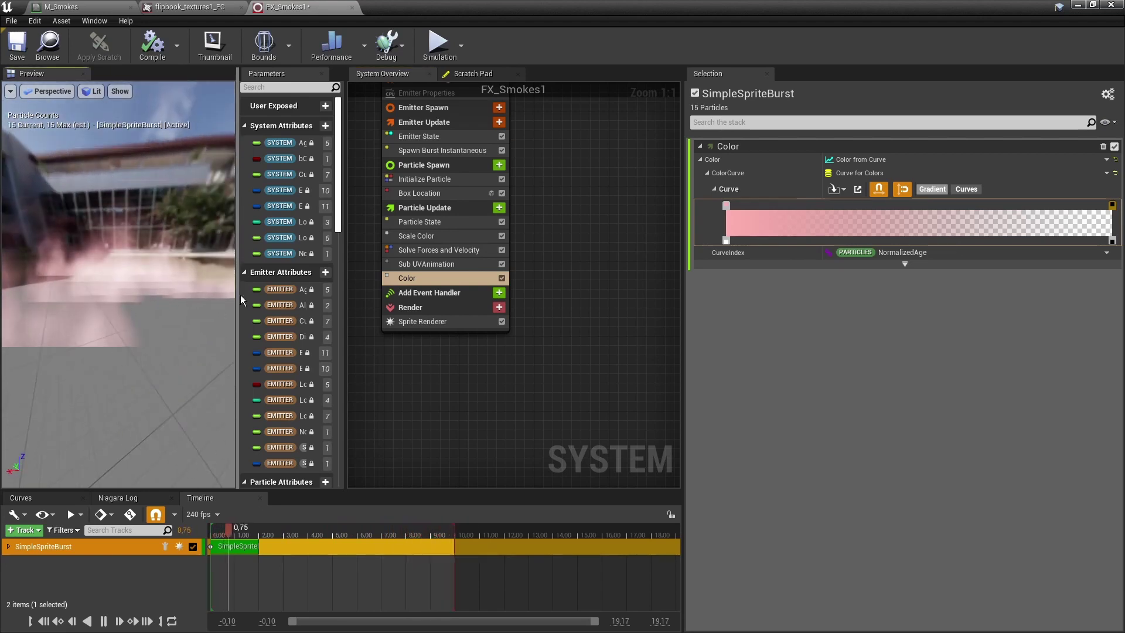
pyautogui.moveTo(446, 8); pyautogui.dragTo(870, 91)
pyautogui.moveTo(428, 252); pyautogui.dragTo(401, 217, button='right')
pyautogui.moveTo(359, 299)
pyautogui.mouseDown(button='right')
pyautogui.moveTo(375, 300)
pyautogui.moveTo(359, 299)
pyautogui.mouseUp(button='right')
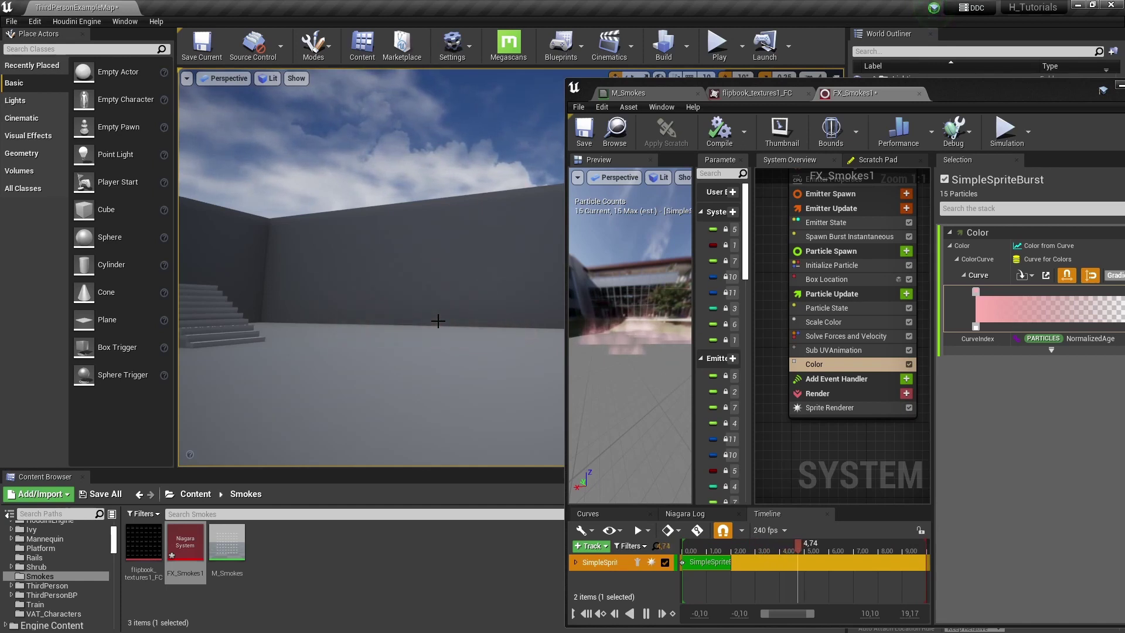
# Save and compile FX_Smokes1, and minimize the Niagara editor window to view the smoke in the level
pyautogui.click(585, 133)
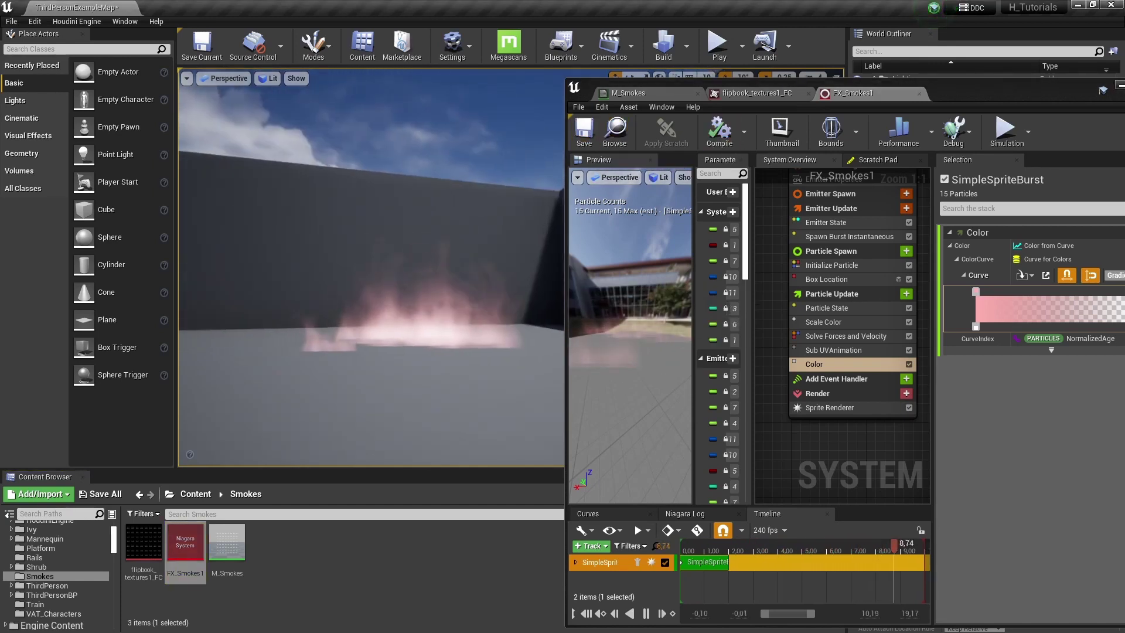
pyautogui.click(717, 134)
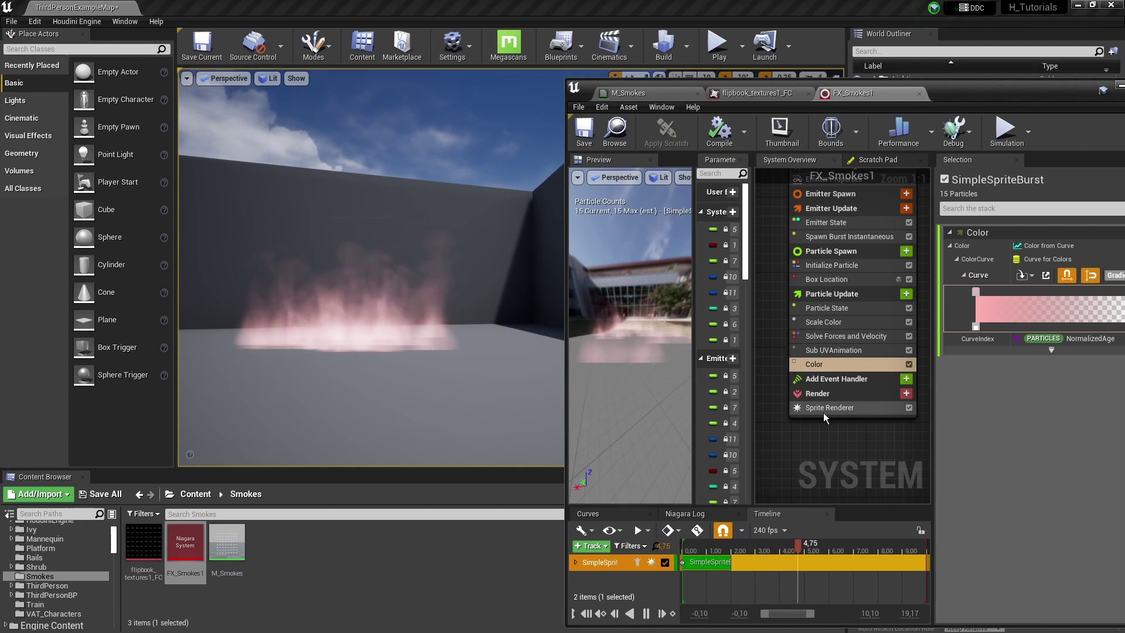
pyautogui.moveTo(996, 98); pyautogui.dragTo(729, 69)
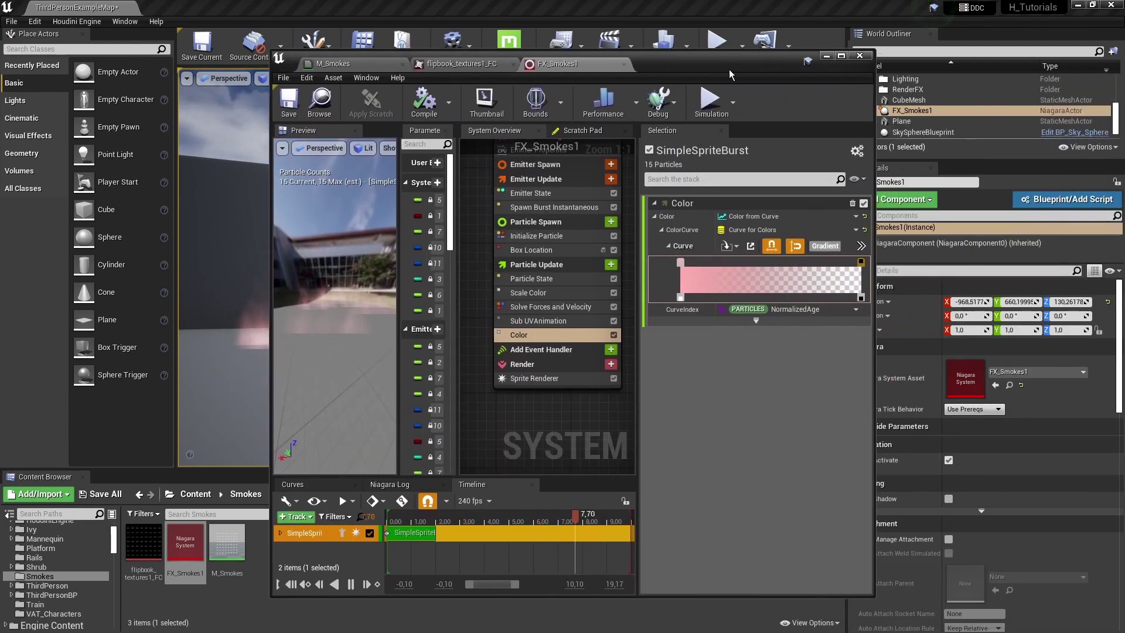
pyautogui.click(827, 56)
pyautogui.moveTo(639, 194); pyautogui.dragTo(587, 200, button='right')
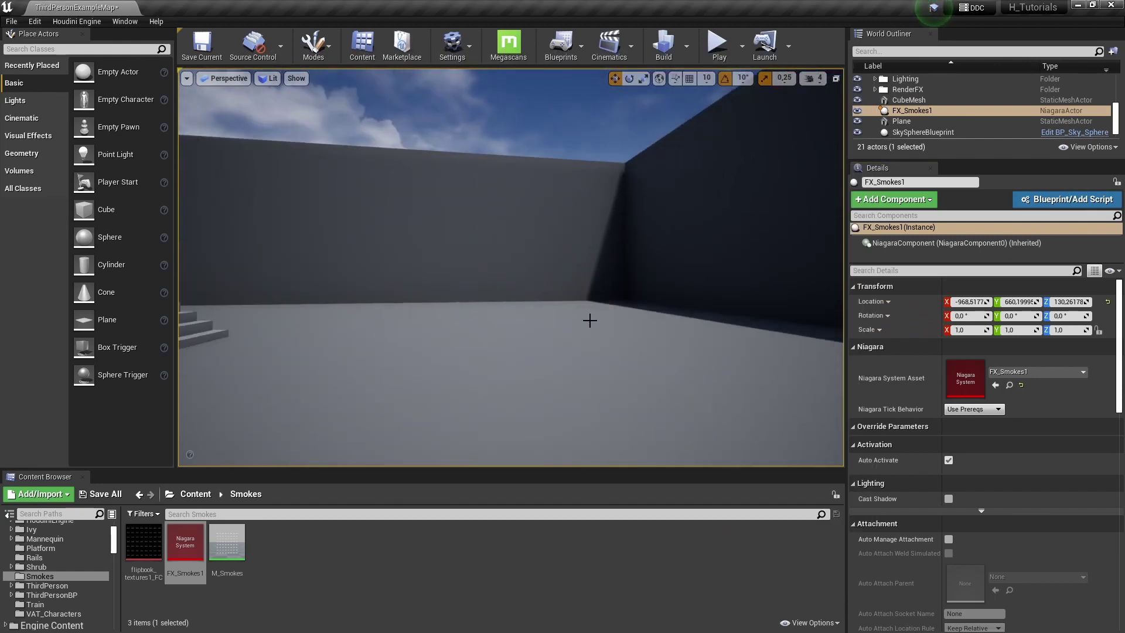